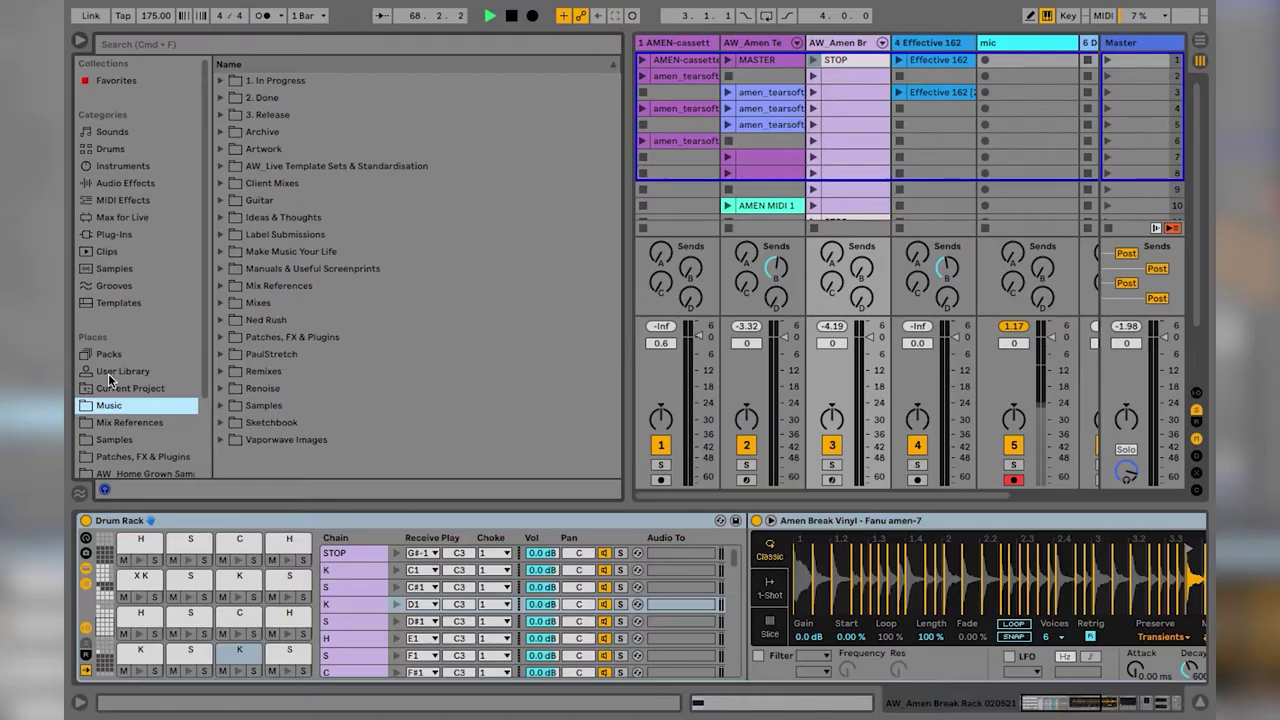
Browse the Samples place to the Fanu folder inside Rhythm Lab The Ultimate Amen Breaks Pack and list its breaks.
left_click(115, 440)
scroll(256, 184, "up", 4)
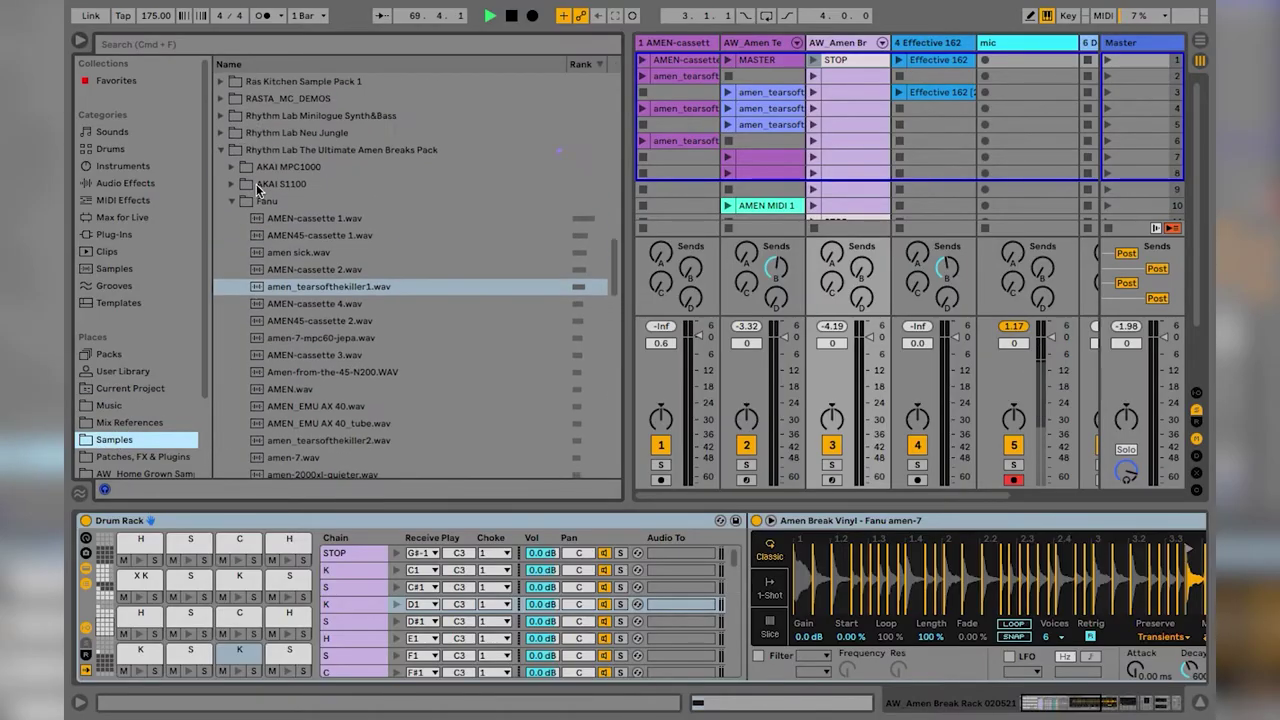
left_click(233, 262)
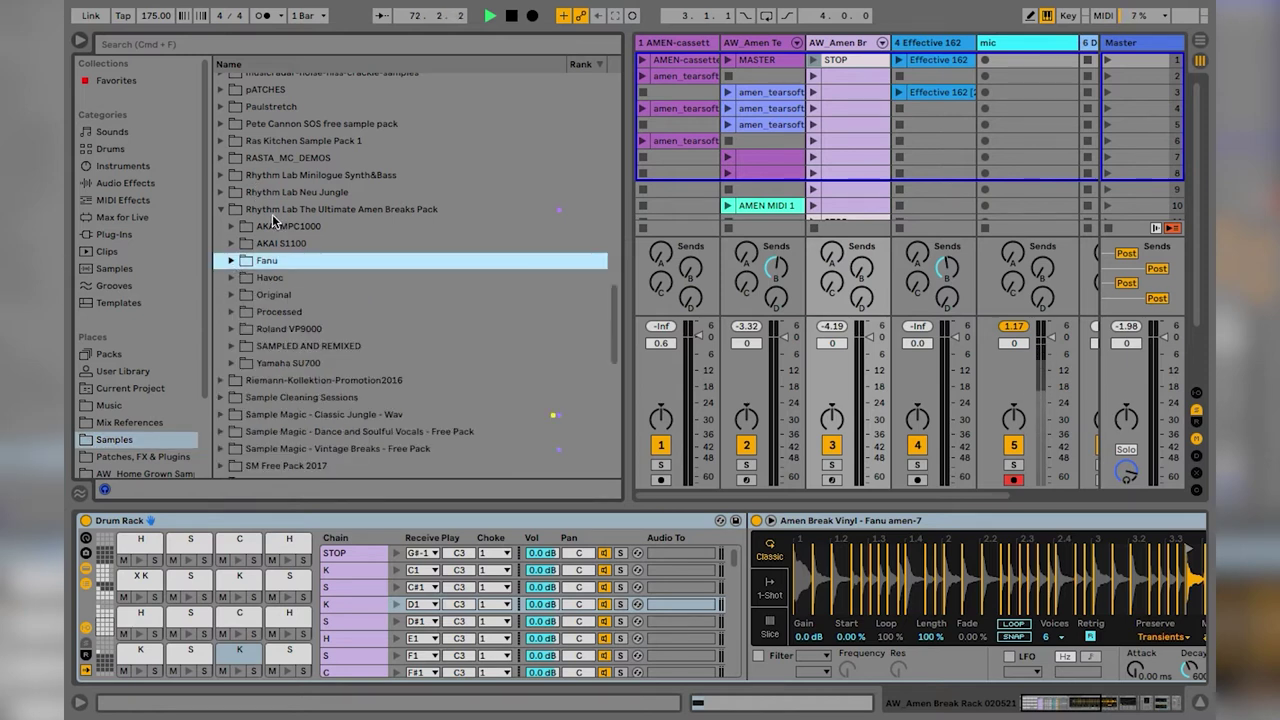
left_click(231, 260)
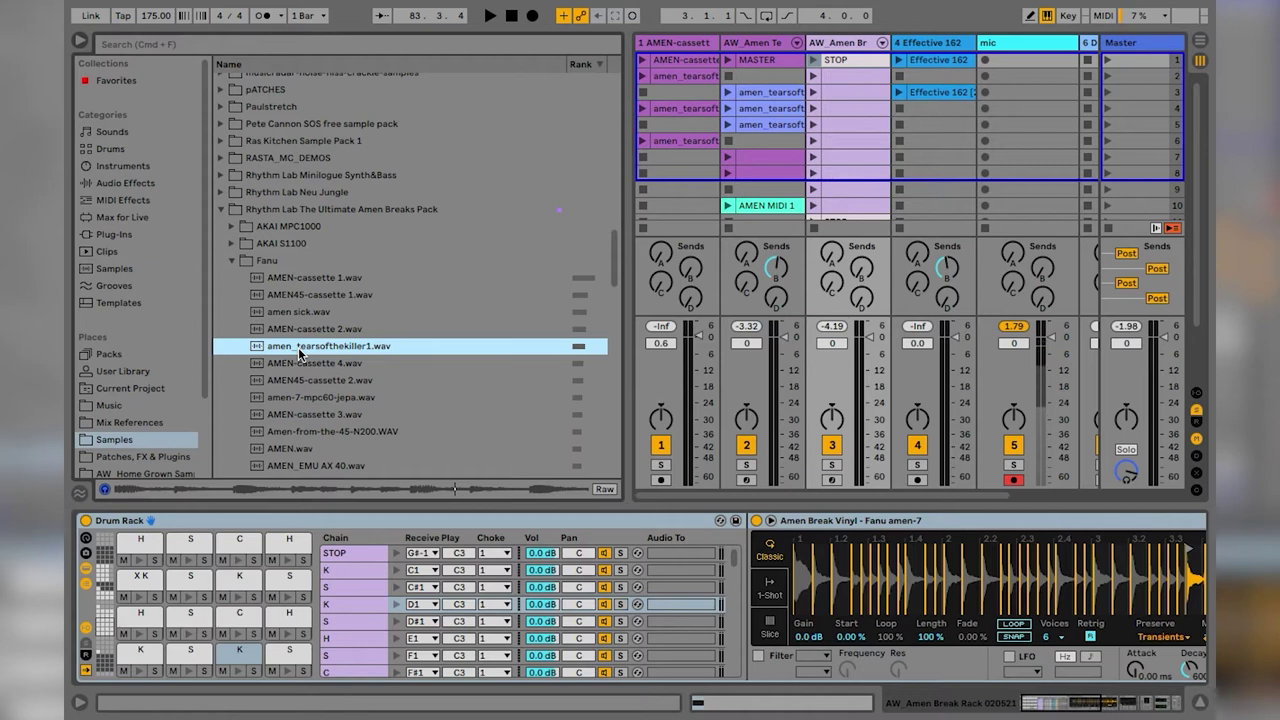
Narrow the browser to make room for all the session tracks and select the amen clip in scene 4 of the first track.
left_click(663, 108)
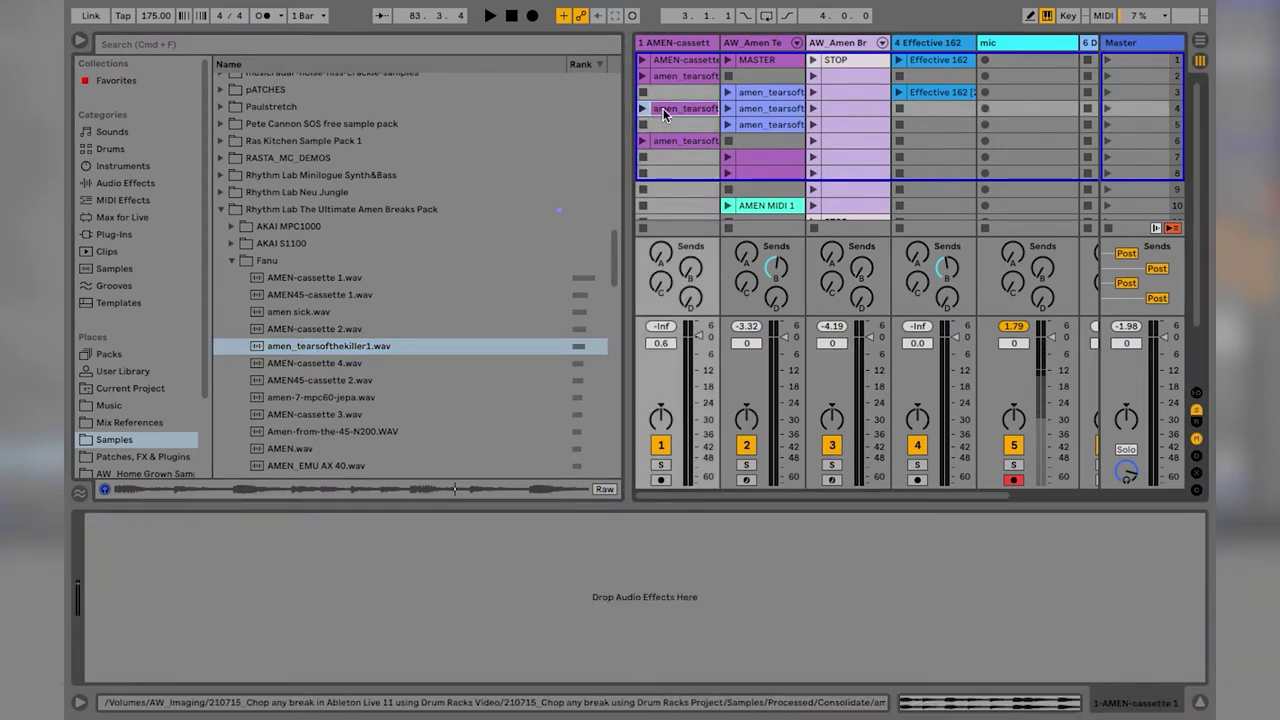
double_click(663, 108)
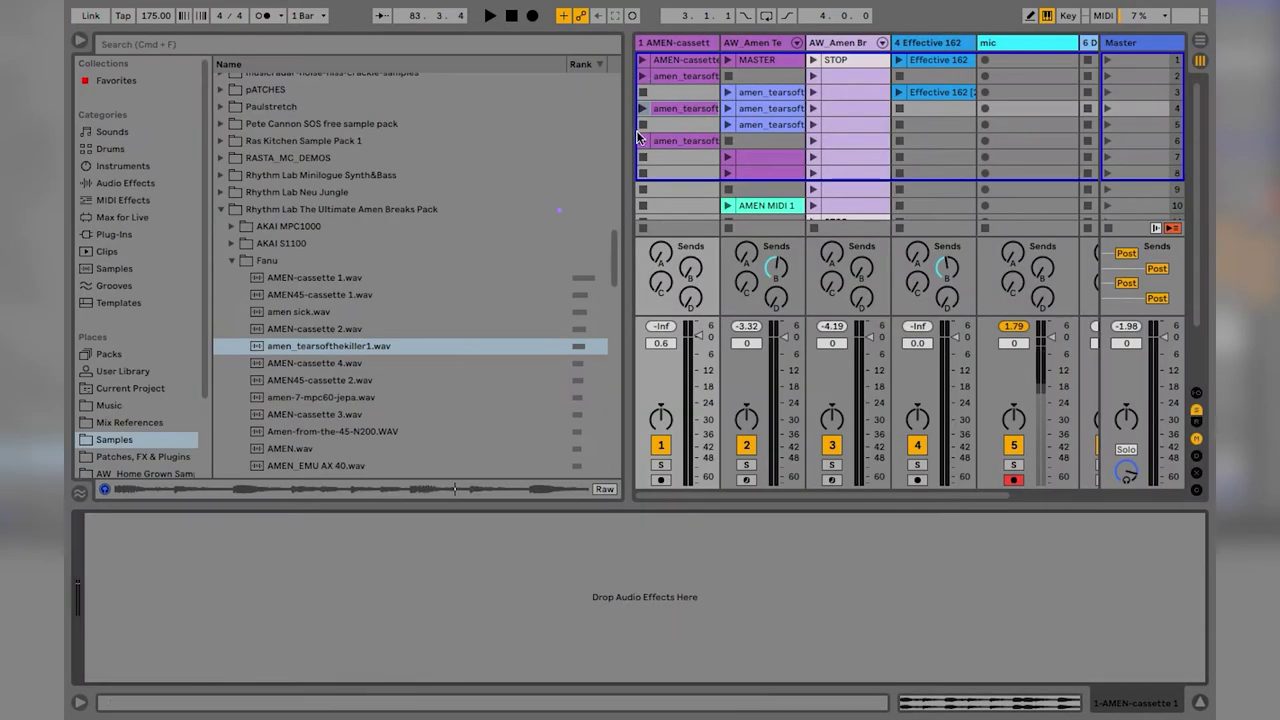
left_click_drag(630, 134, 447, 129)
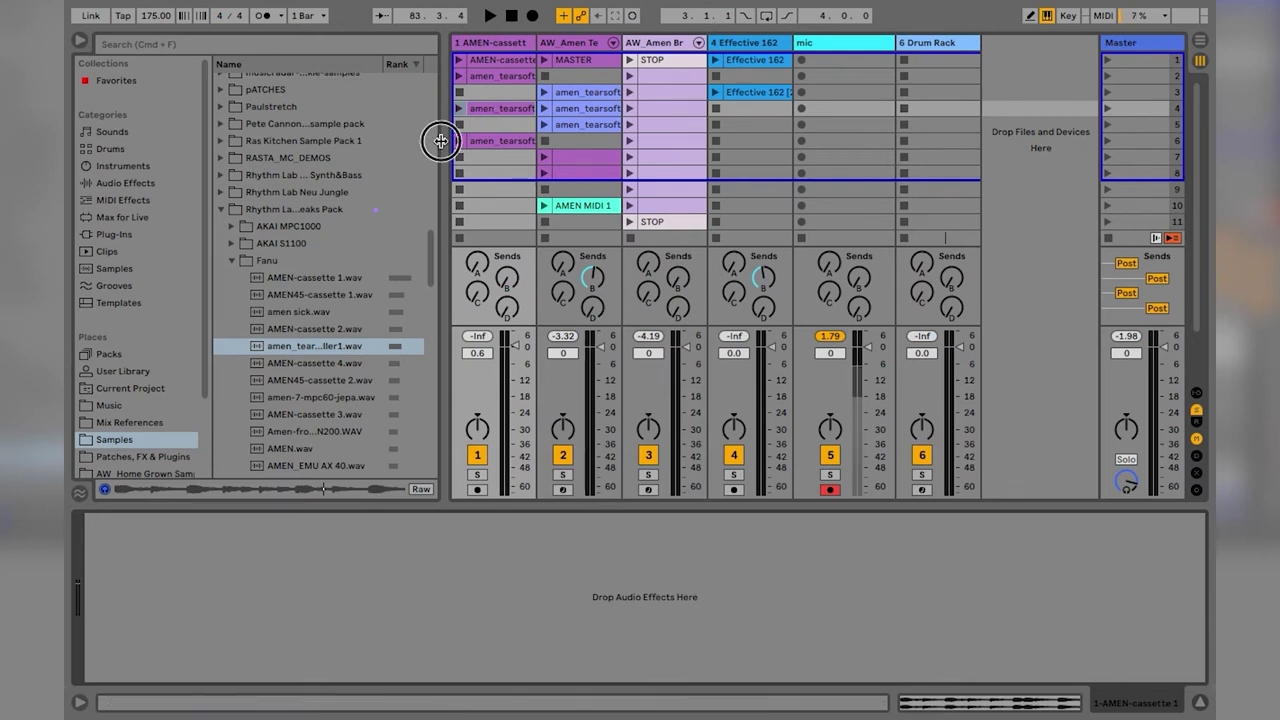
left_click_drag(437, 134, 479, 145)
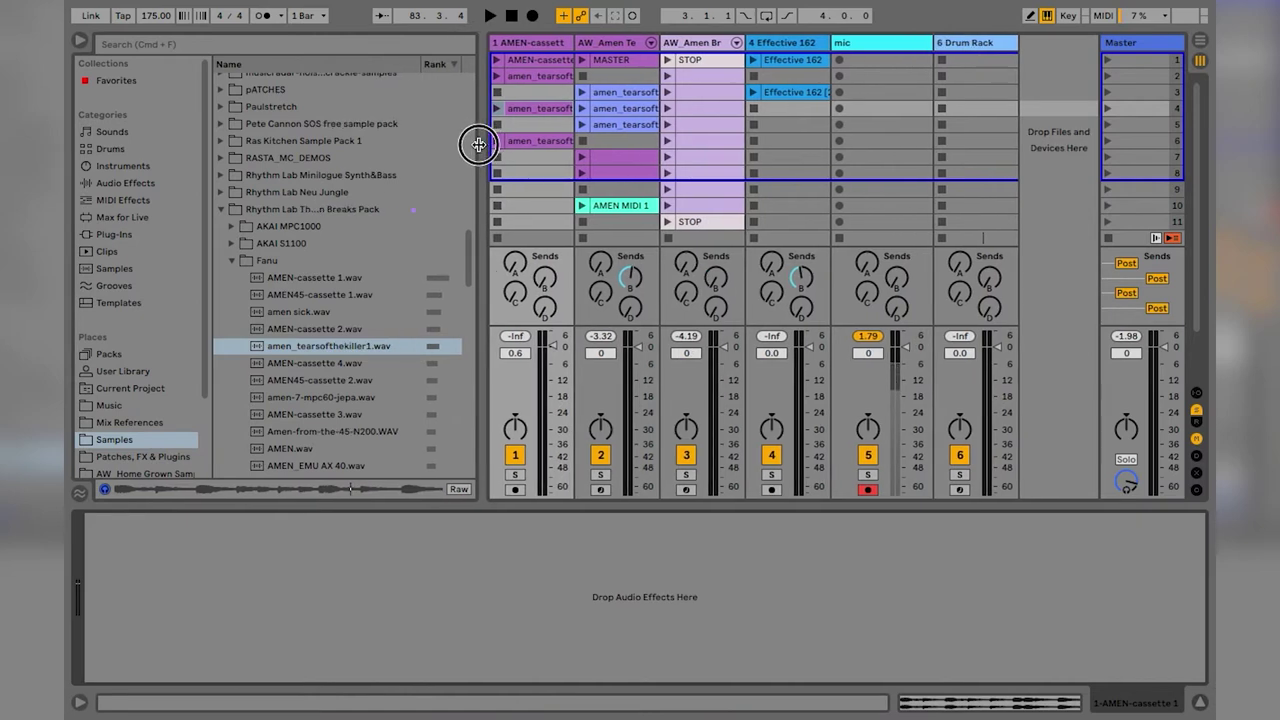
double_click(516, 108)
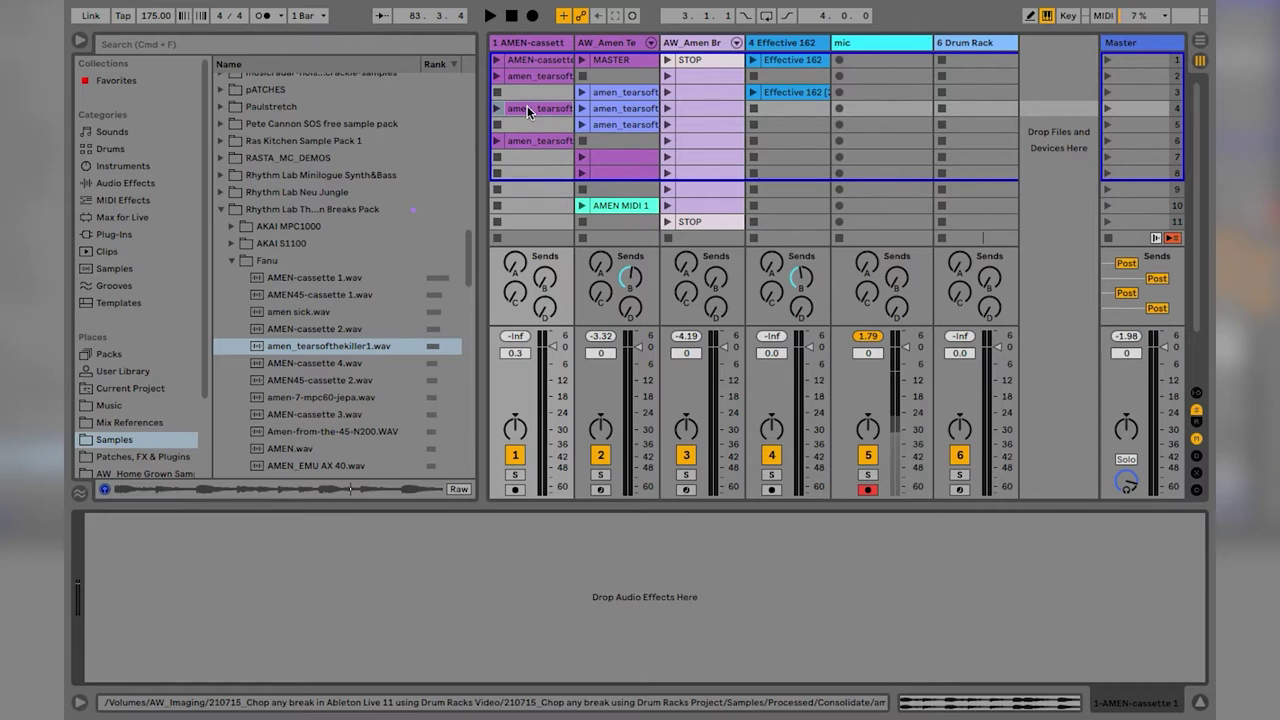
Examine the Slice to New MIDI Track options and available slicing presets for the scene 4 amen clip, without slicing it.
right_click(521, 108)
left_click(544, 331)
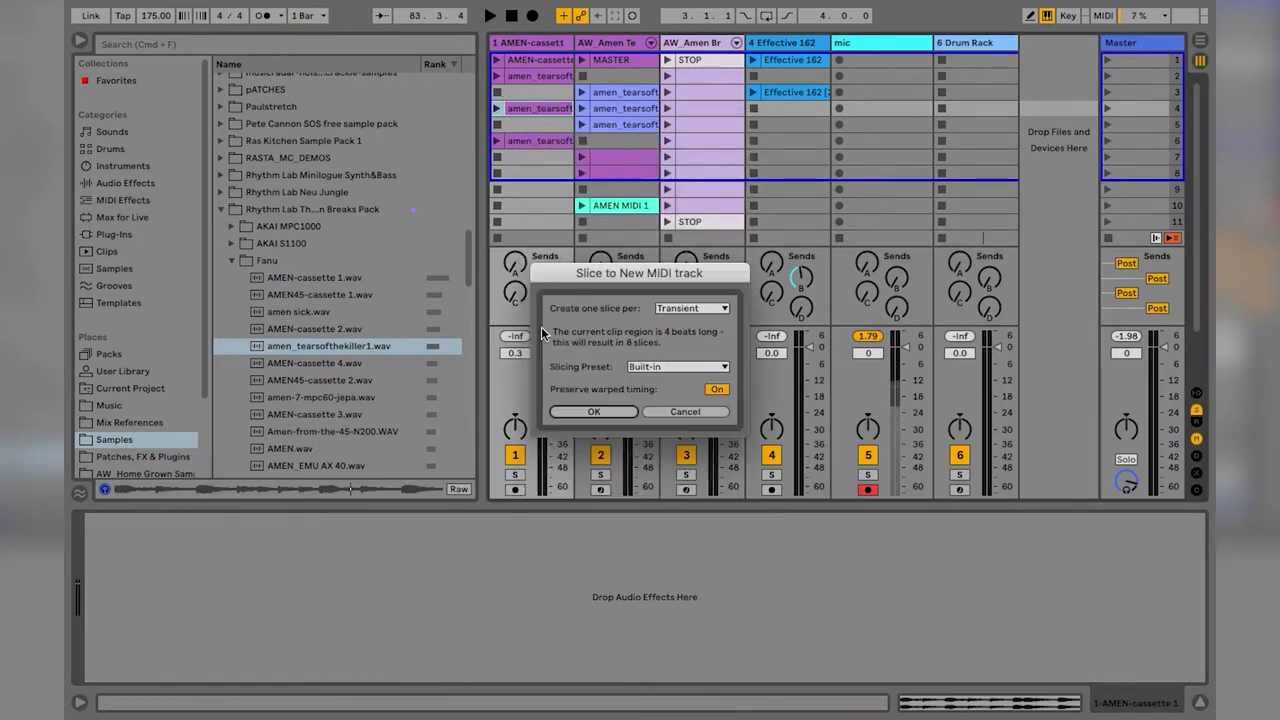
left_click_drag(578, 277, 558, 146)
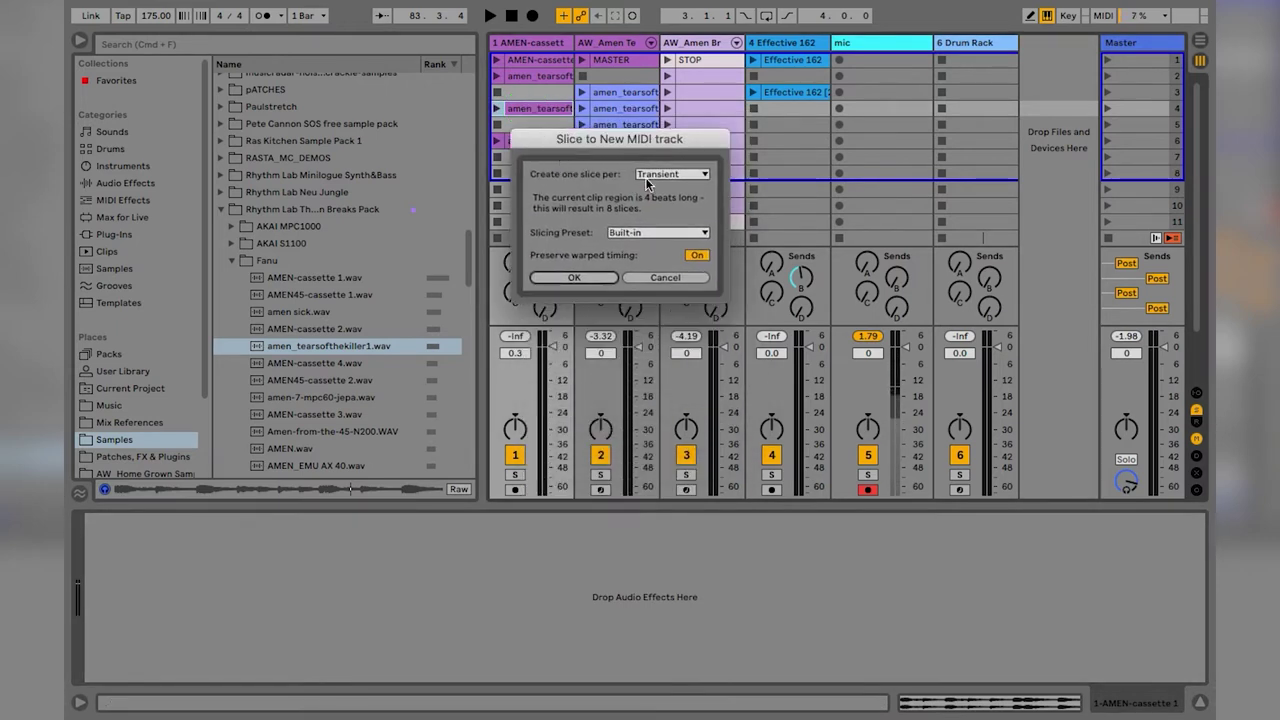
left_click(636, 142)
left_click(655, 175)
left_click(655, 175)
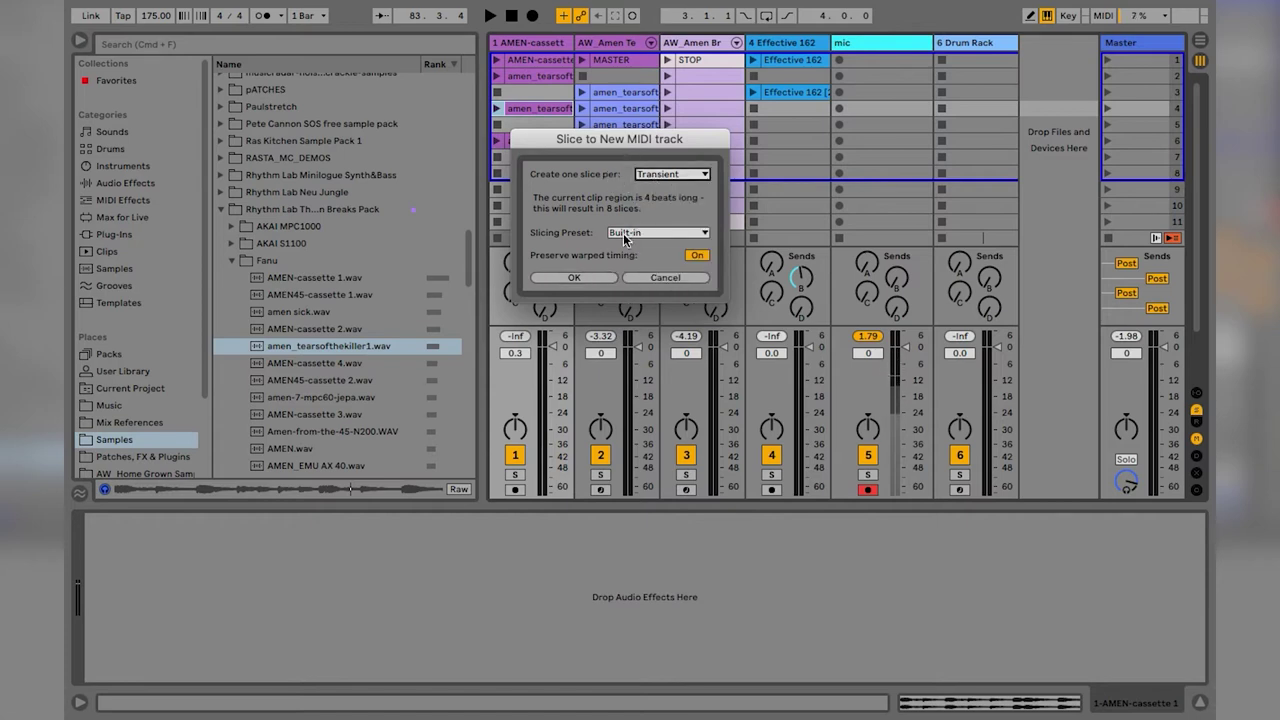
left_click(625, 236)
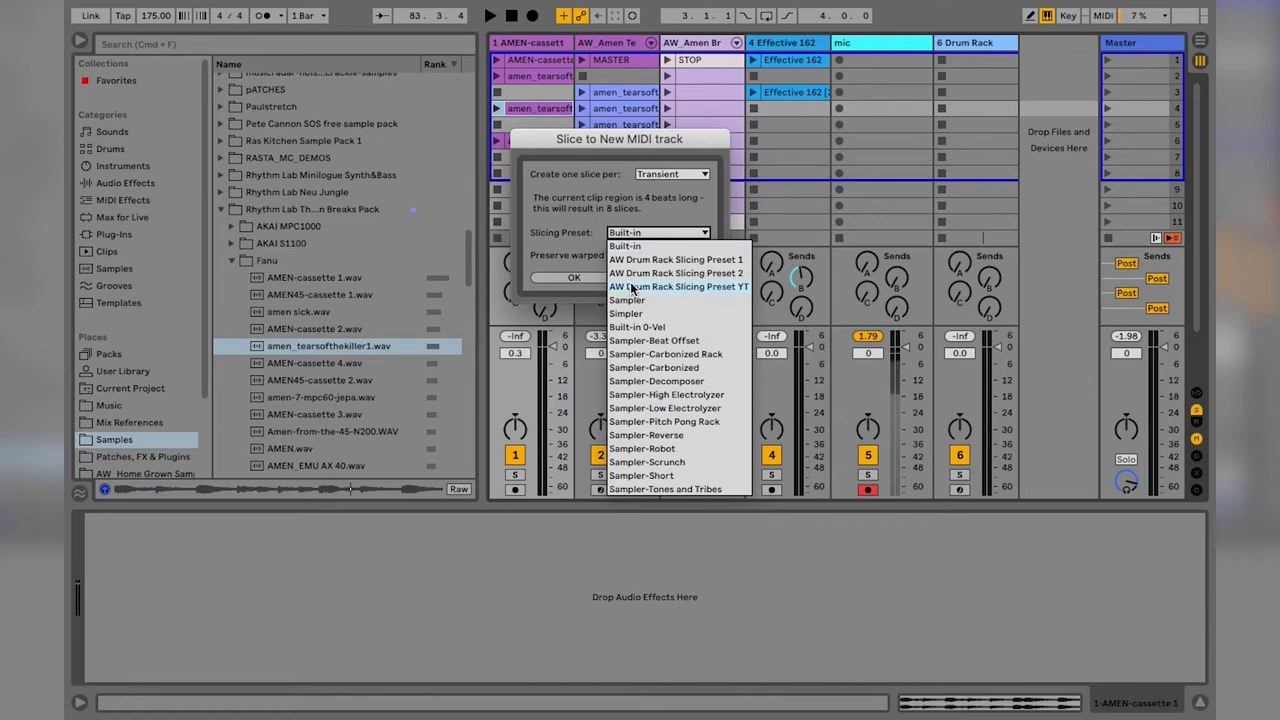
left_click(560, 198)
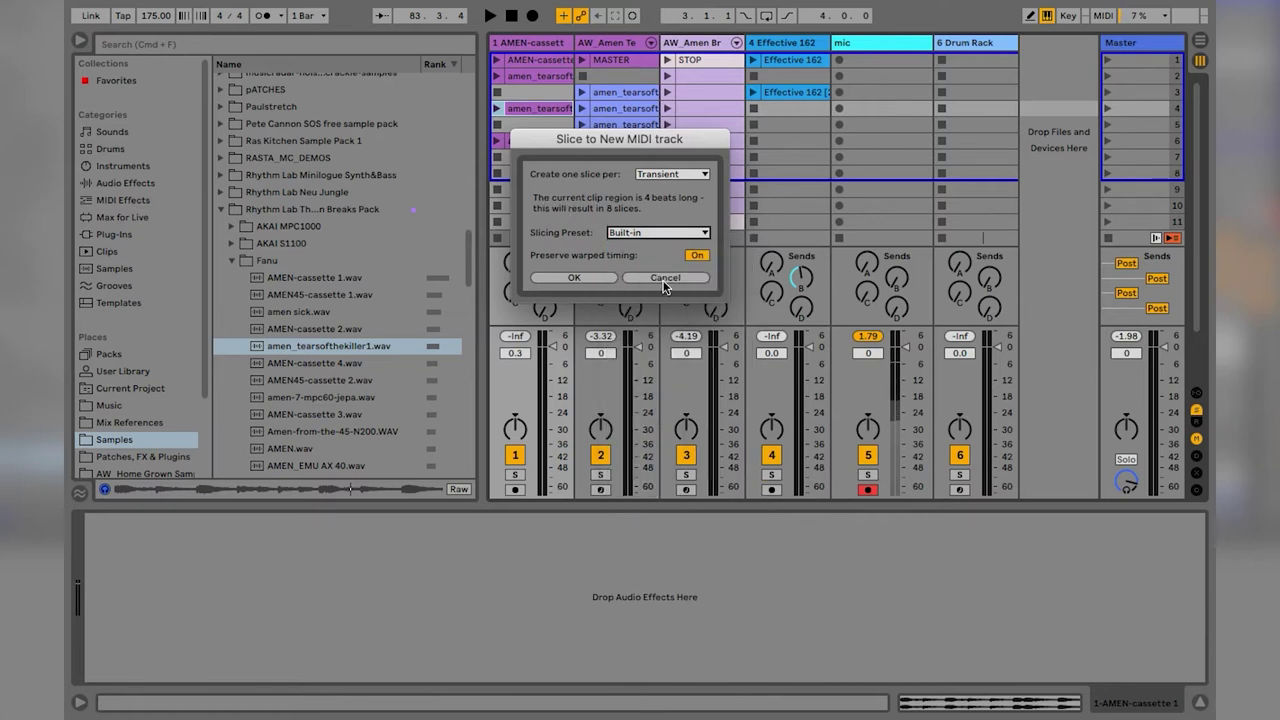
left_click(664, 278)
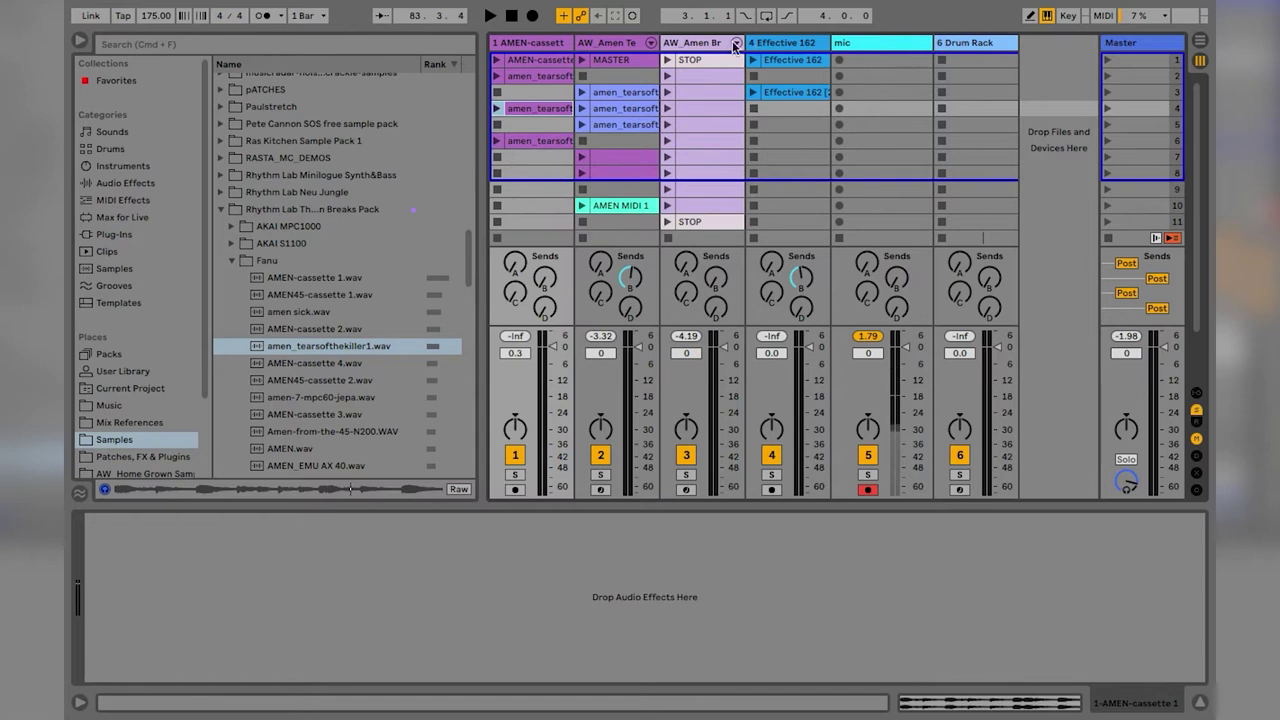
Load a Simpler instrument onto the C1 pad of the empty Drum Rack on track 6.
left_click(966, 45)
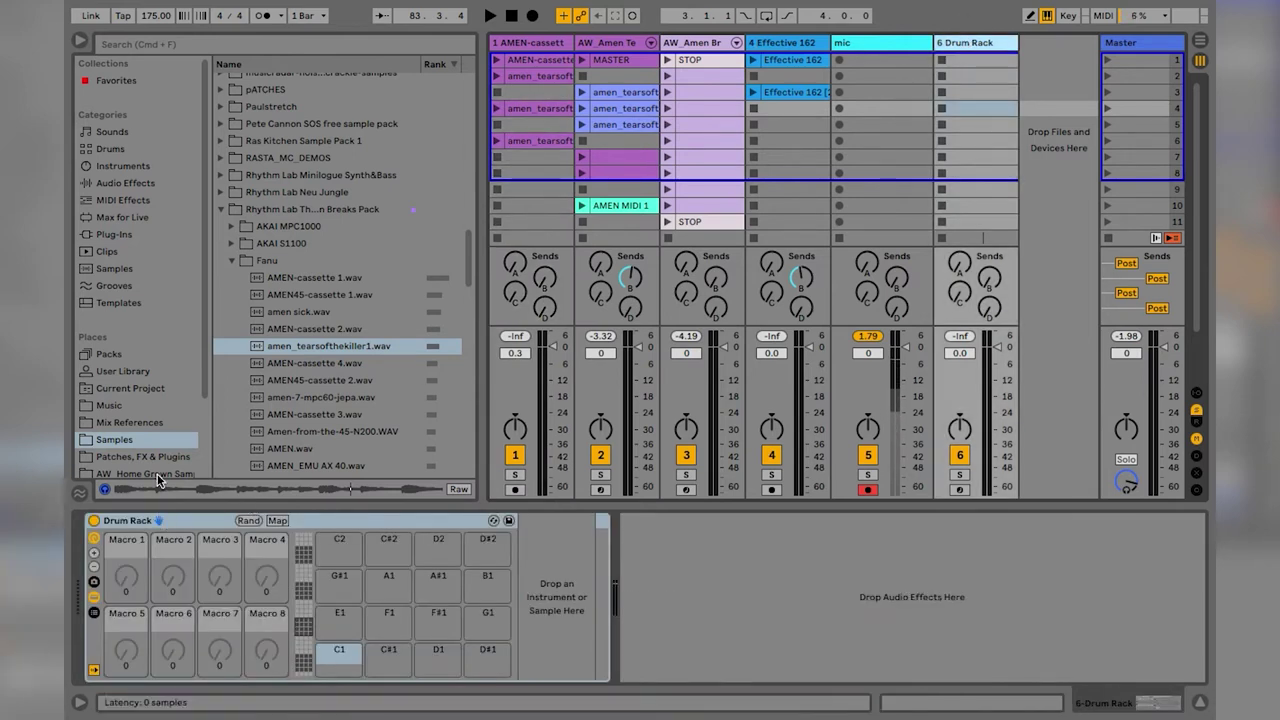
left_click(140, 184)
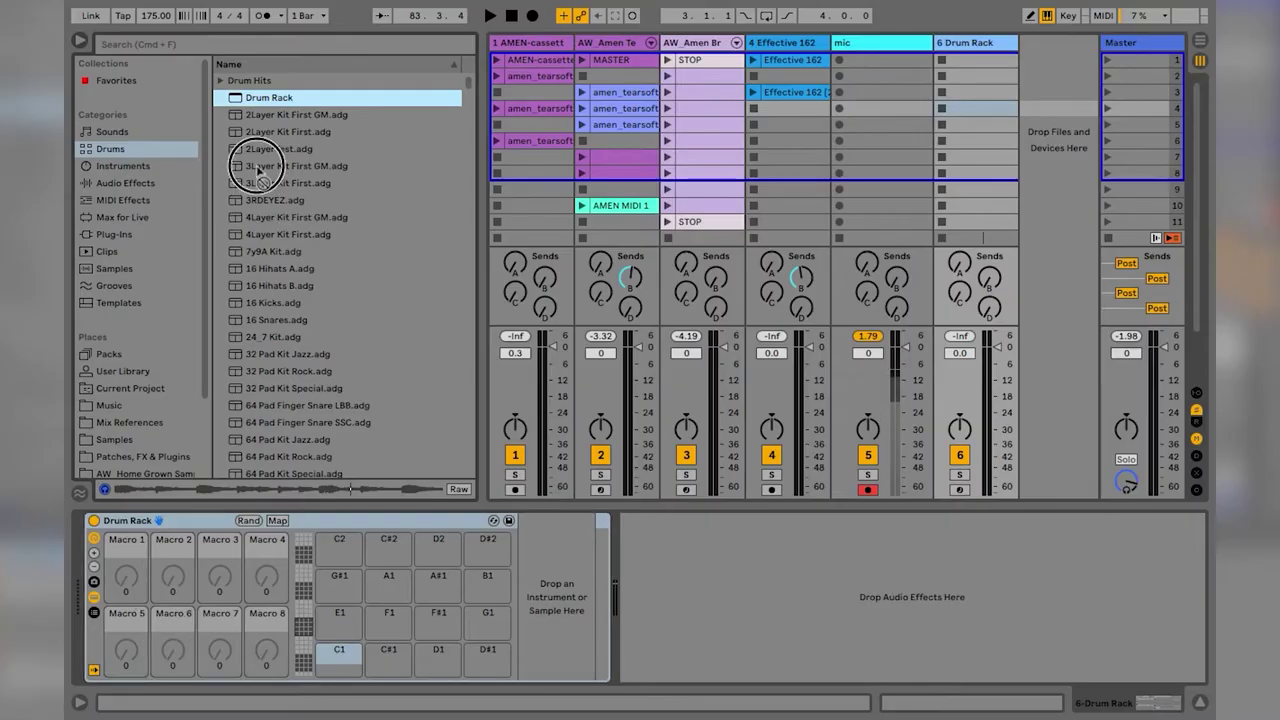
left_click(134, 183)
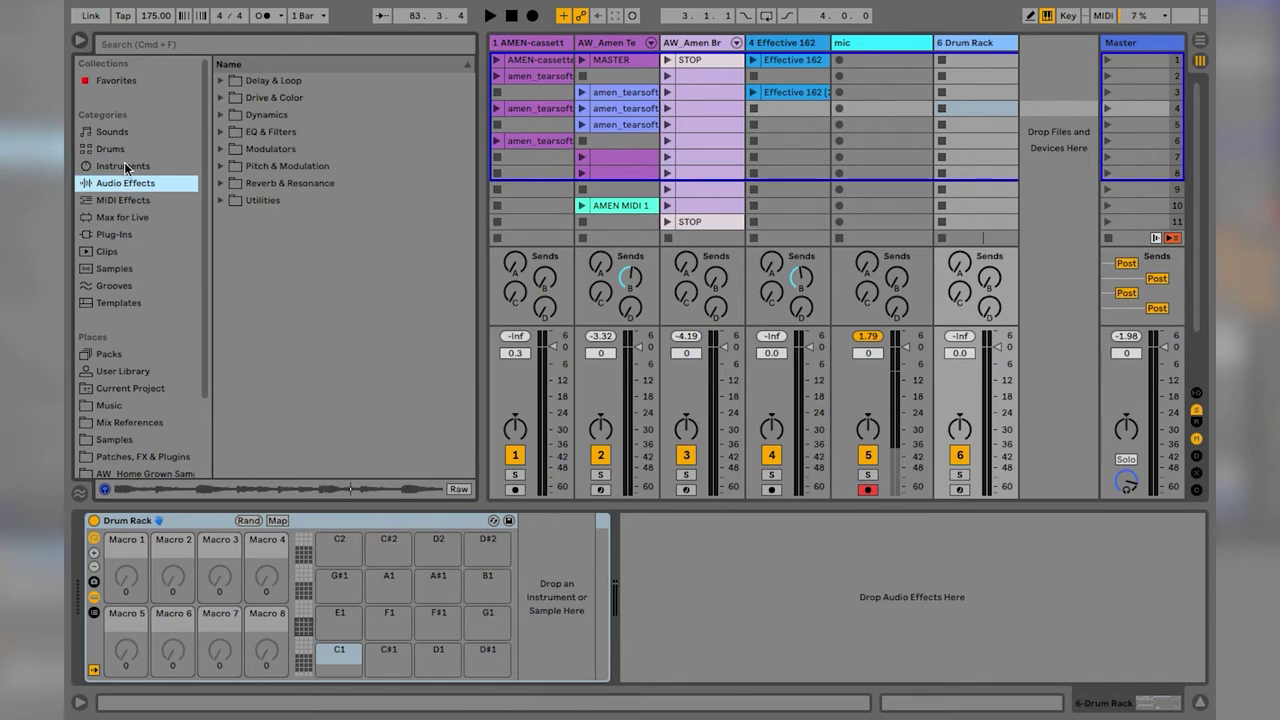
left_click(124, 165)
left_click_drag(244, 256, 337, 661)
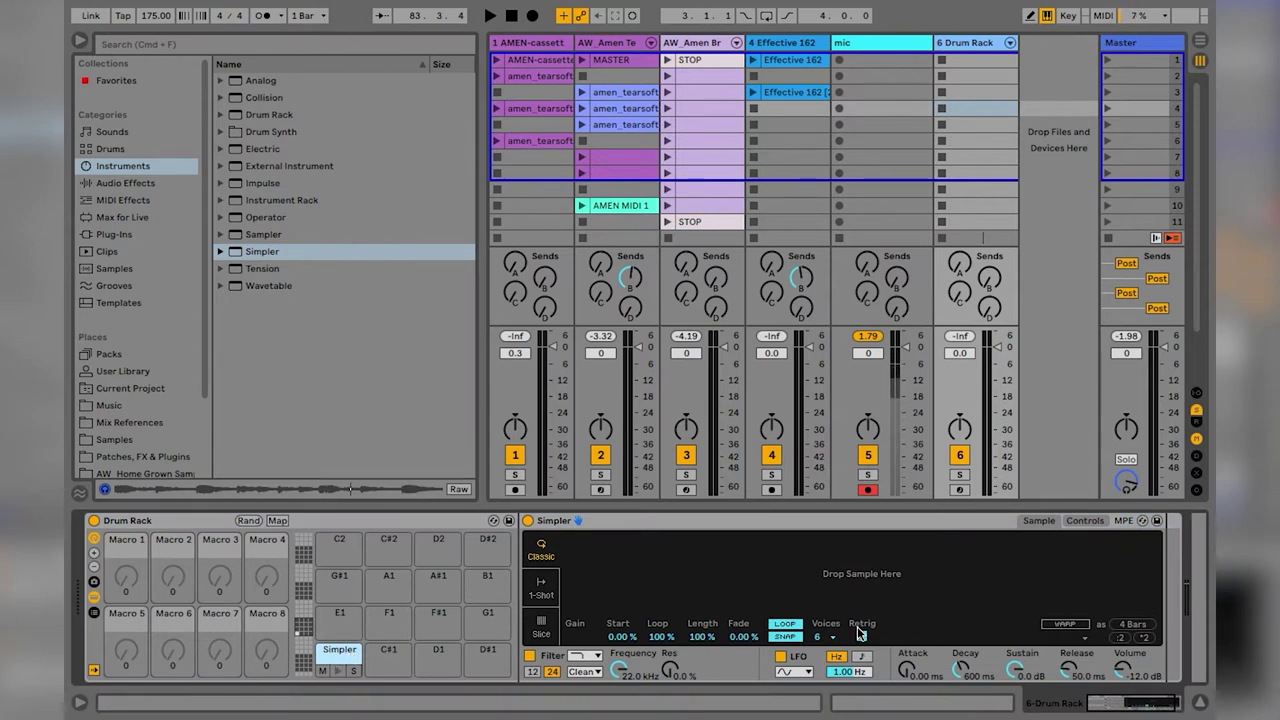
Map Simpler's Volume to Macro 8, Release to Macro 7, Sustain to Macro 6 and Decay to Macro 5.
right_click(1120, 676)
left_click(1023, 553)
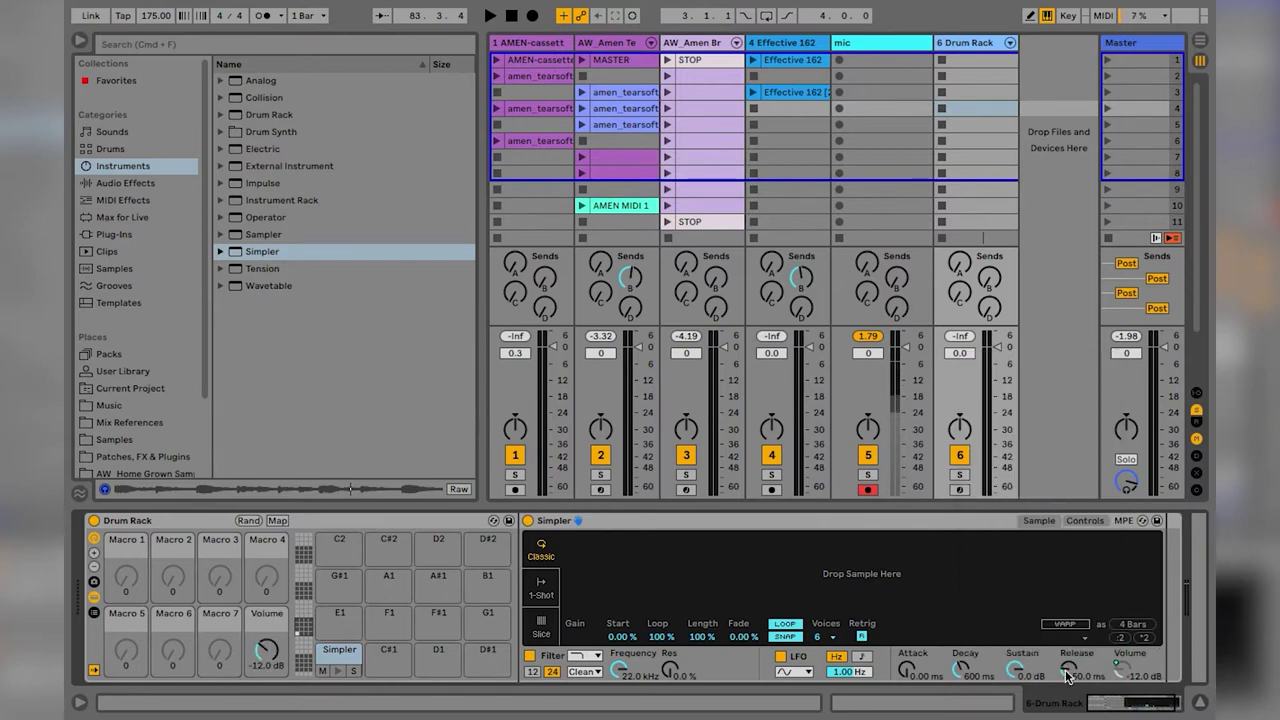
right_click(1066, 677)
left_click(966, 540)
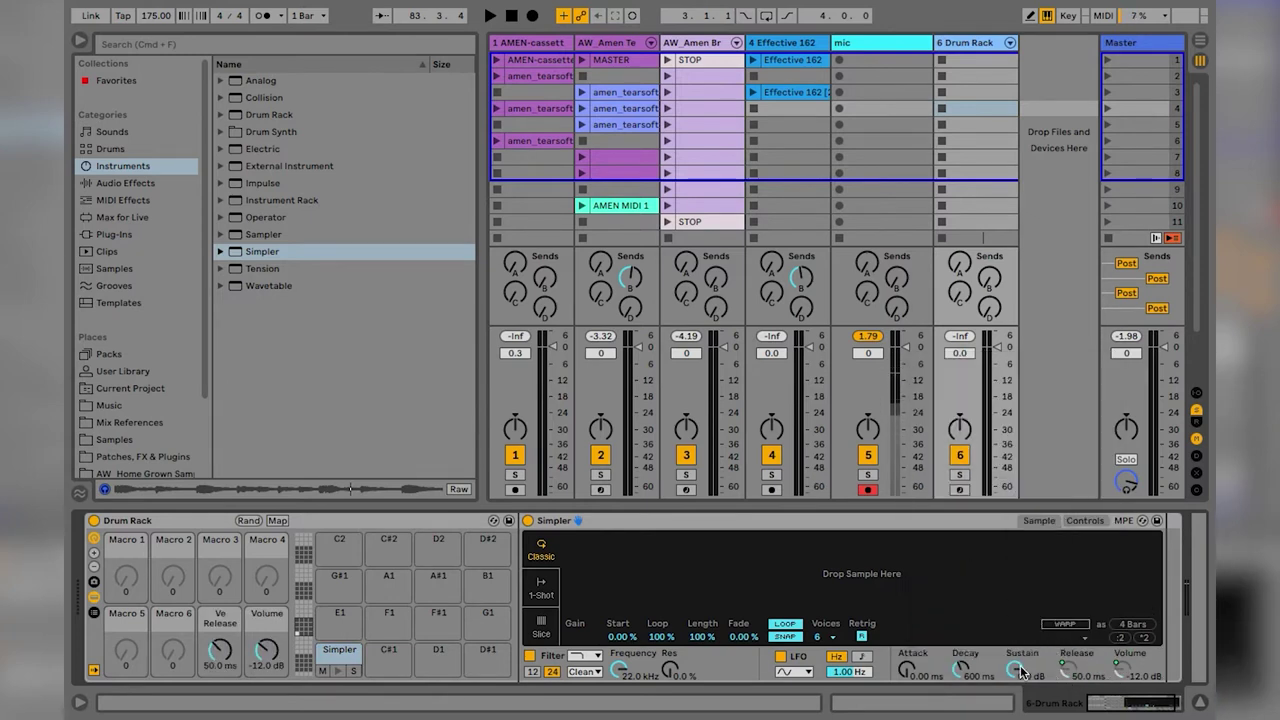
right_click(1015, 672)
left_click(1055, 526)
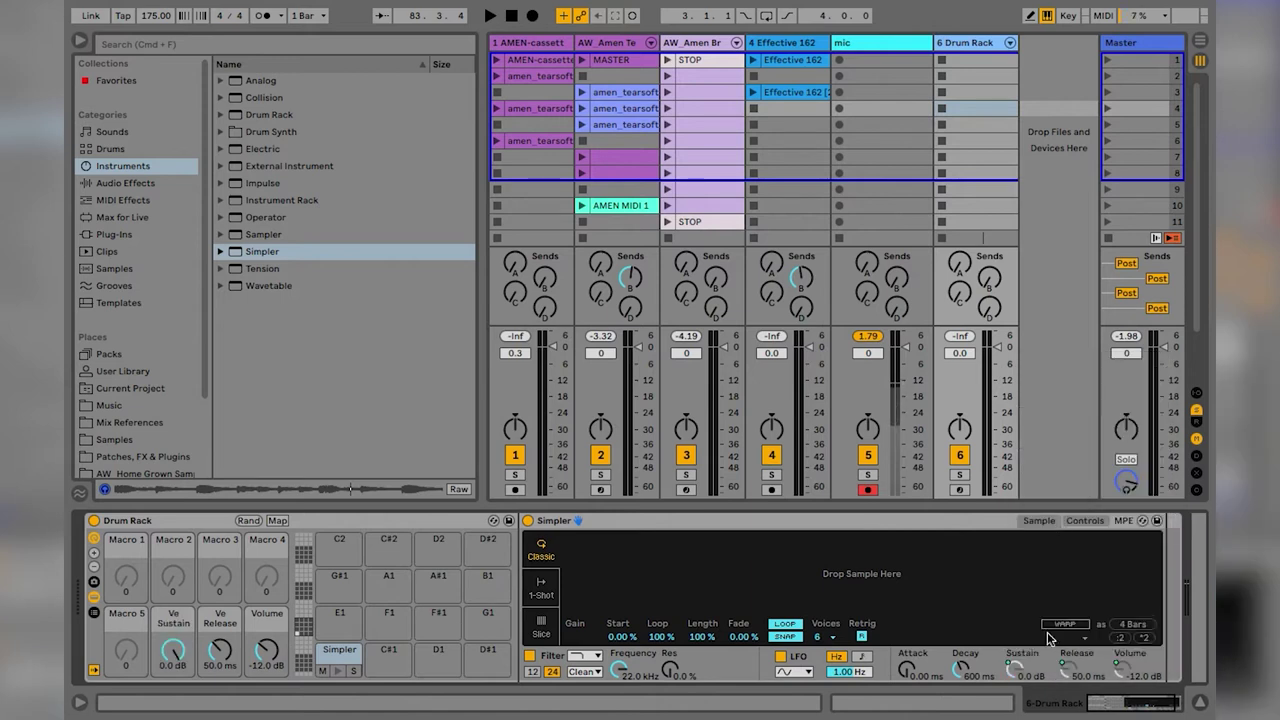
right_click(964, 670)
left_click(994, 510)
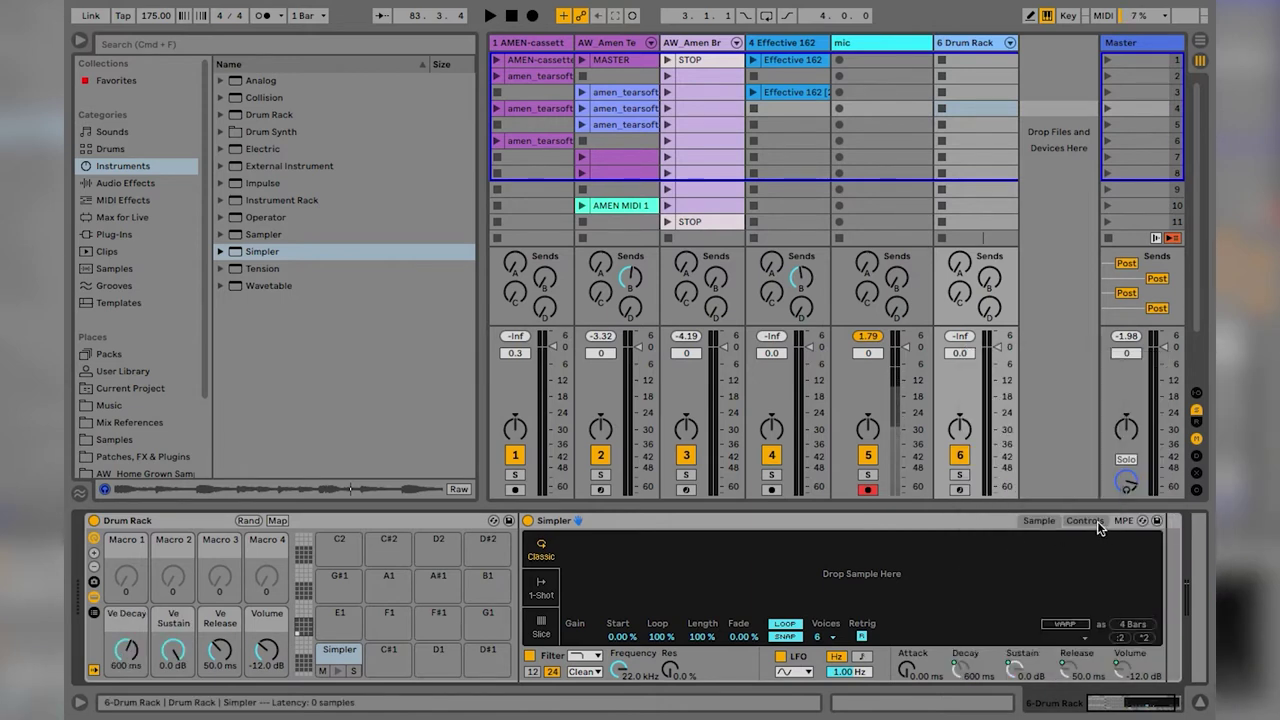
Map Simpler's Transpose to Macro 4 and switch off its LFO and filter.
left_click(1092, 521)
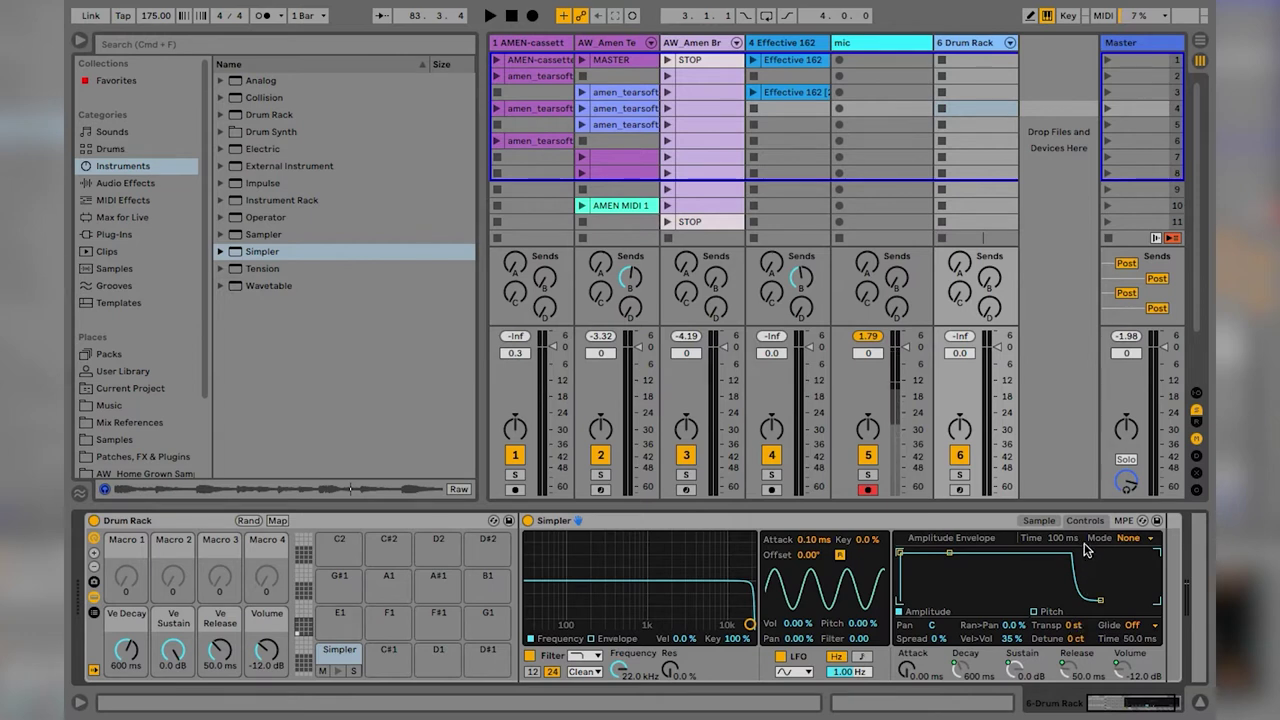
right_click(1074, 628)
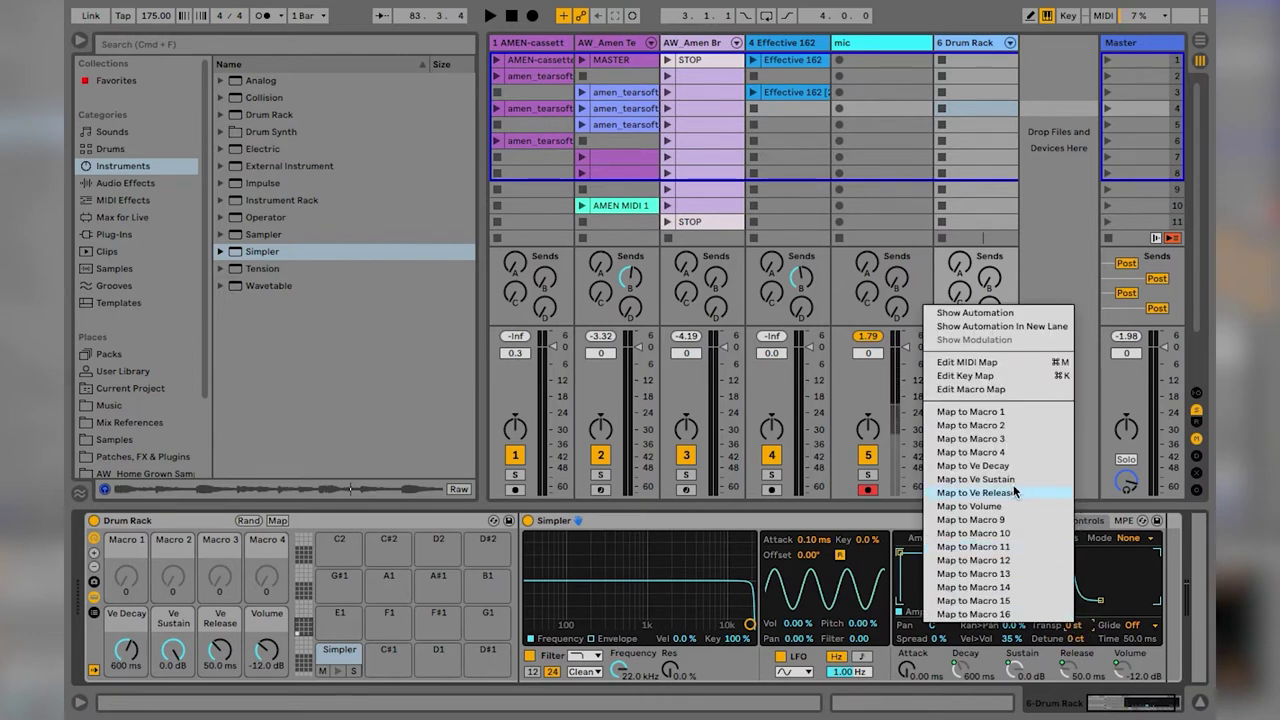
left_click(996, 455)
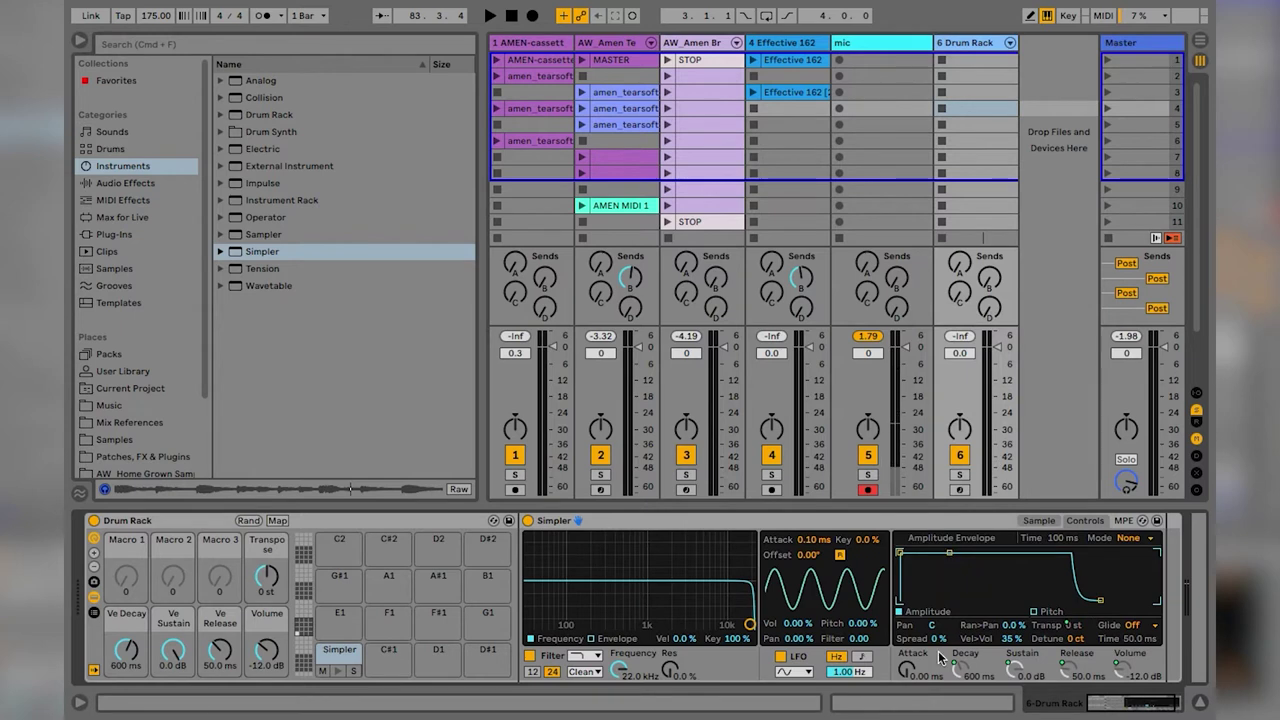
left_click(780, 656)
left_click(530, 656)
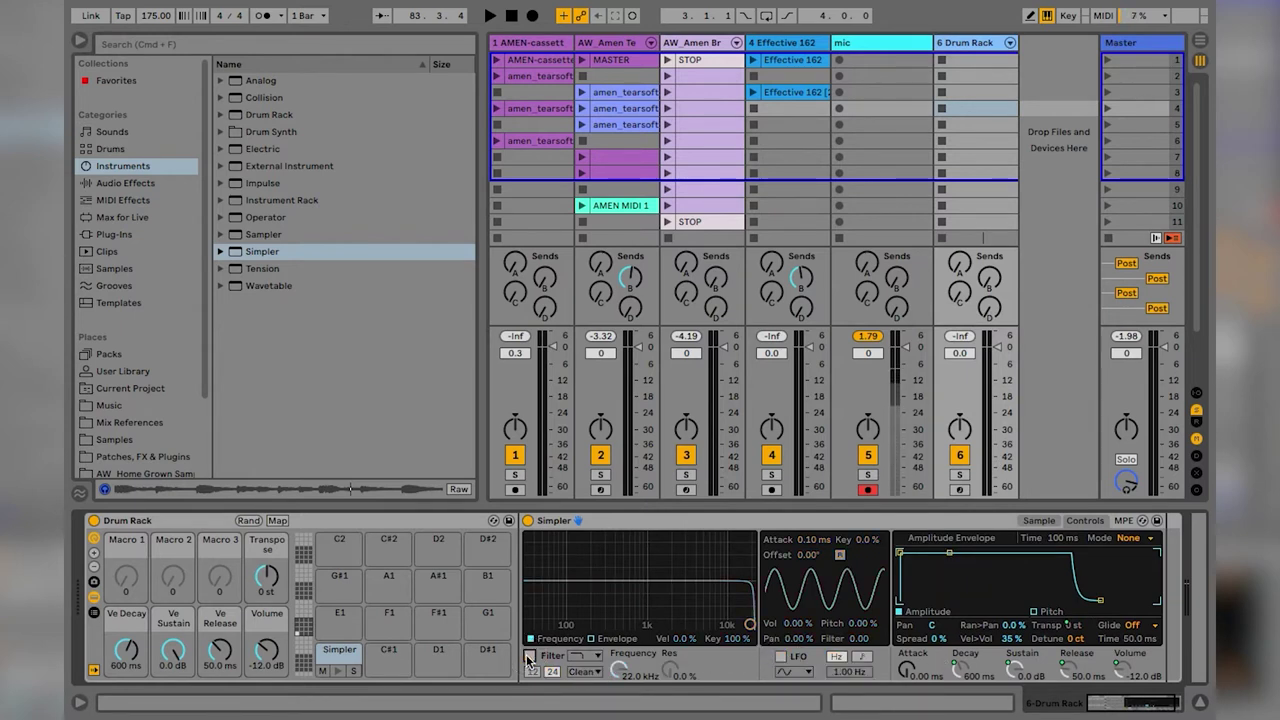
Set Simpler's sample playback to 1 voice and turn off Loop and Snap.
left_click(1038, 520)
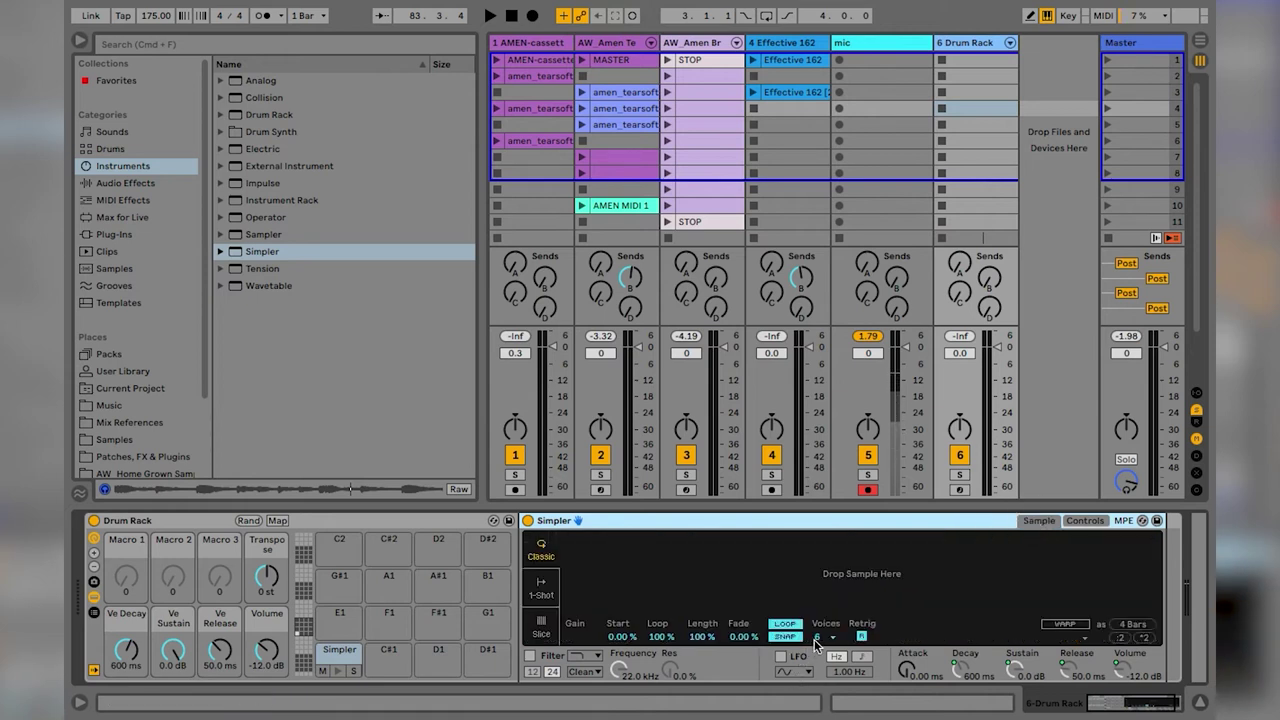
left_click(816, 640)
left_click(822, 432)
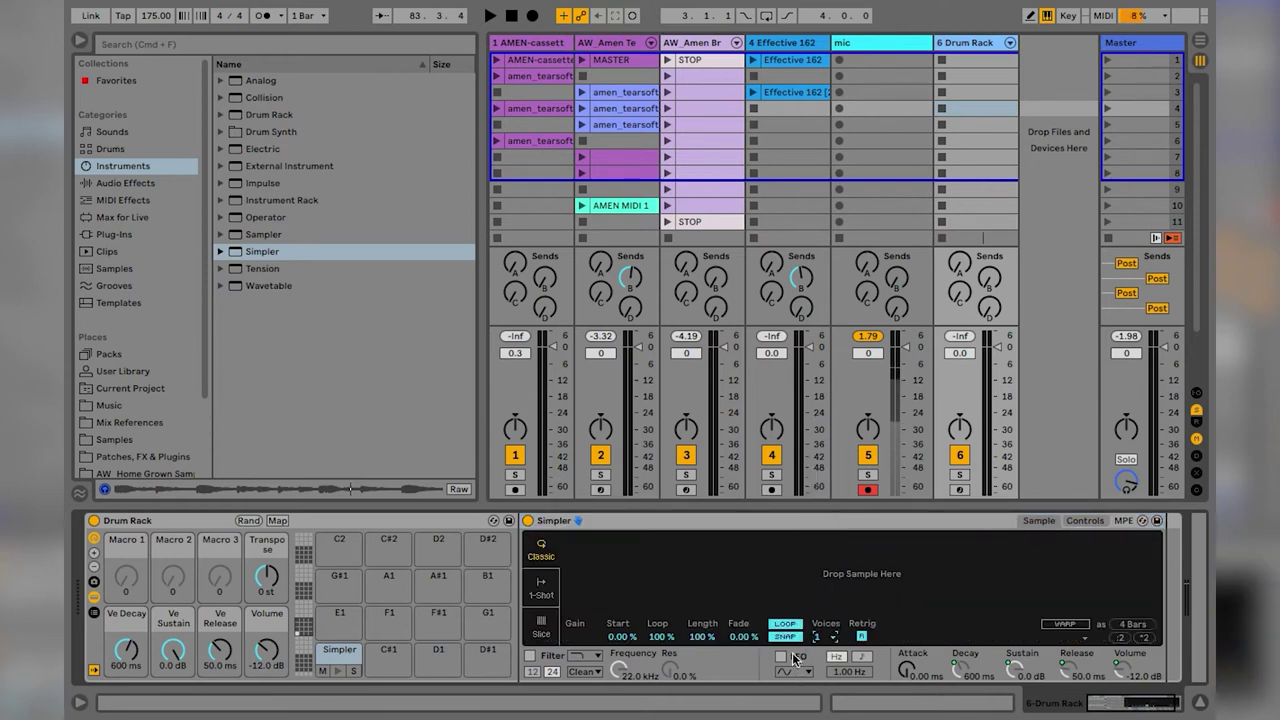
left_click(781, 627)
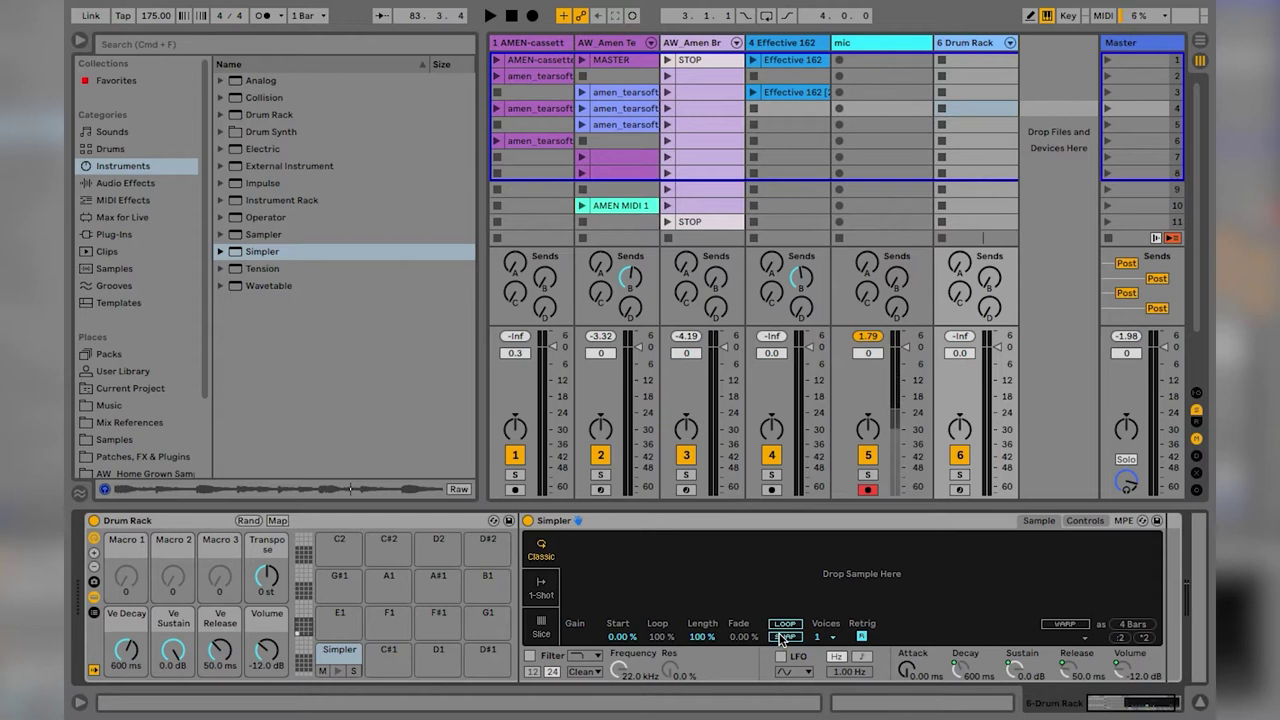
left_click(781, 630)
Rename the Transpose macro to PITCH and the decay, sustain, release and volume macros to D, S, R and dB.
left_click(267, 542)
key("ctrl+r")
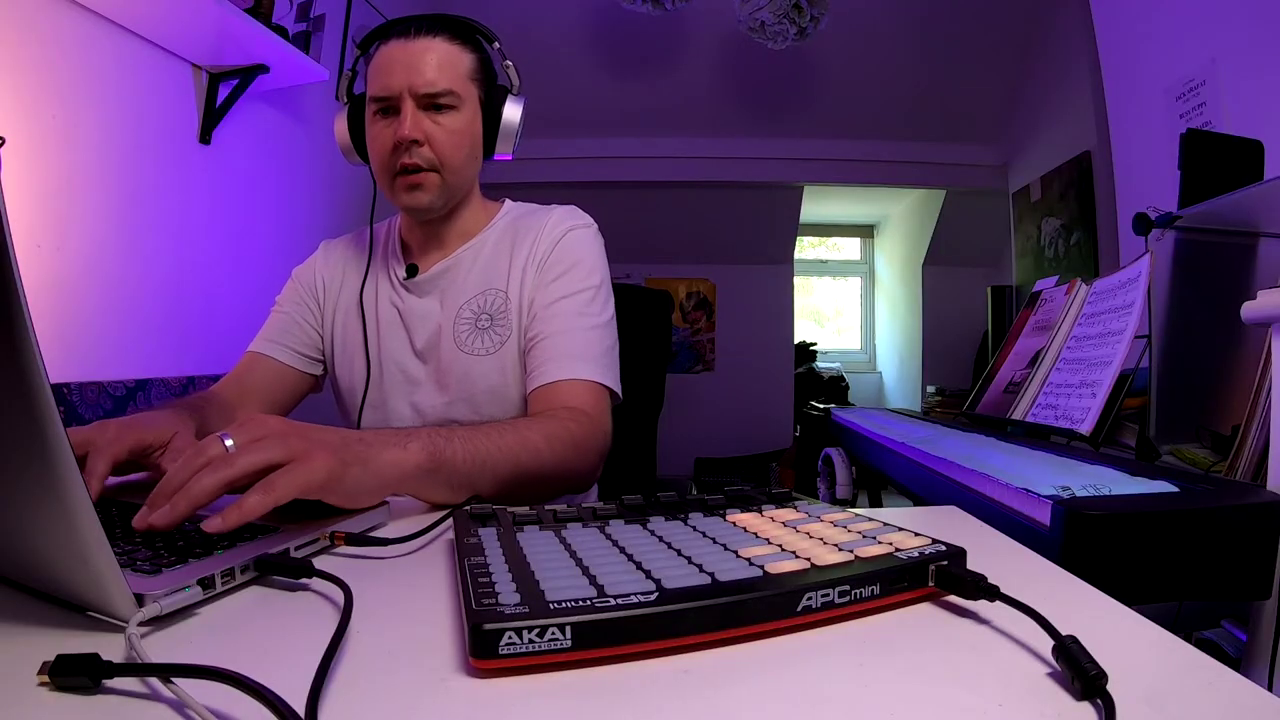
type("PITCH")
key("Return")
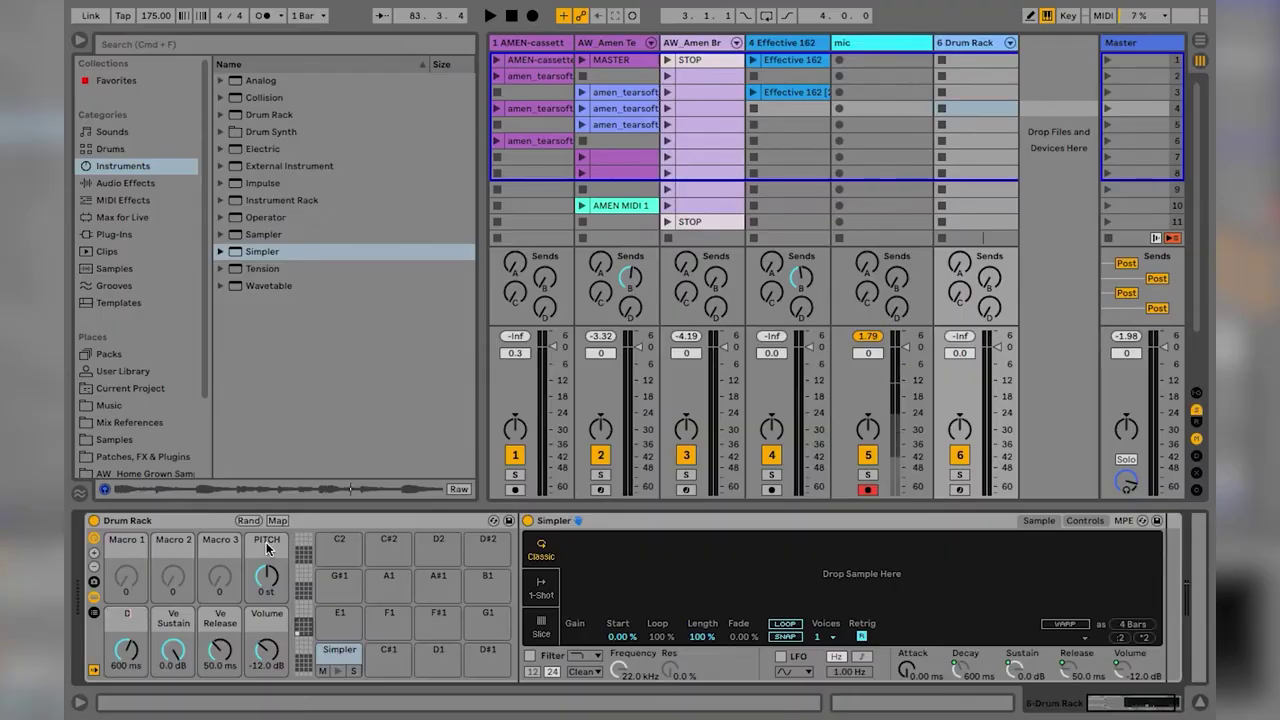
type("D")
key("Tab")
type("S")
key("Tab")
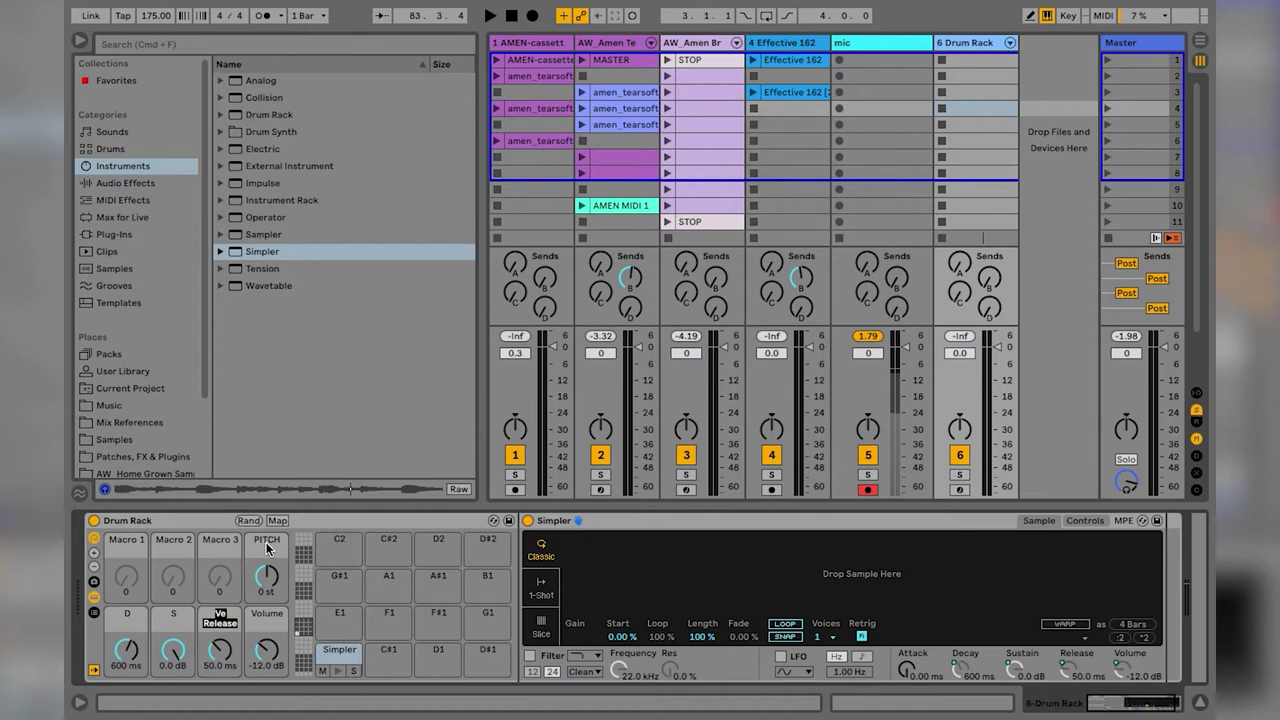
type("R")
key("Tab")
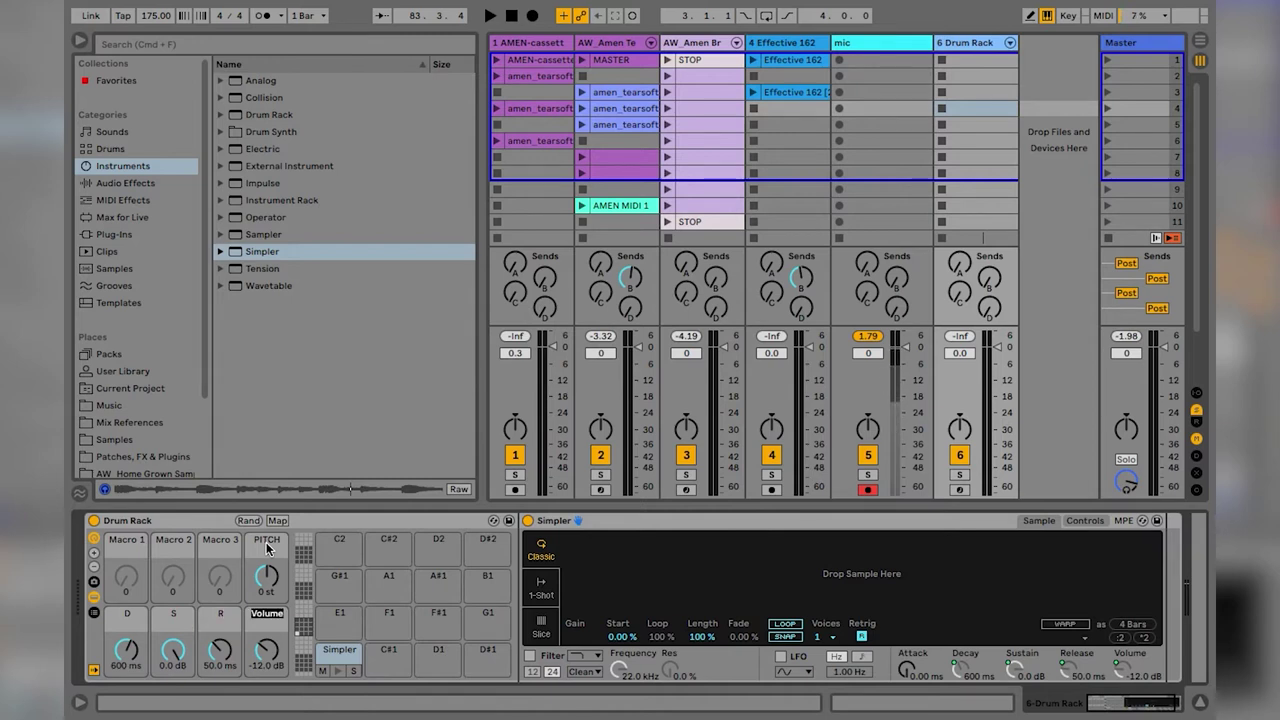
type("dB")
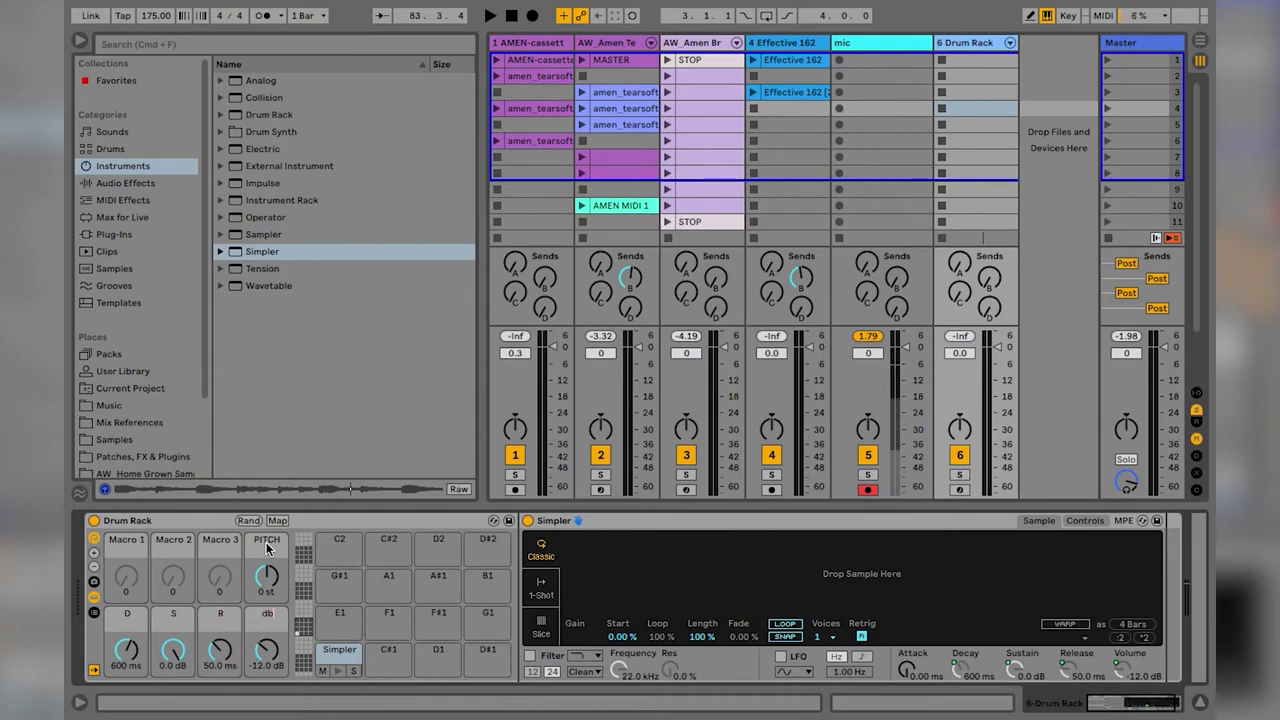
key("Return")
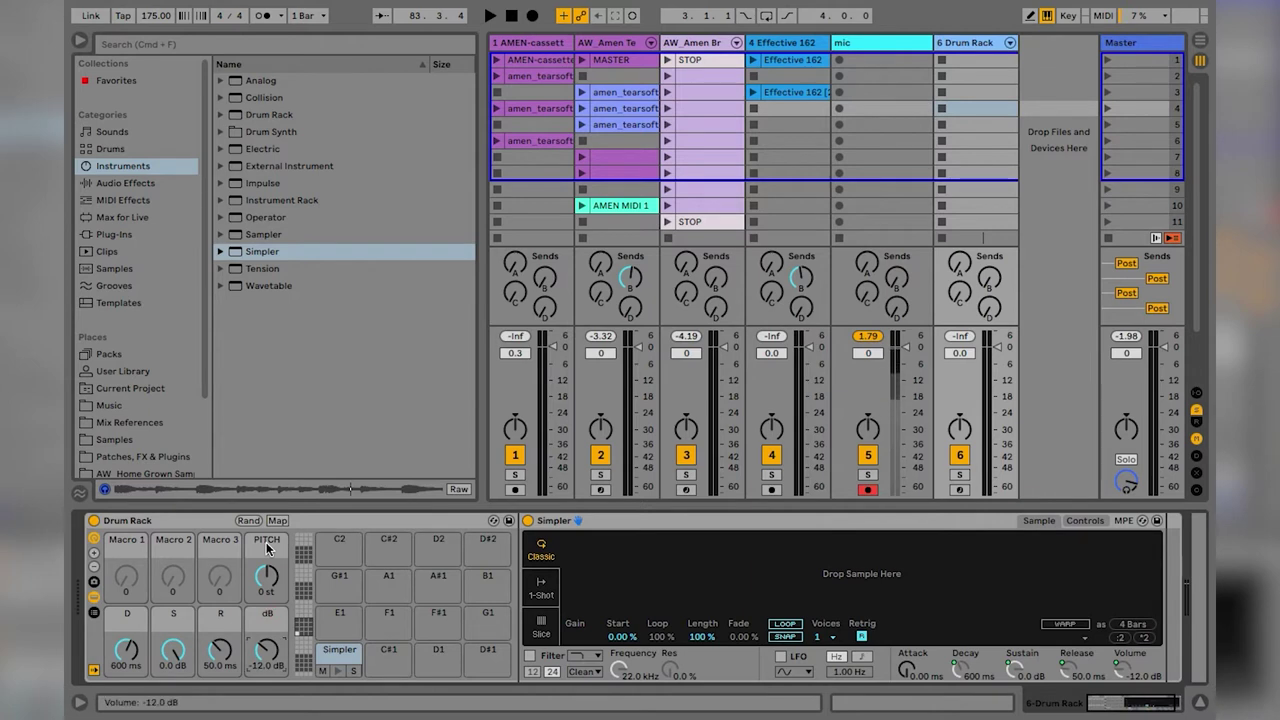
Rename Macro 1, Macro 2 and Macro 3 of the Drum Rack to a single dash "-".
left_click(114, 547)
key("ctrl+r")
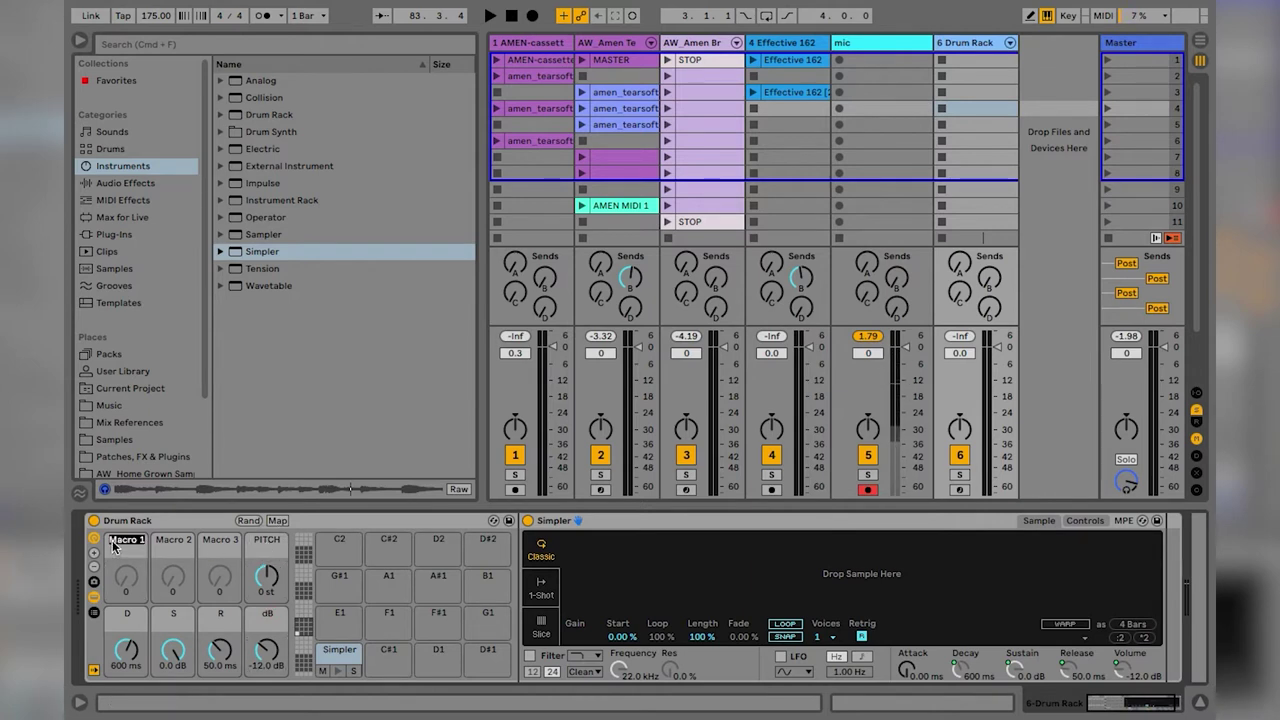
type("-")
key("Tab")
type("-")
key("Tab")
key("BackSpace")
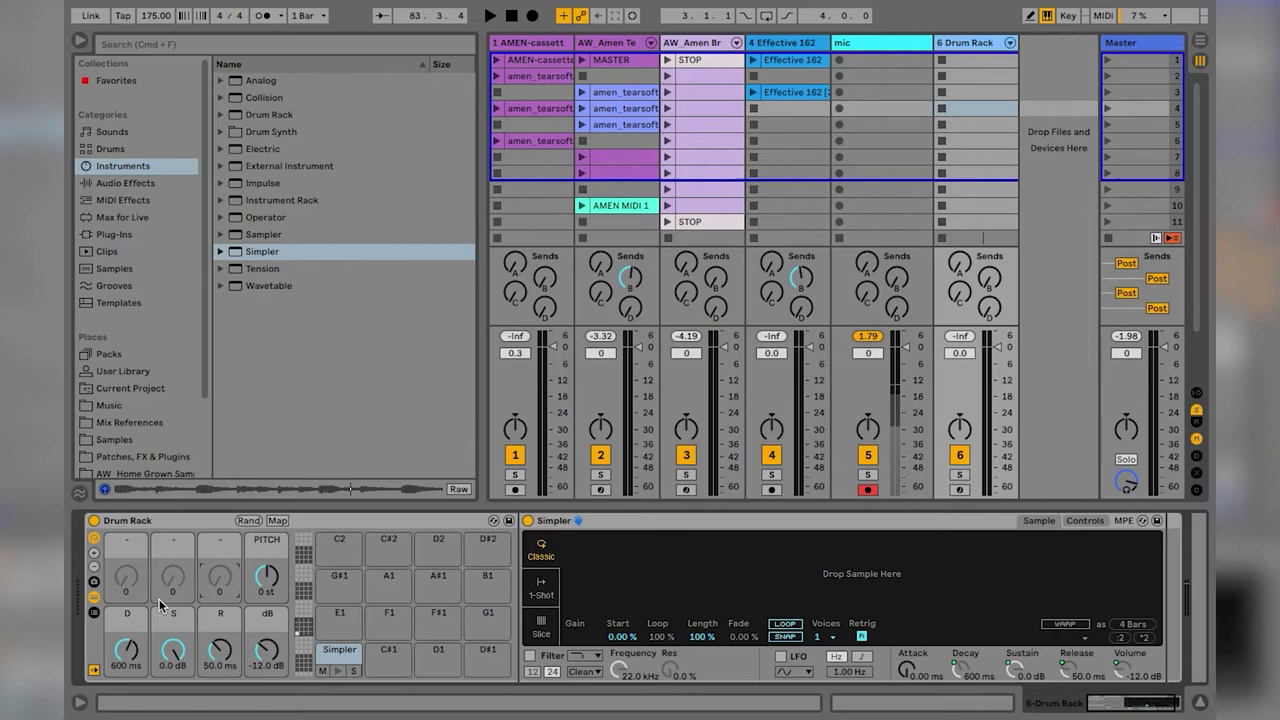
right_click(266, 561)
left_click(280, 499)
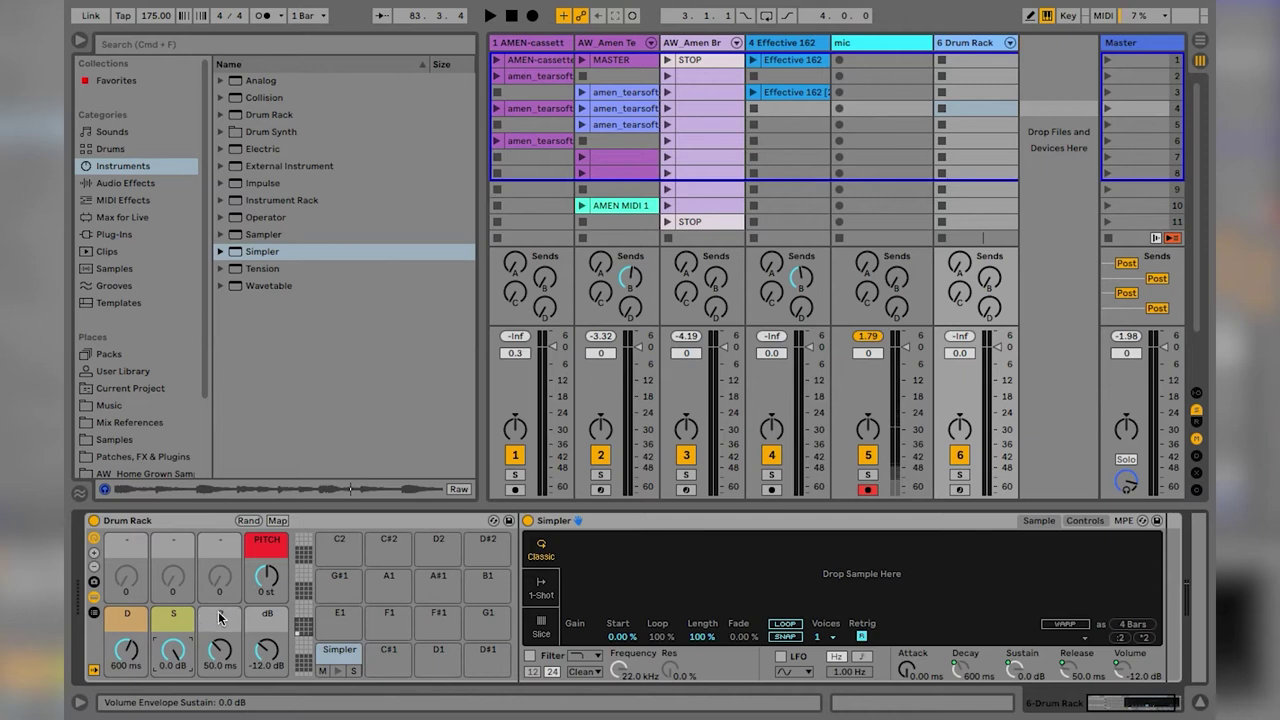
key("ctrl+z")
key("ctrl+z")
key("ctrl+z")
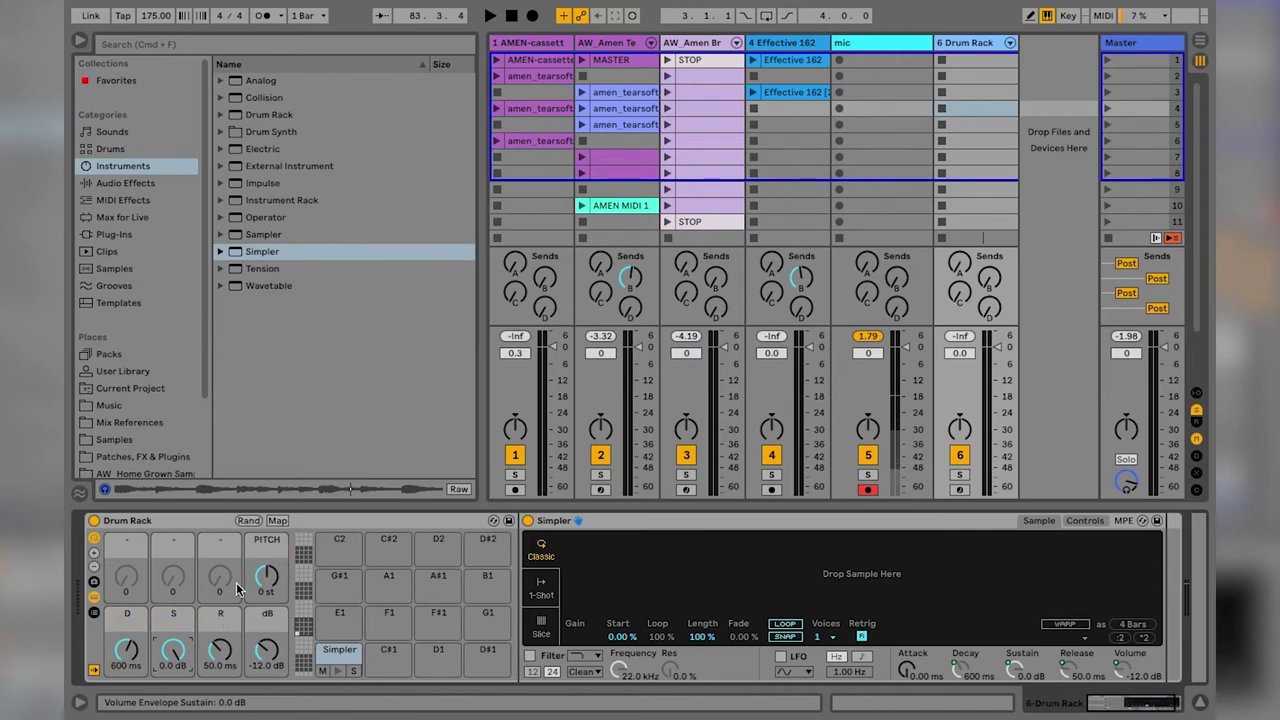
Rename the Drum Rack device to "AW_Drum Rack Slicing Preset YT 2".
left_click(152, 520)
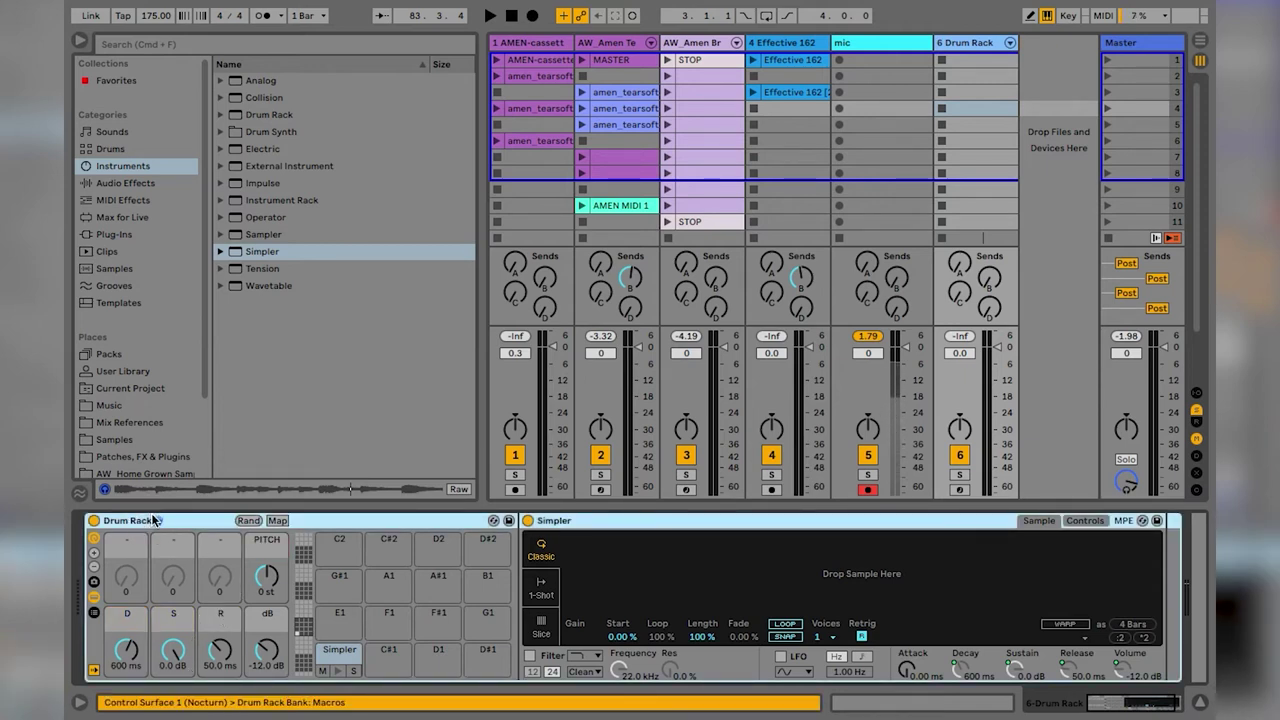
key("super+r")
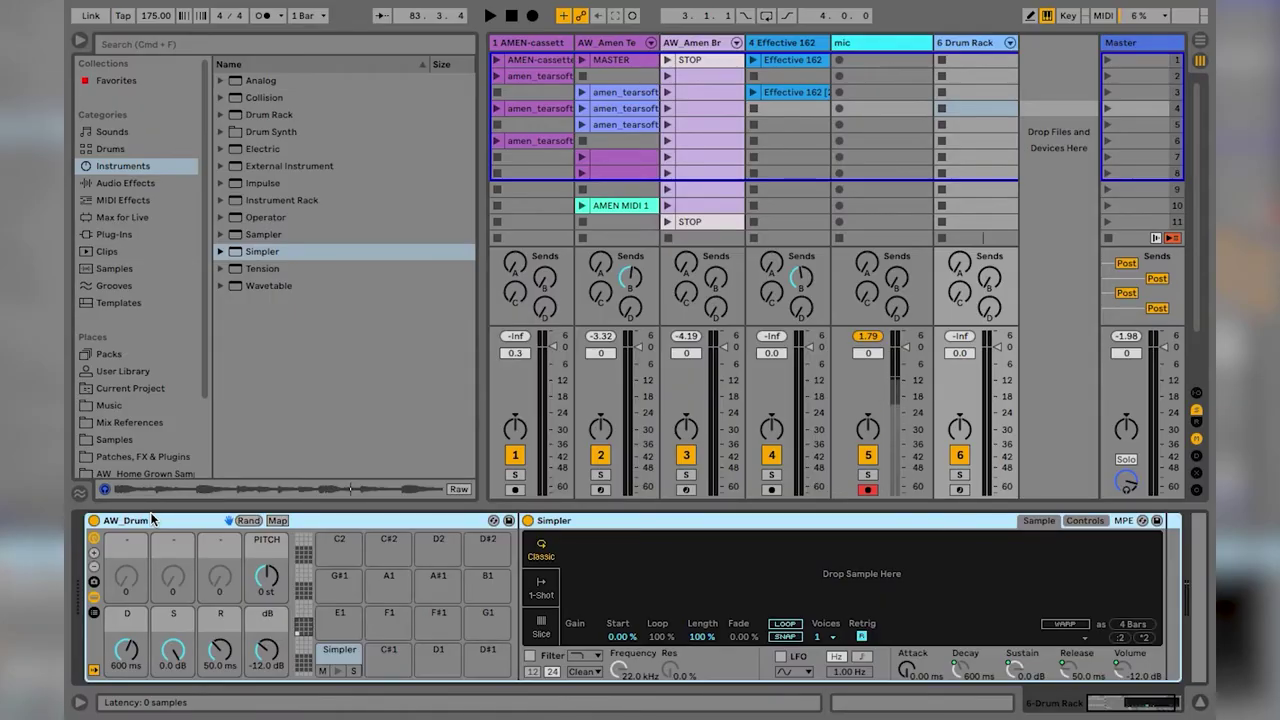
type("Rack Sli")
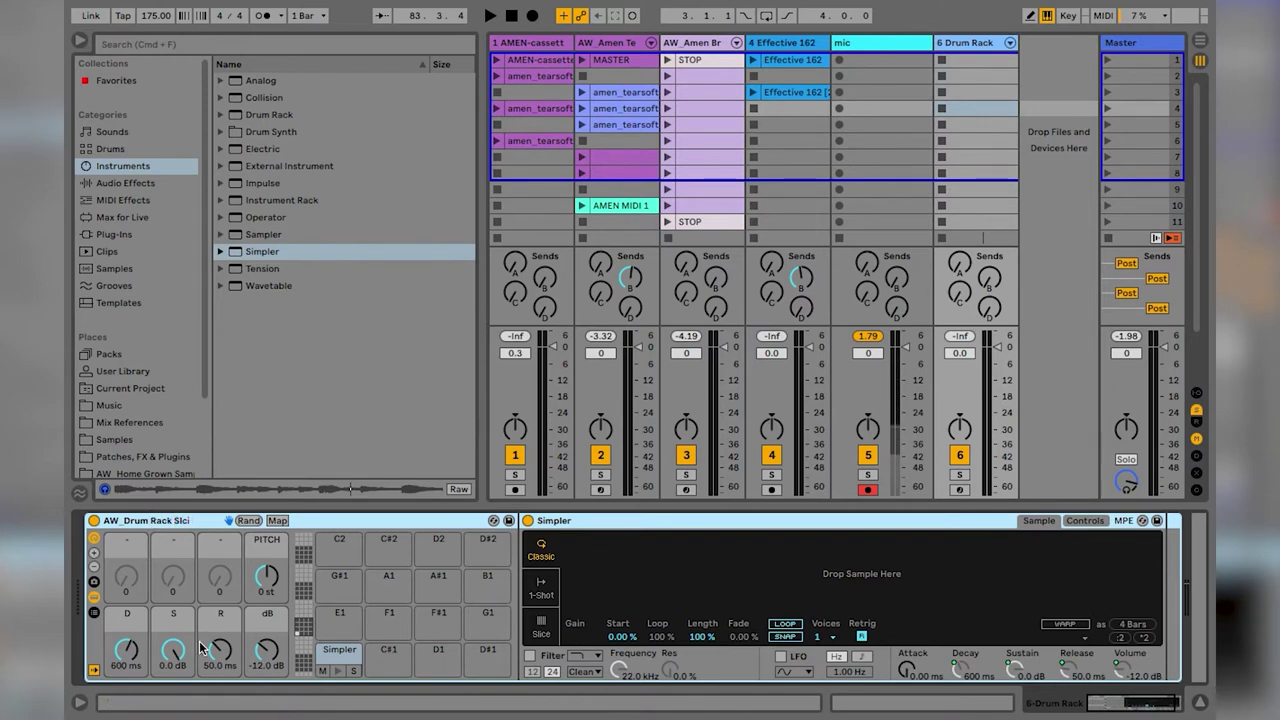
type("cing Preset")
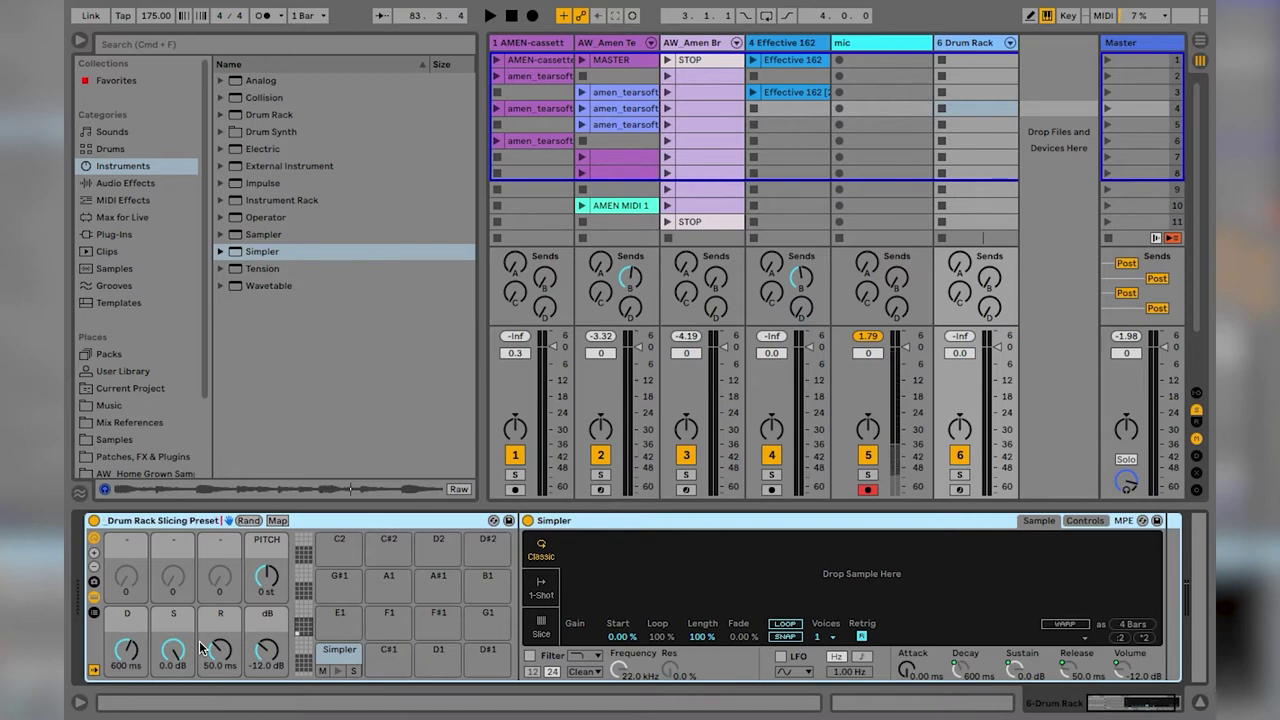
type(" YT")
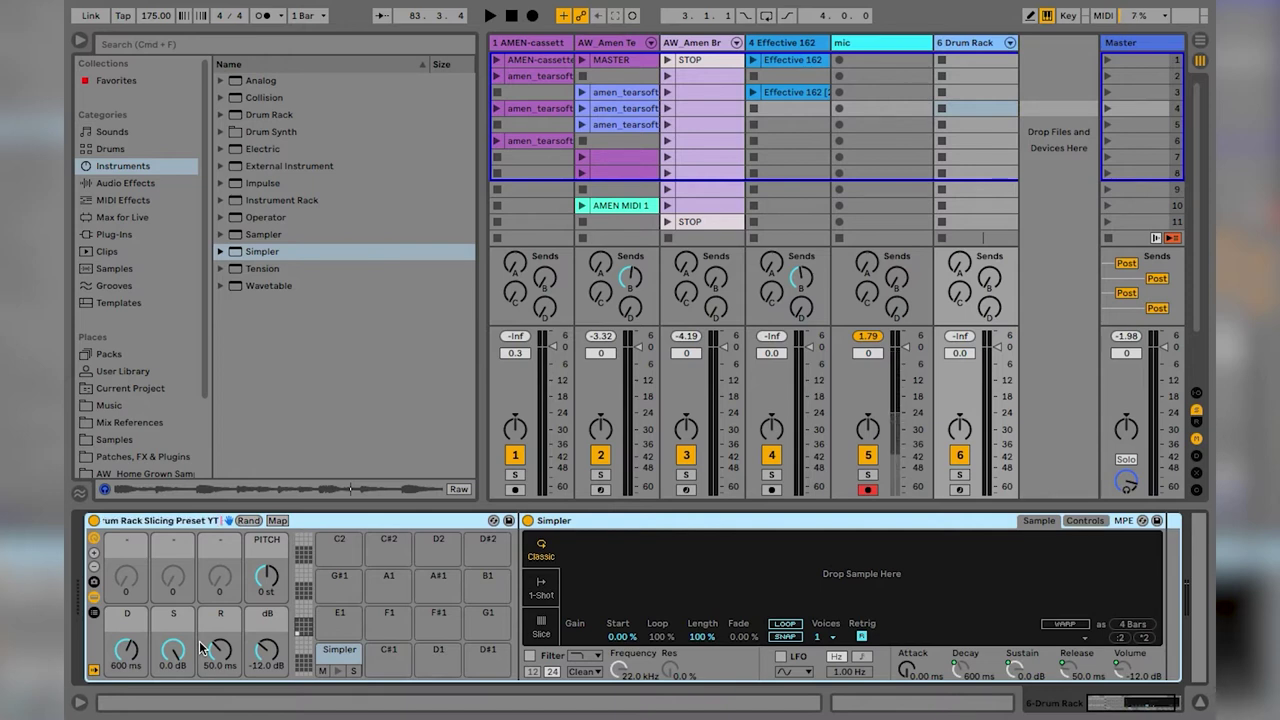
type(" 2")
key("Return")
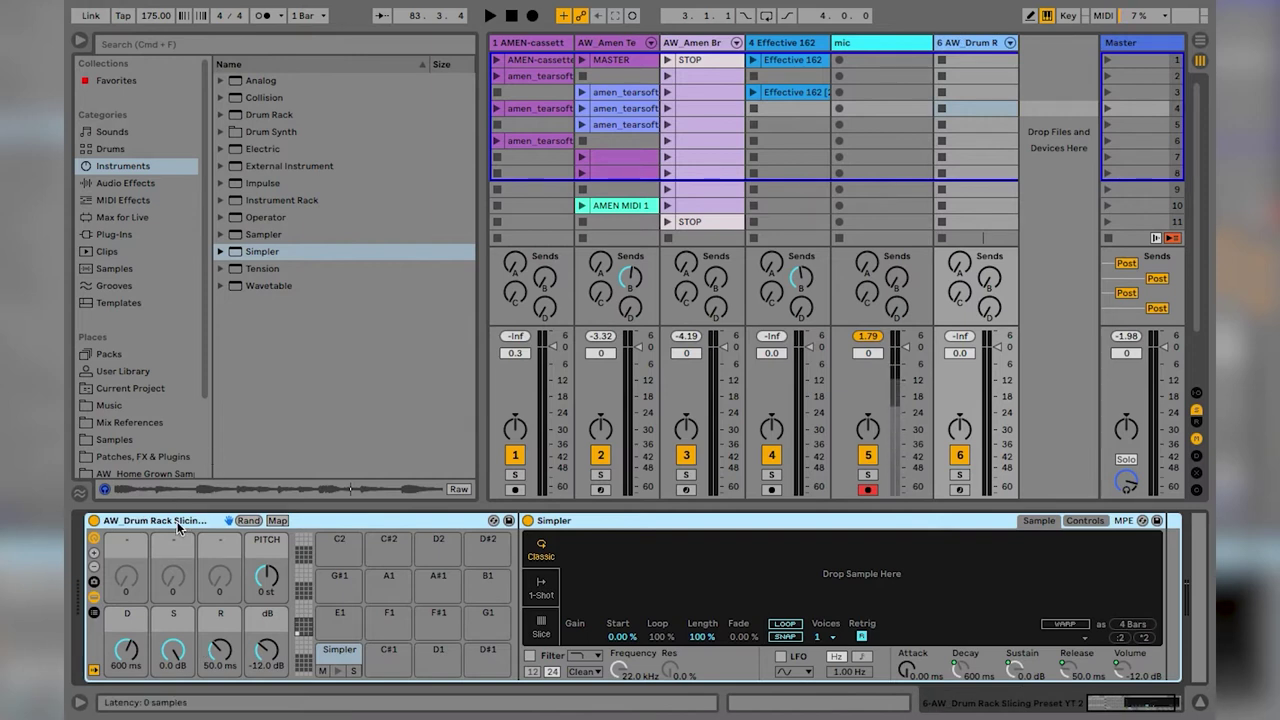
Save the renamed Drum Rack as a preset in the User Library's Defaults > Slicing folder, keeping its name.
left_click(134, 372)
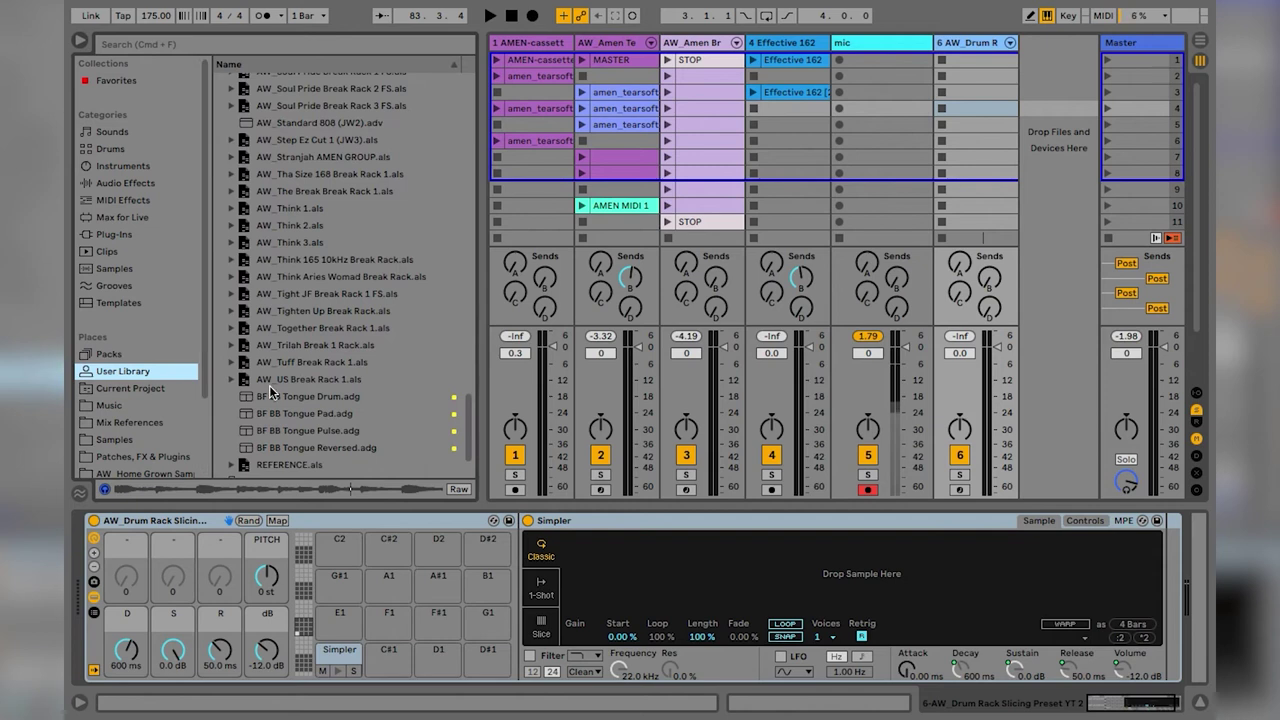
scroll(270, 391, "up", 10)
left_click(220, 149)
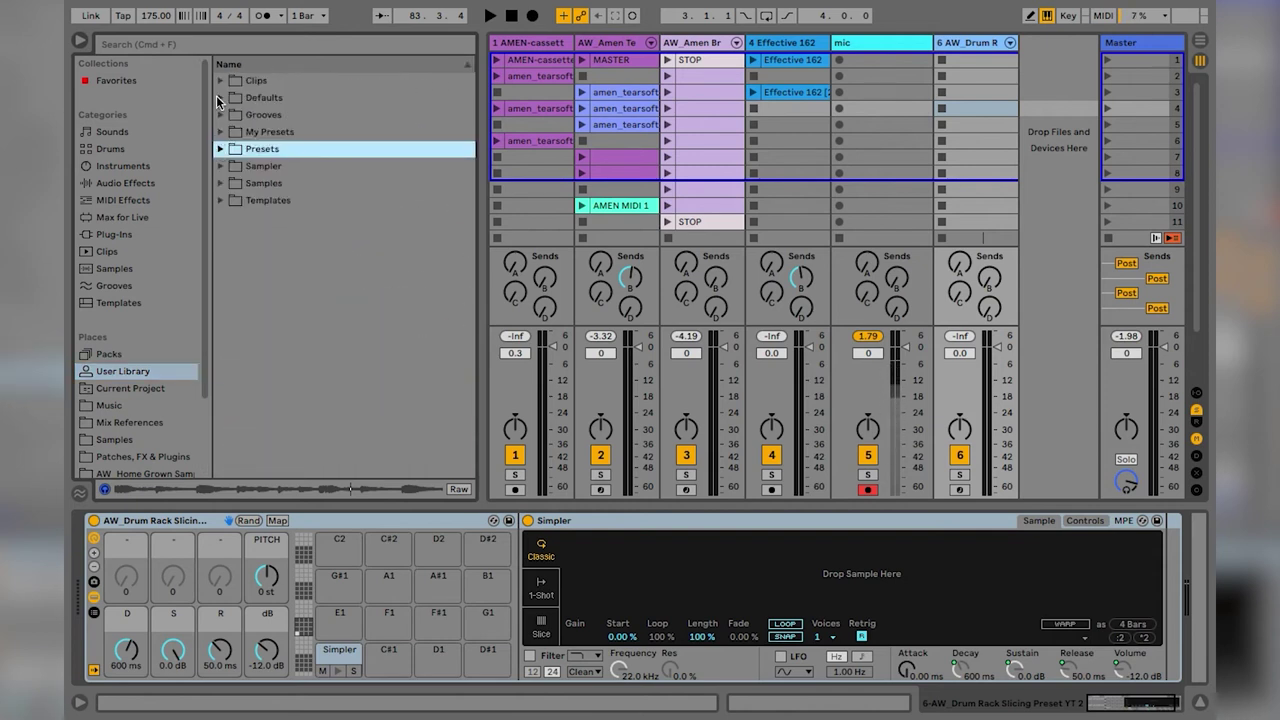
left_click(218, 97)
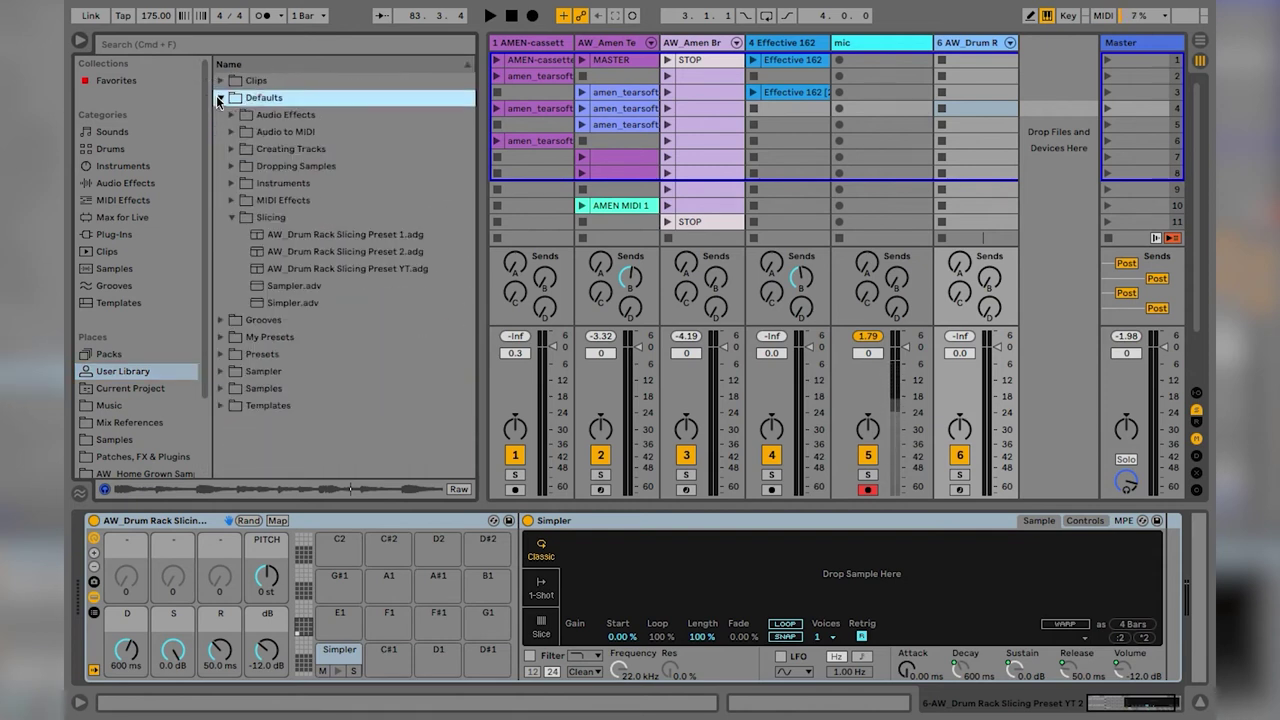
left_click(255, 217)
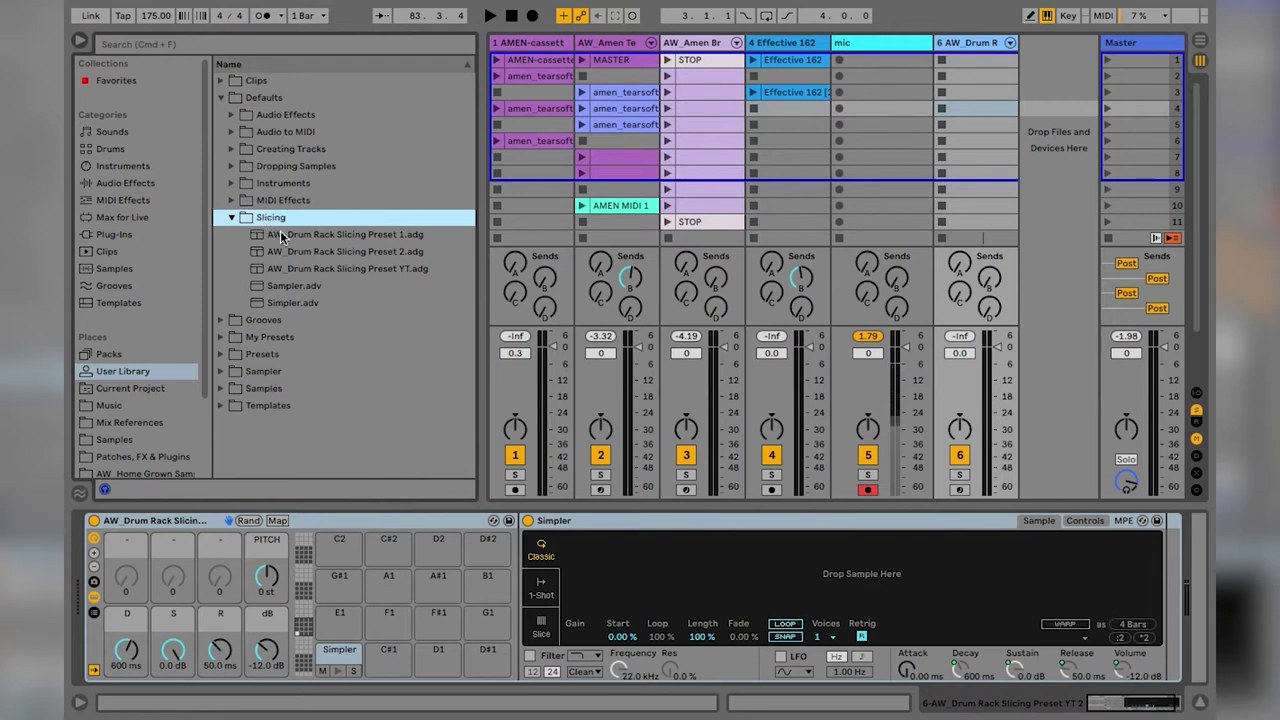
left_click_drag(172, 523, 263, 221)
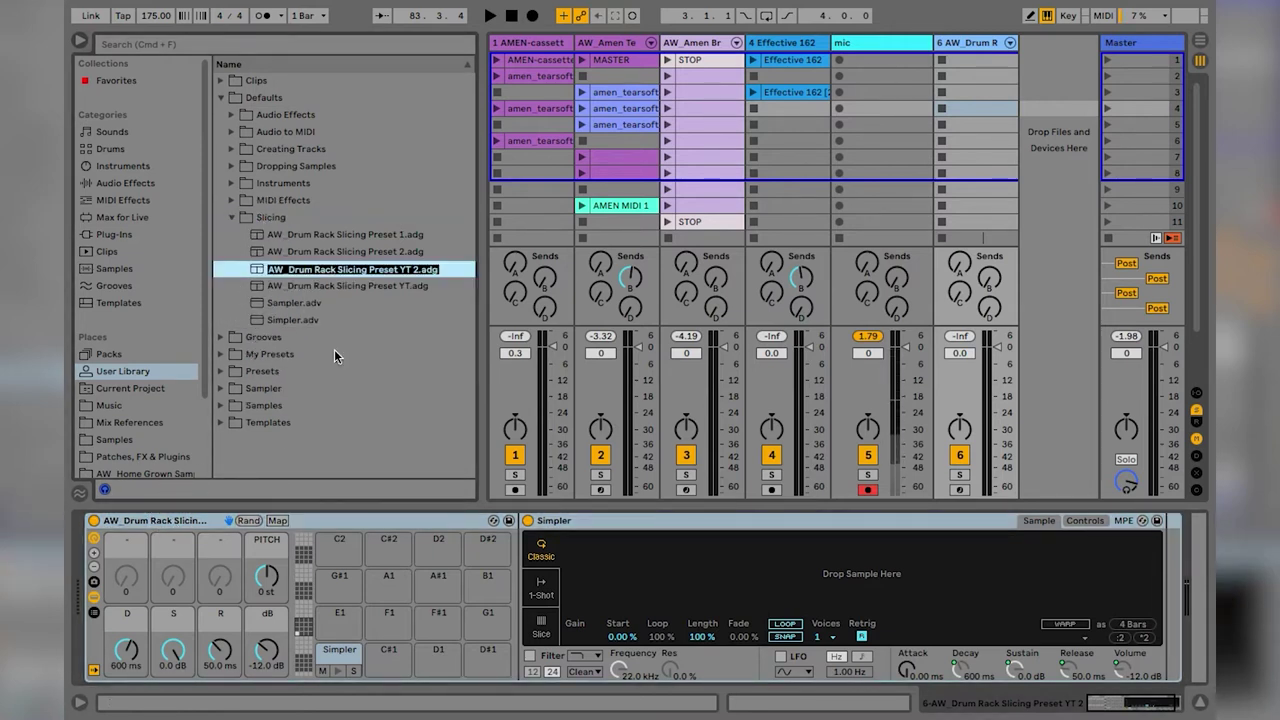
key("Return")
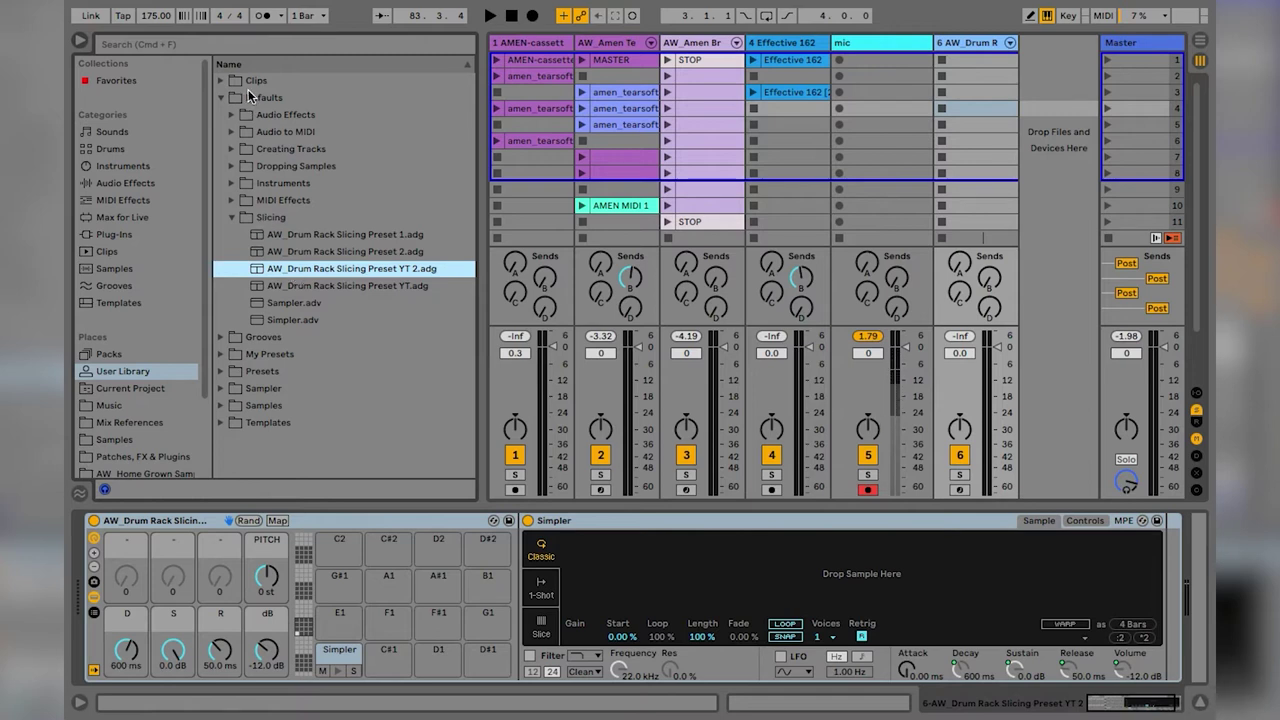
Hide the browser and delete the track holding the Drum Rack.
left_click(82, 44)
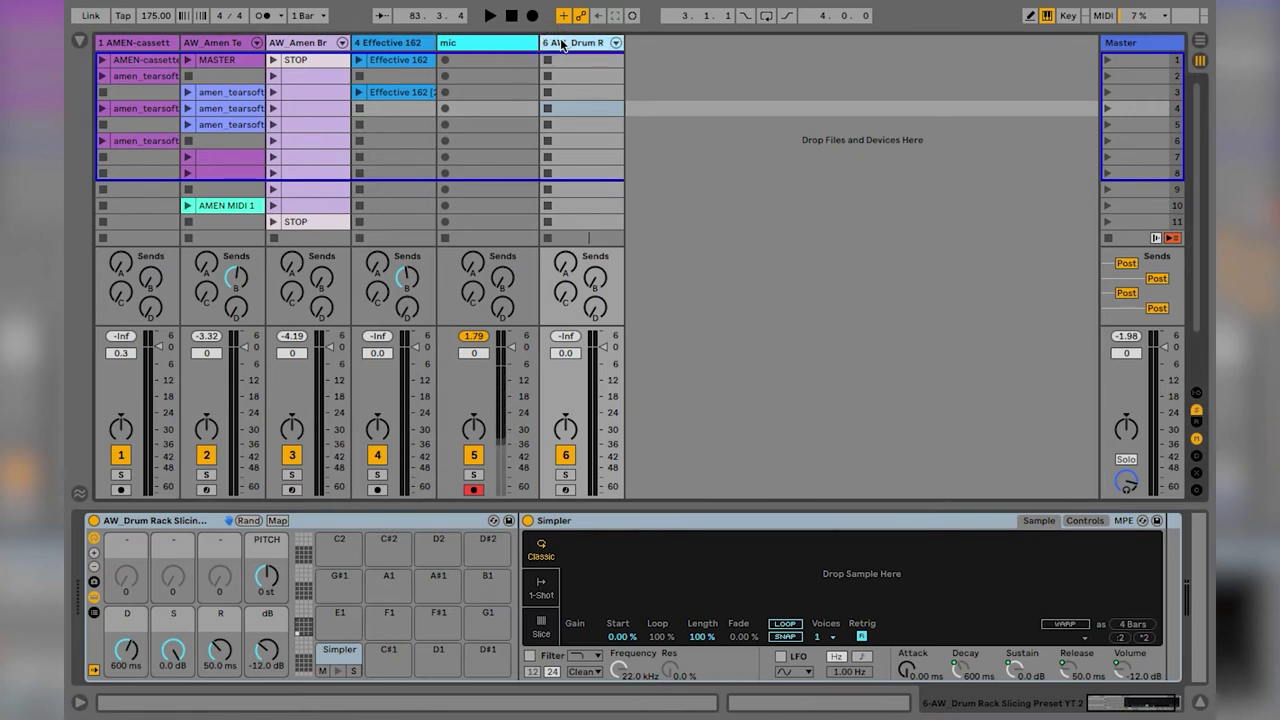
key("Delete")
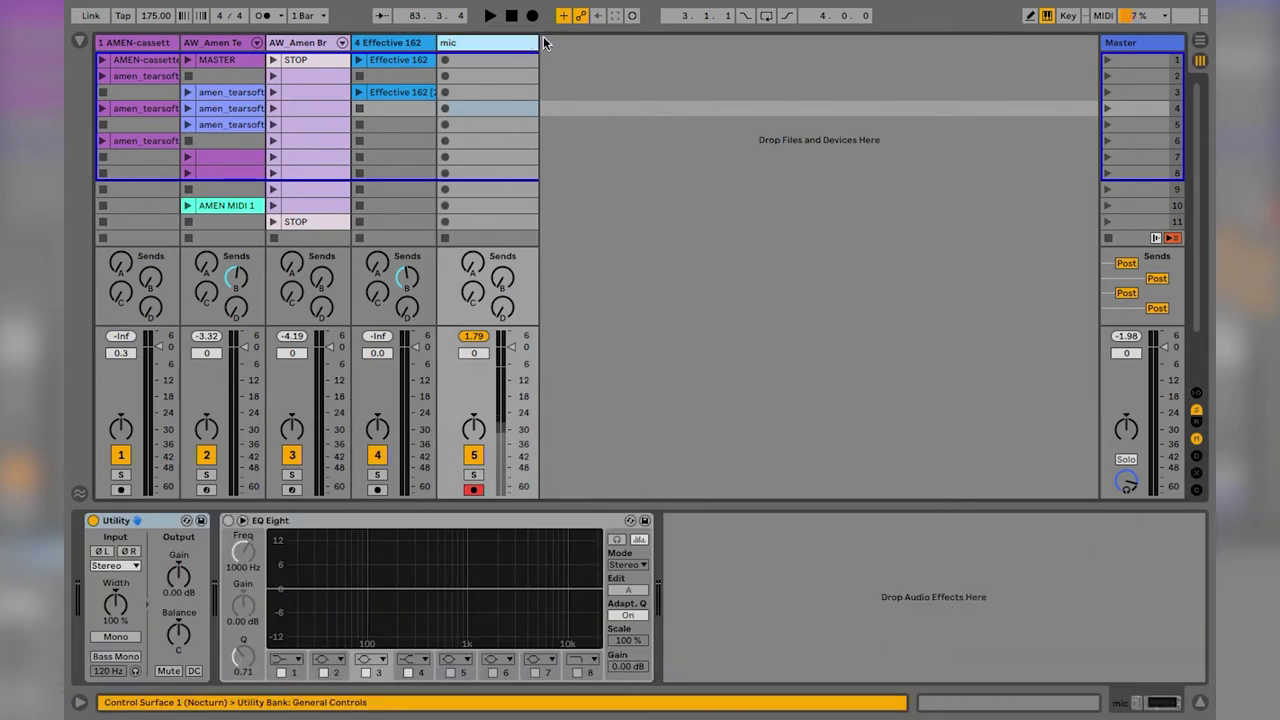
left_click(127, 110)
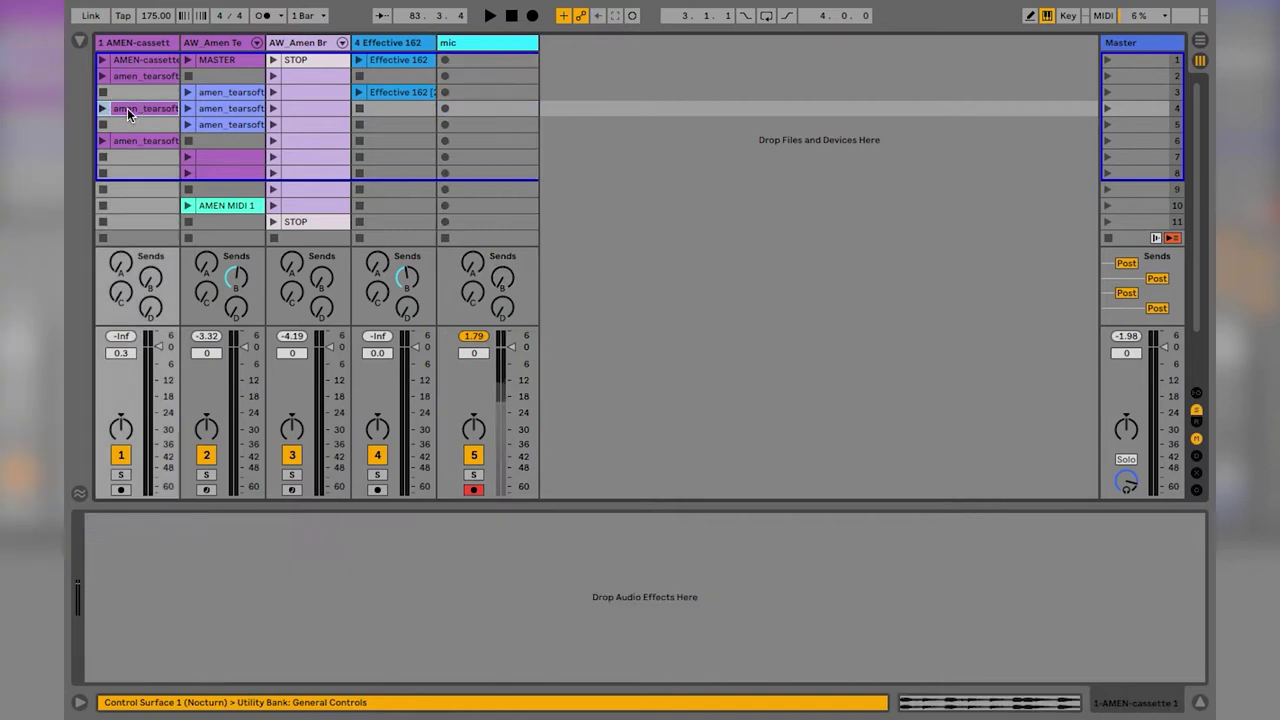
right_click(127, 108)
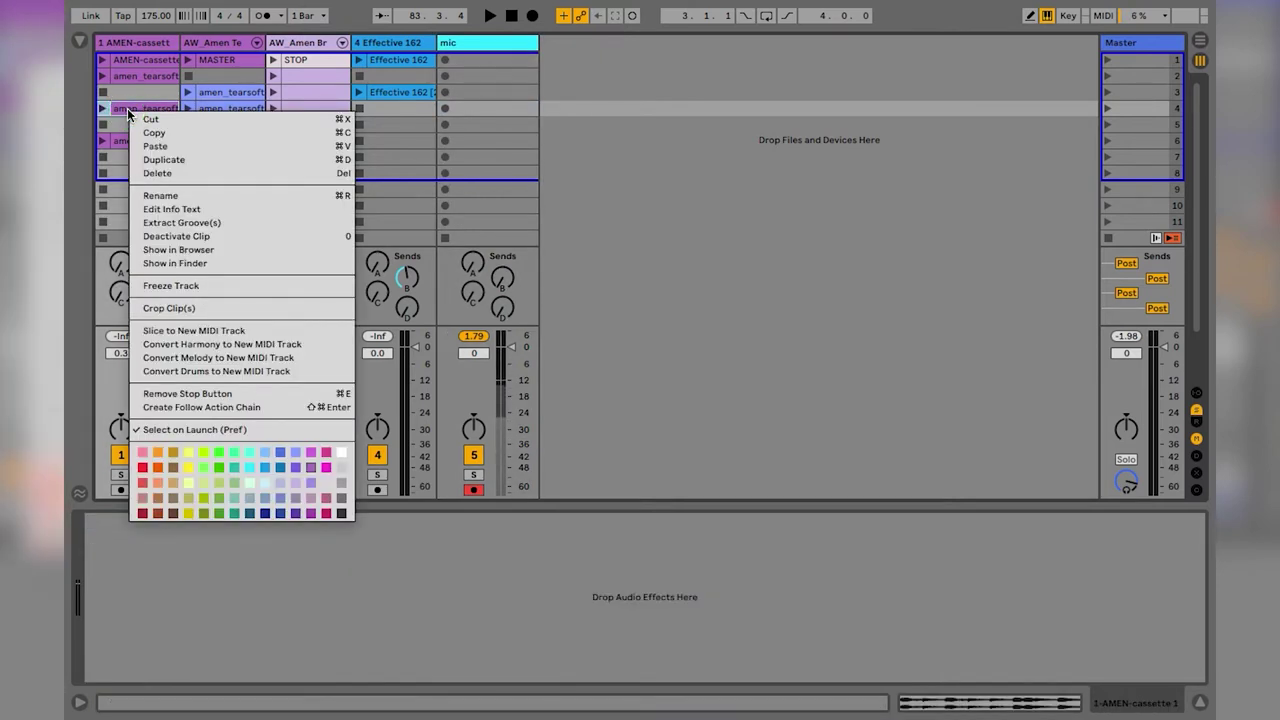
left_click(170, 334)
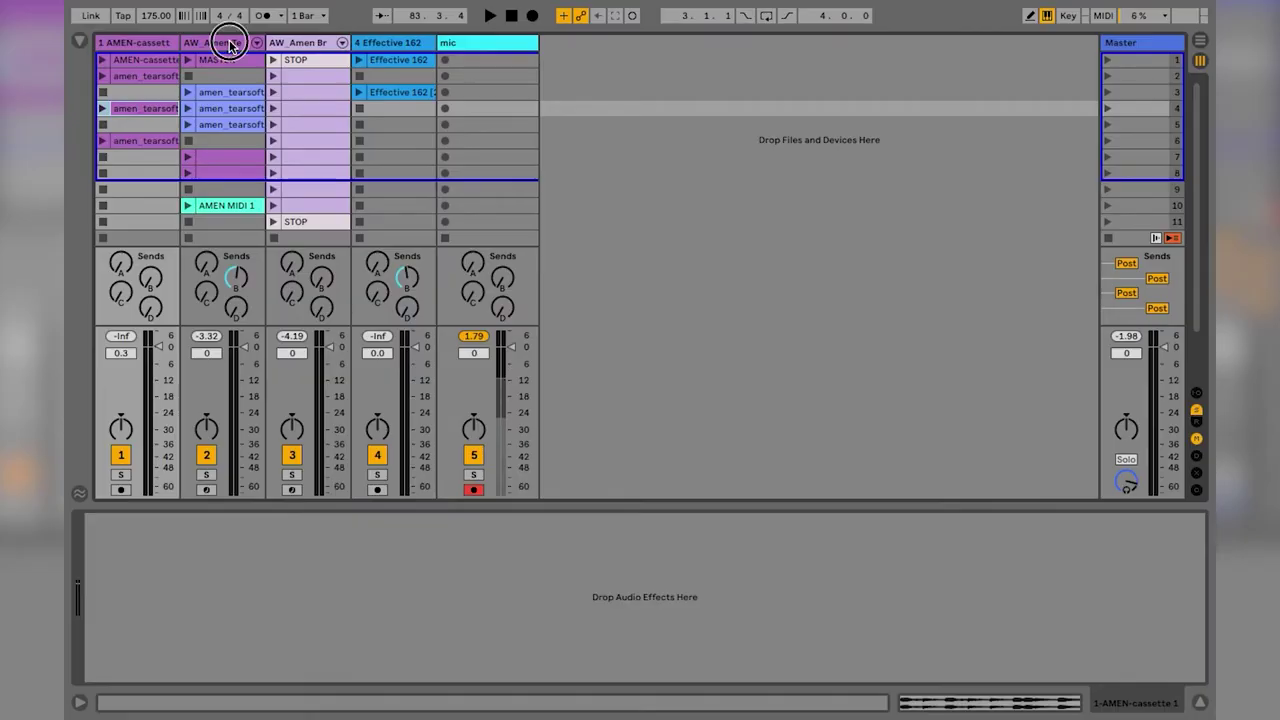
Inspect the existing amen break racks on tracks 2 and 3 and audition the first K pad.
left_click(225, 43)
left_click(340, 46)
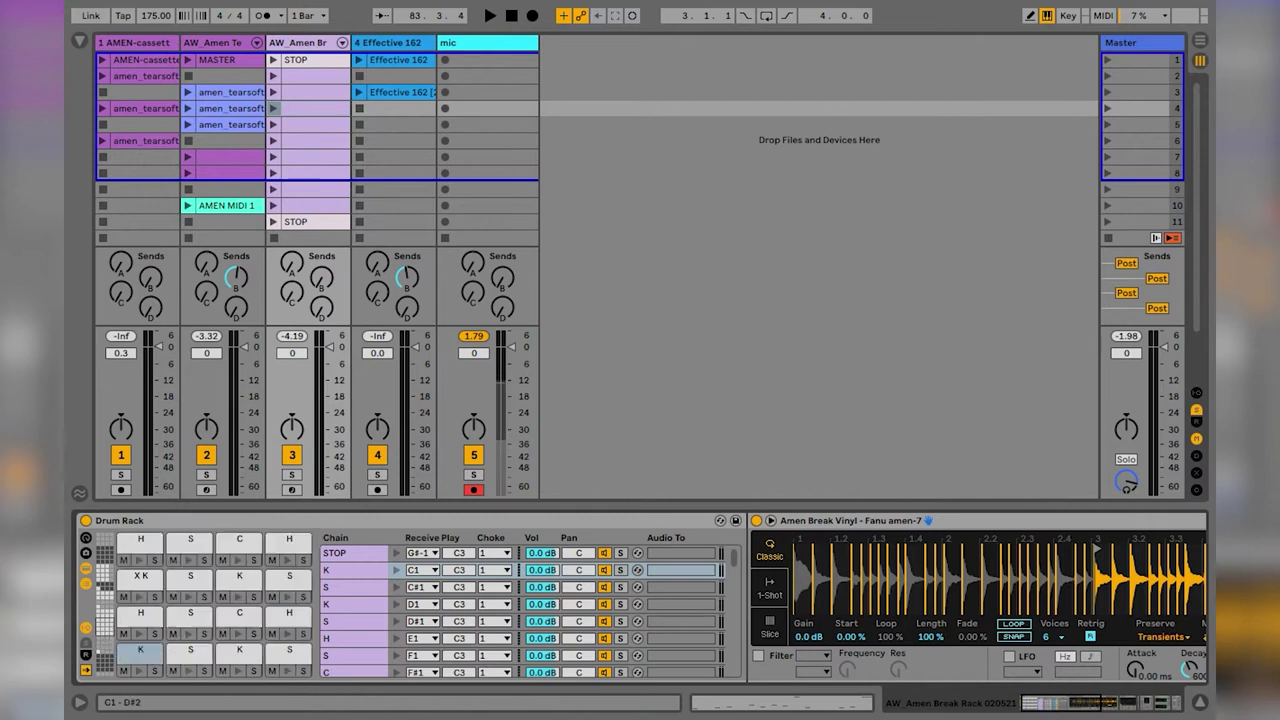
left_click(139, 672)
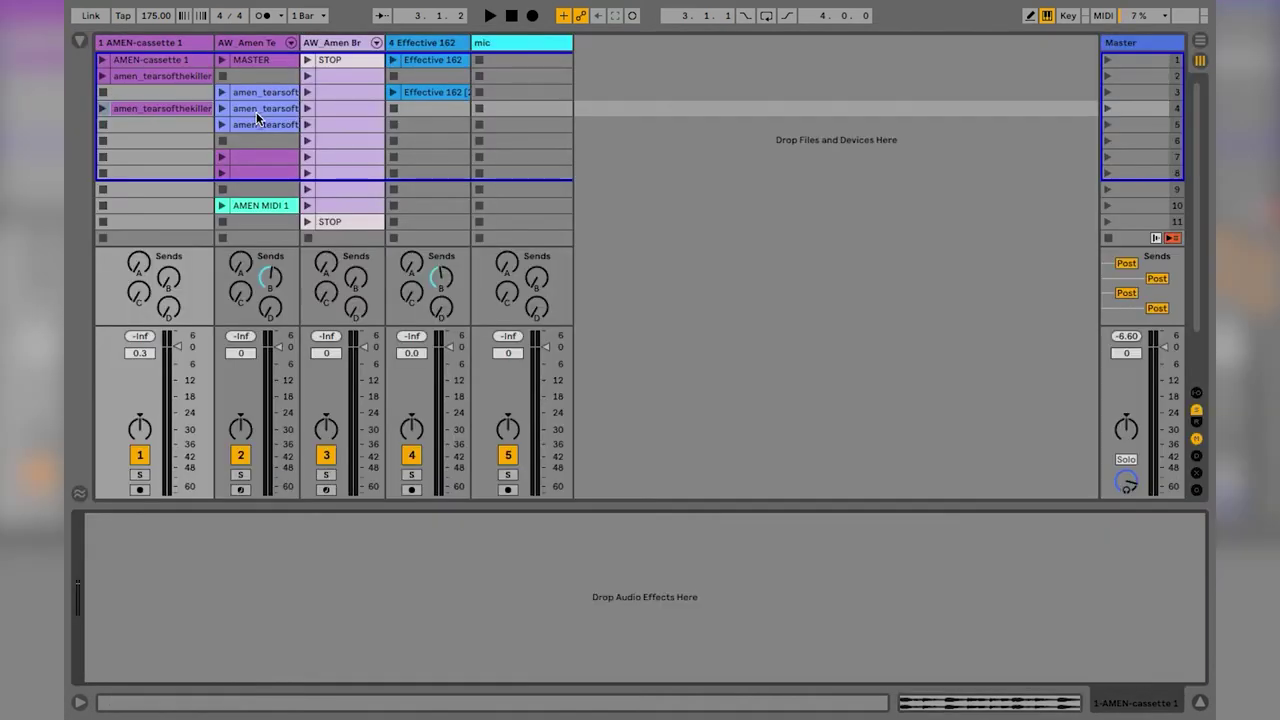
Play the scene 4 amen_tearsofthekiller clip and slice it to a new MIDI track per transient with AW Drum Rack Slicing Preset YT 2.
left_click(103, 108)
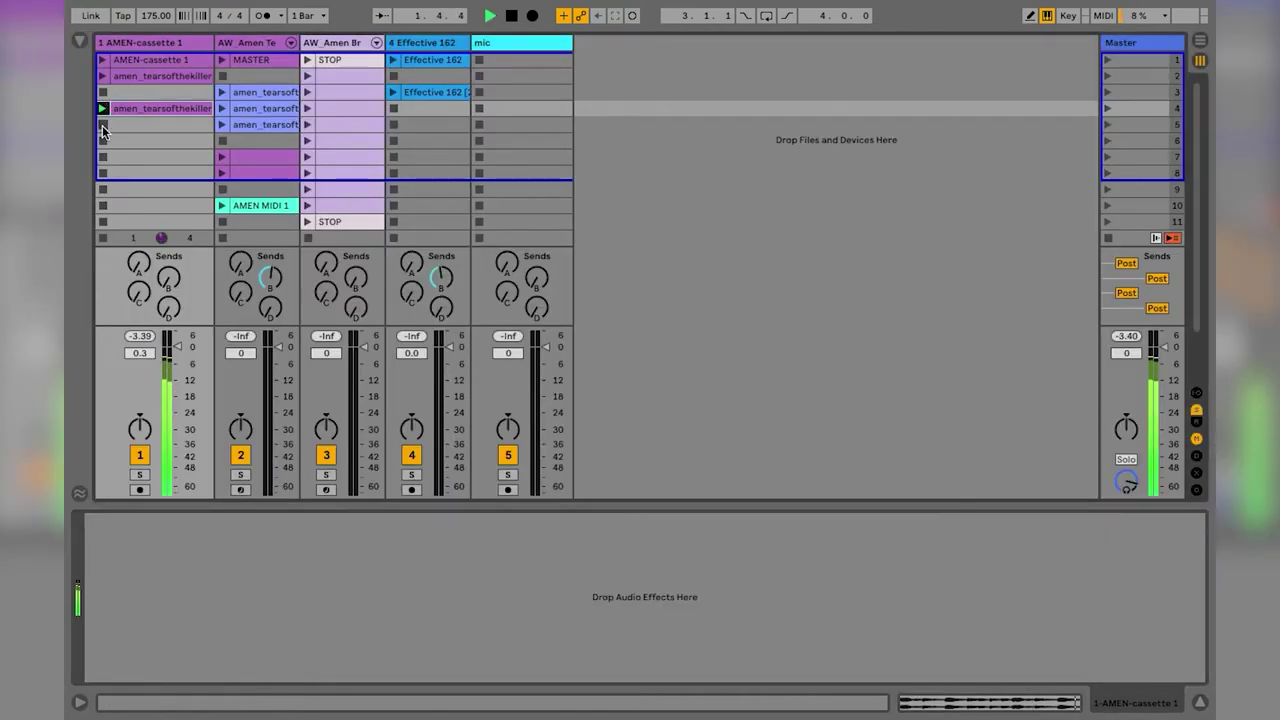
right_click(132, 113)
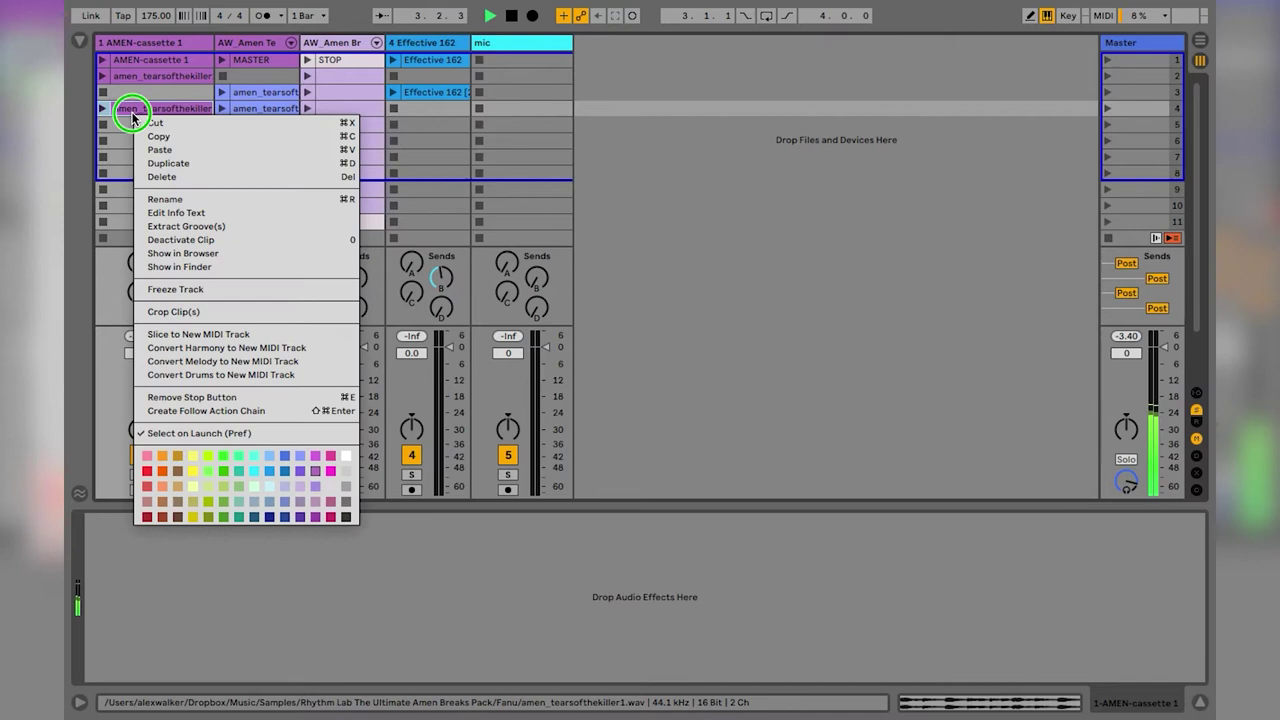
left_click(160, 334)
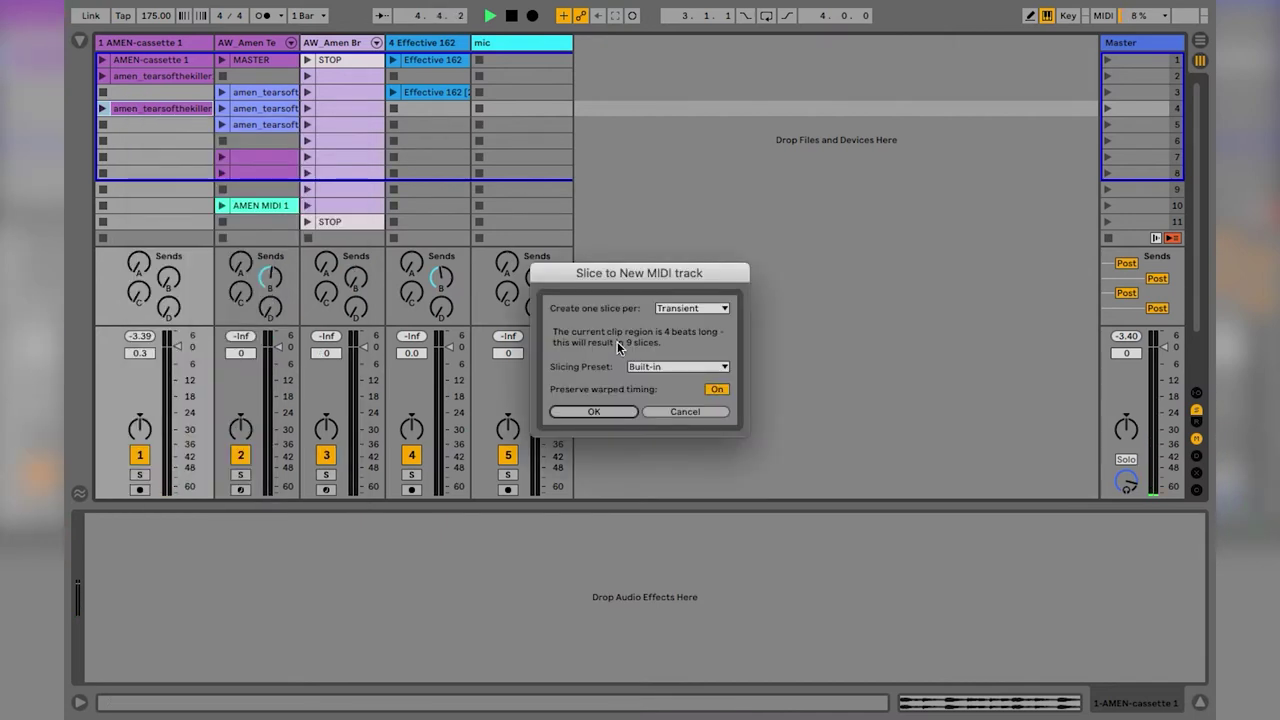
left_click(652, 368)
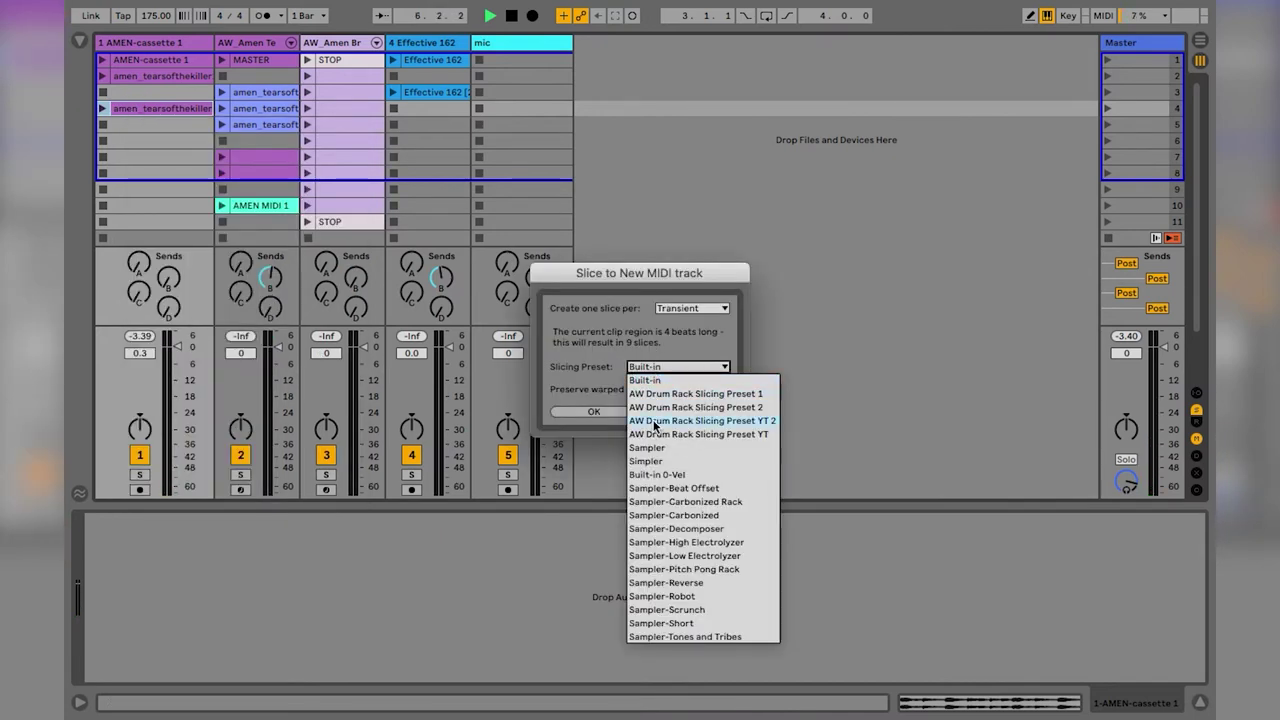
left_click(655, 421)
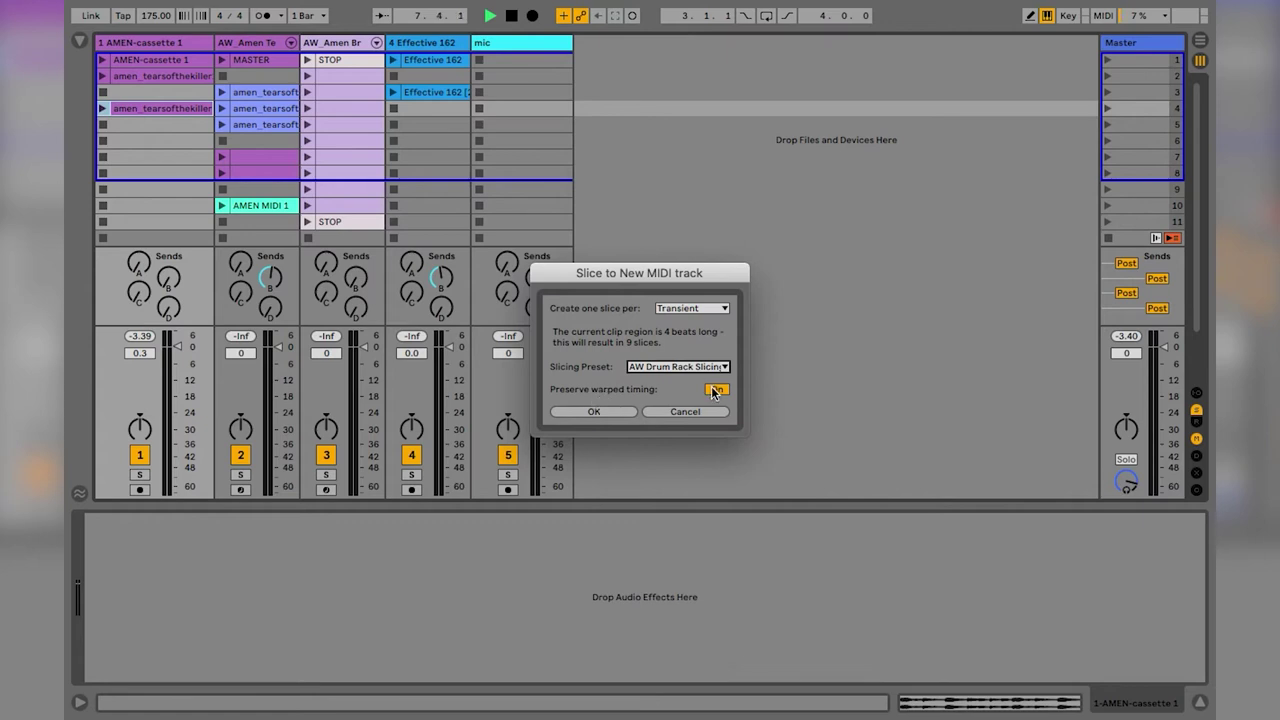
left_click(716, 390)
left_click(604, 411)
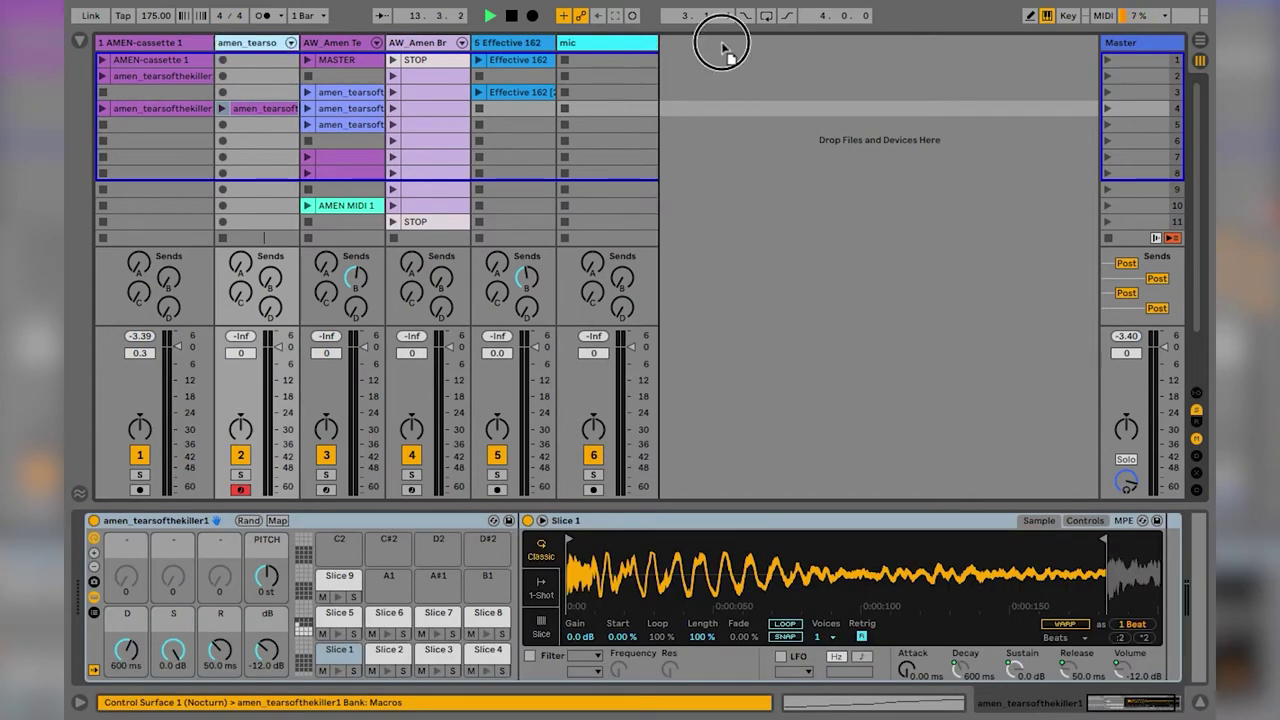
Stop playback, with the sliced track placed after the mic track, and move its MIDI clip to scene 1.
left_click(513, 17)
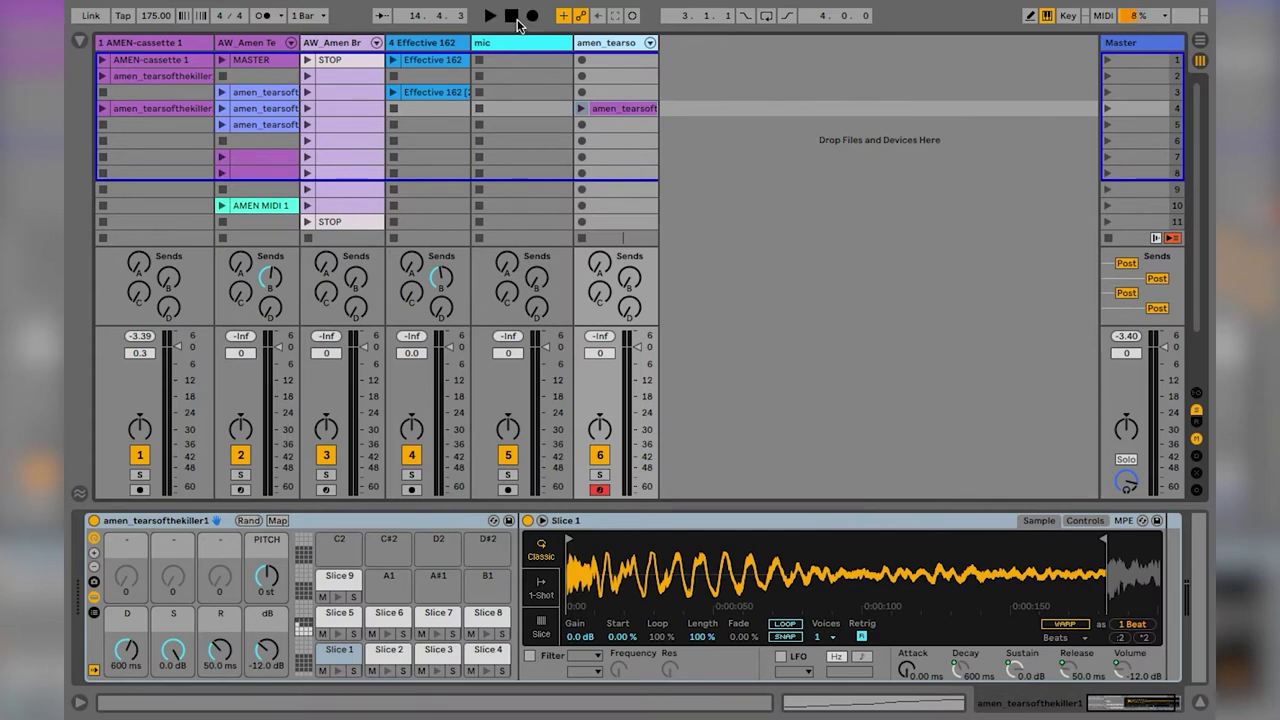
left_click_drag(602, 108, 611, 63)
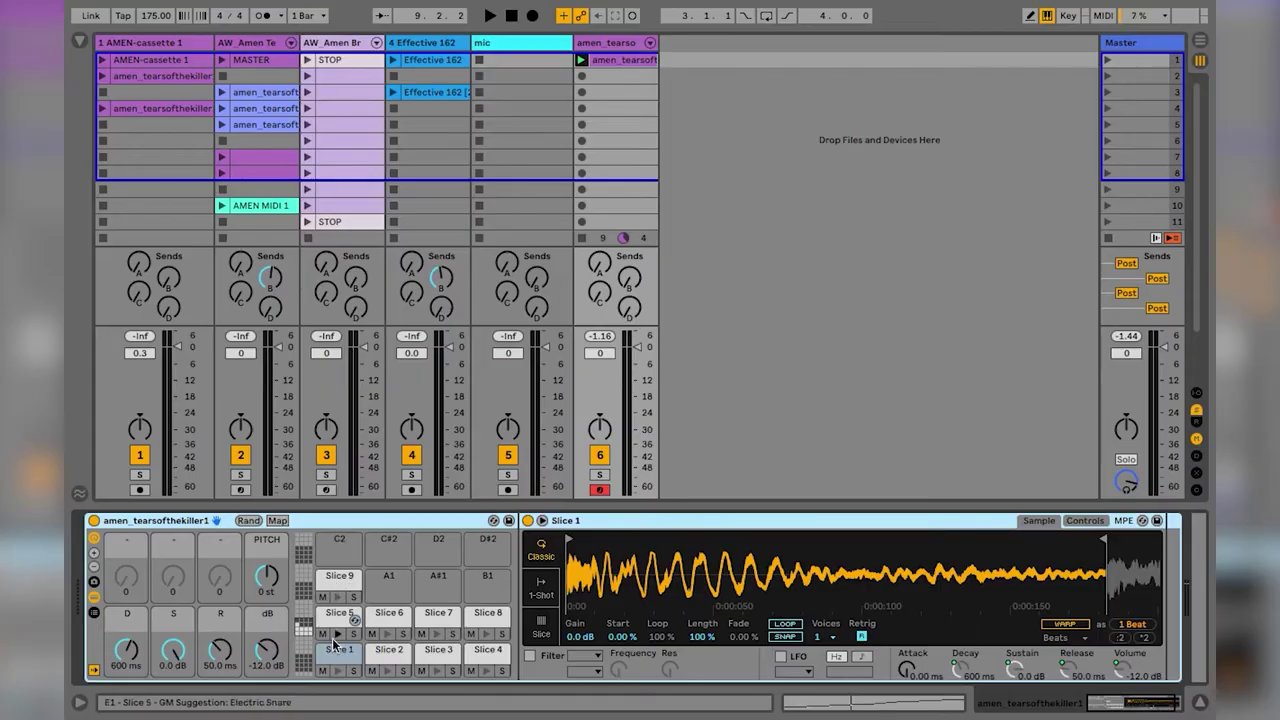
Rename the Drum Rack pads Slice 1 to Slice 4 as K, H, S and H.
left_click(333, 652)
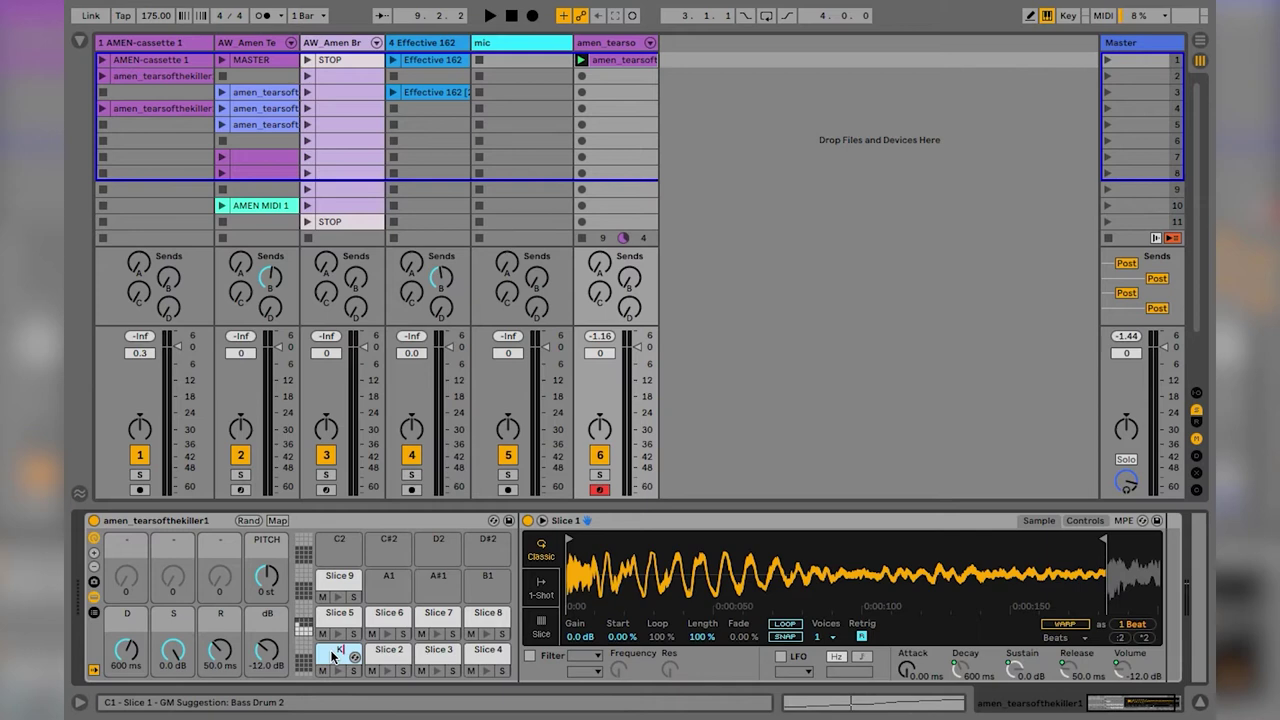
left_click(390, 657)
key("ctrl+t")
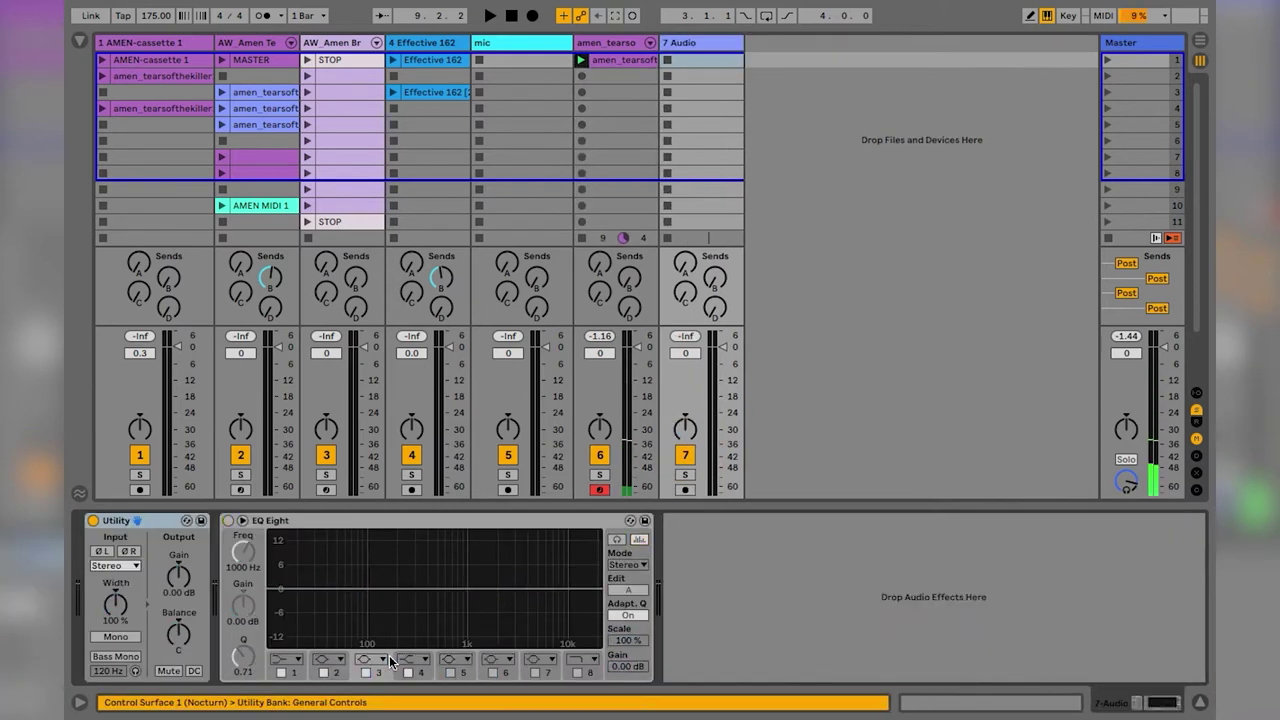
key("ctrl+z")
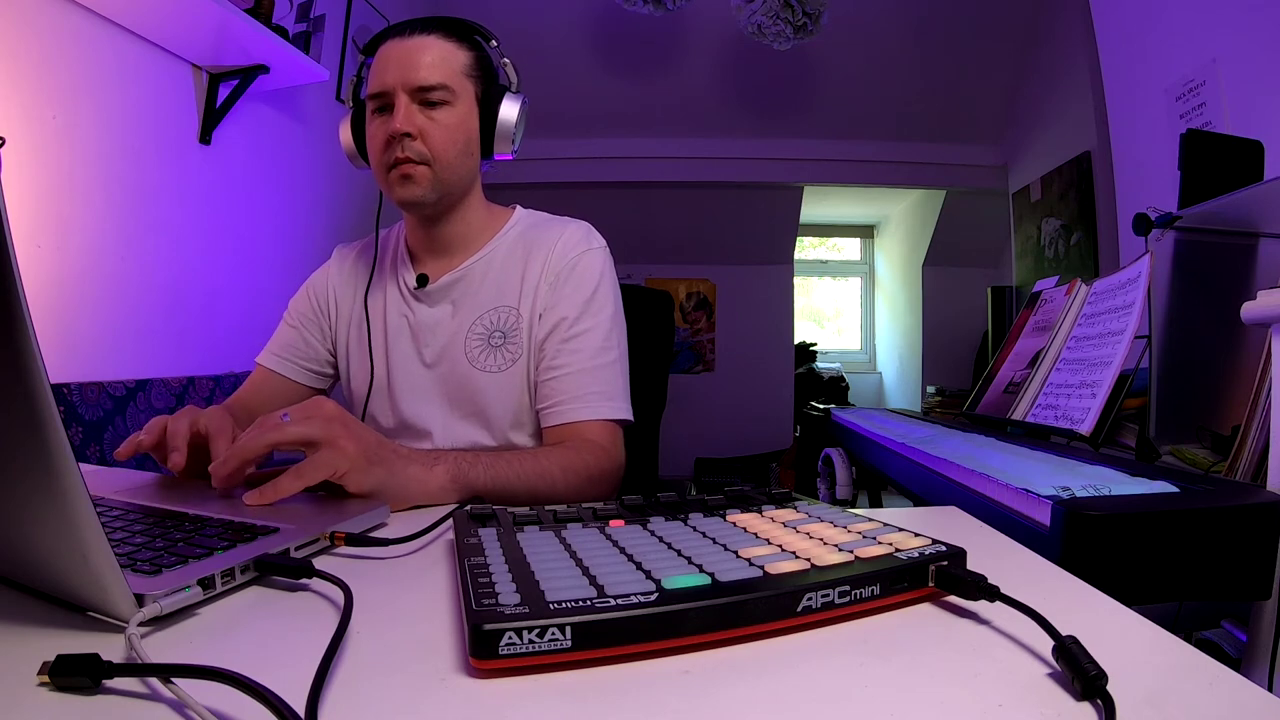
left_click(433, 656)
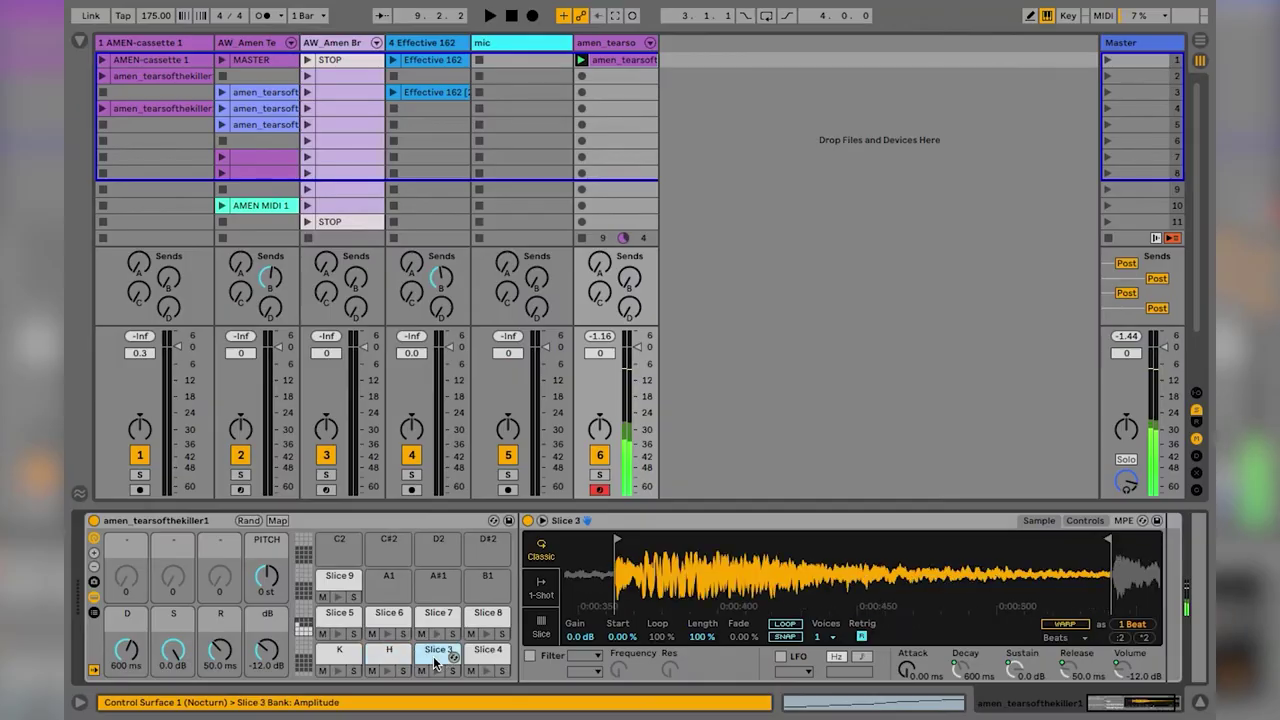
left_click(485, 651)
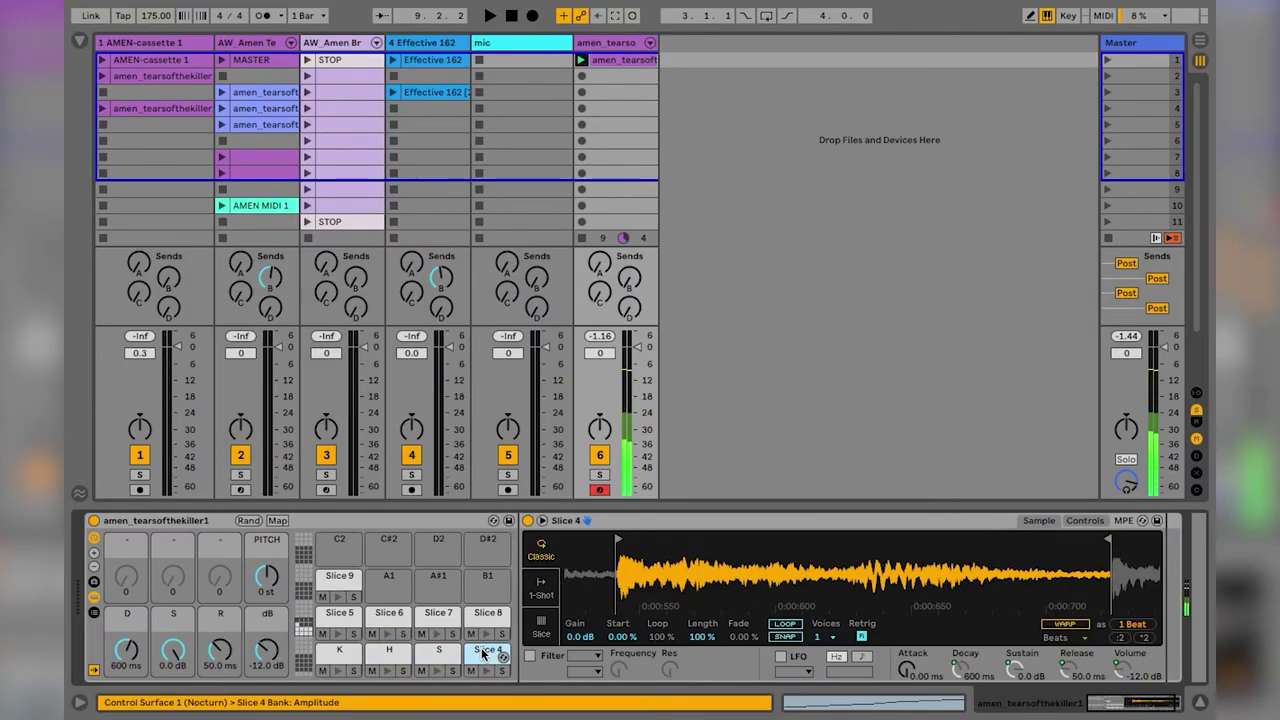
Rename the remaining pads Slice 5 to Slice 9 as H, GS, K, H and S.
left_click(339, 620)
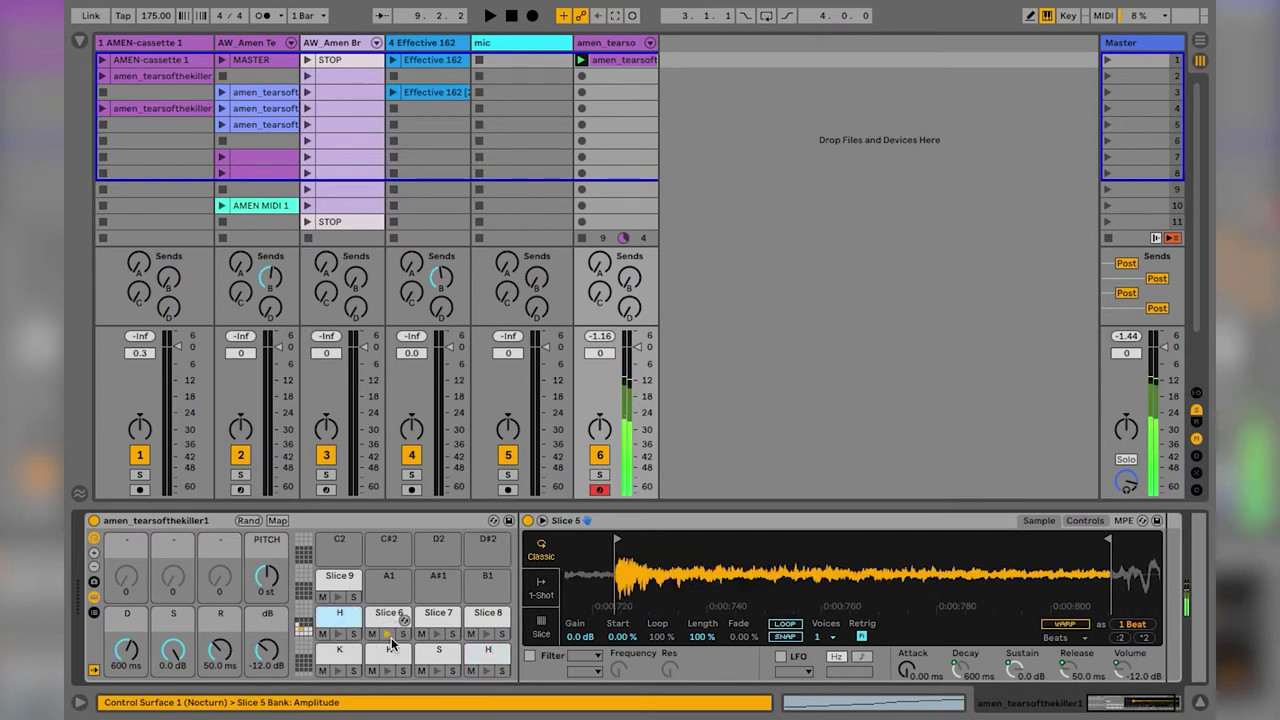
left_click(387, 614)
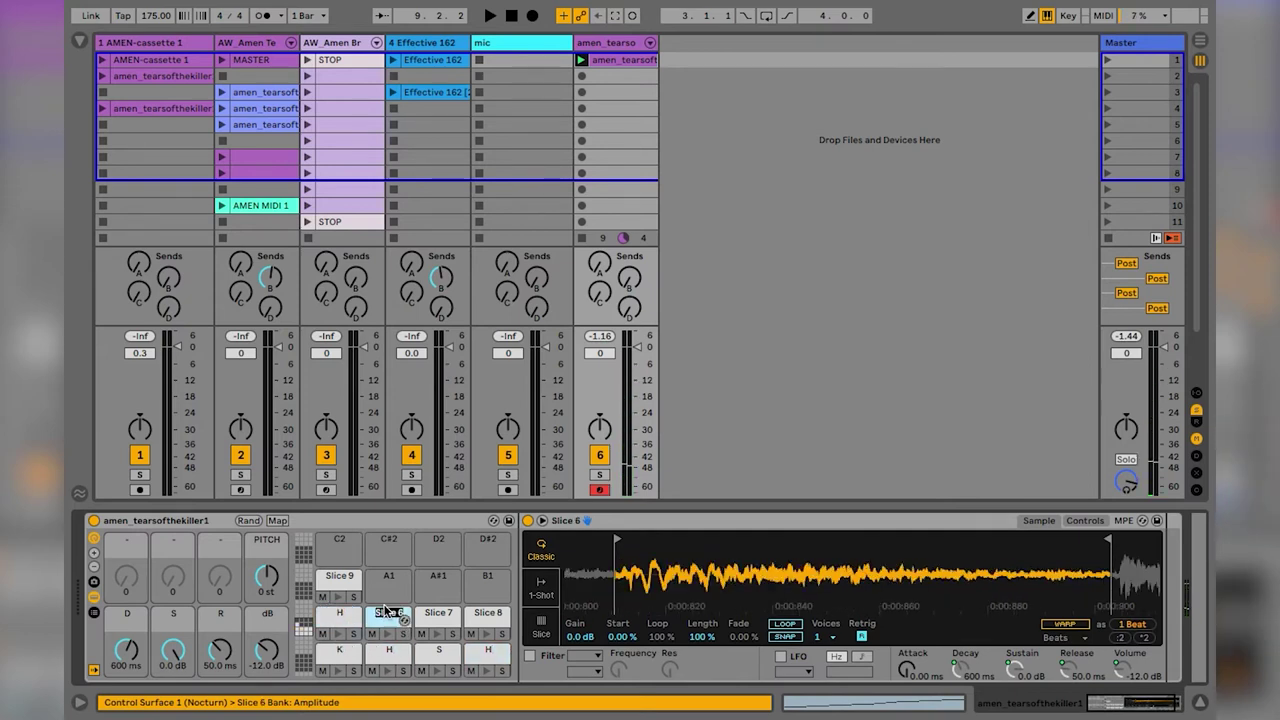
left_click(435, 616)
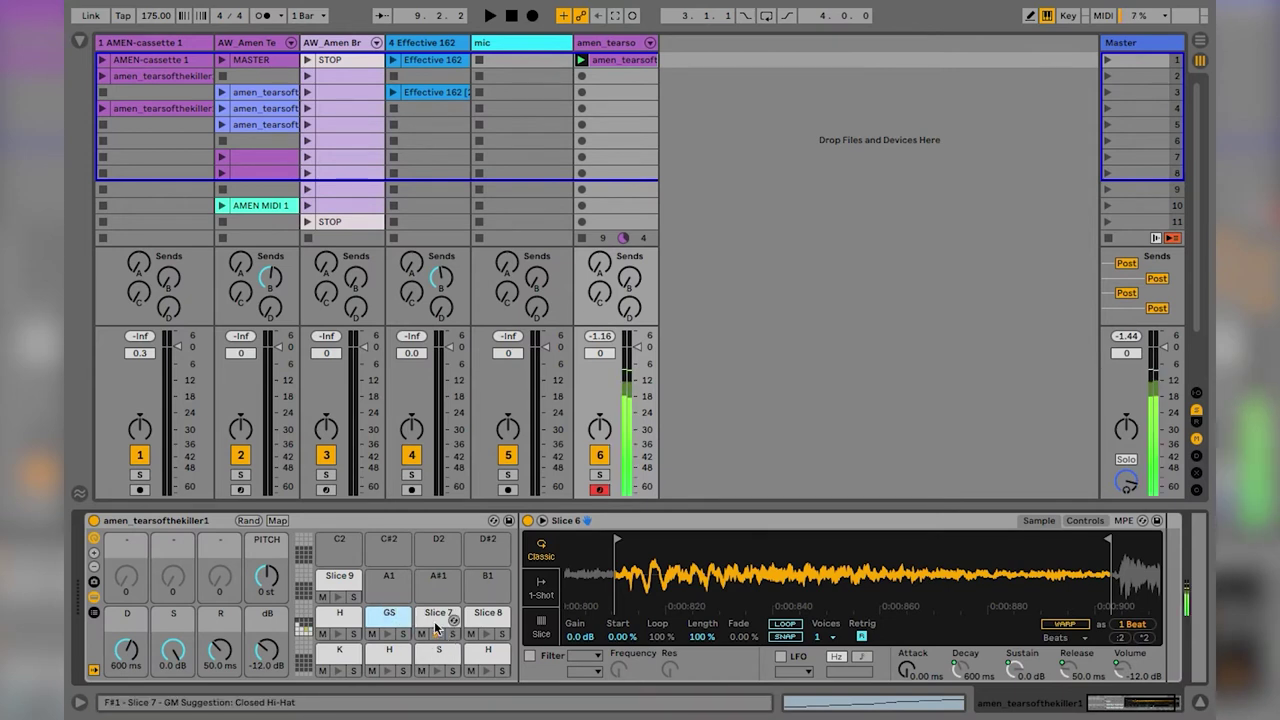
left_click(483, 627)
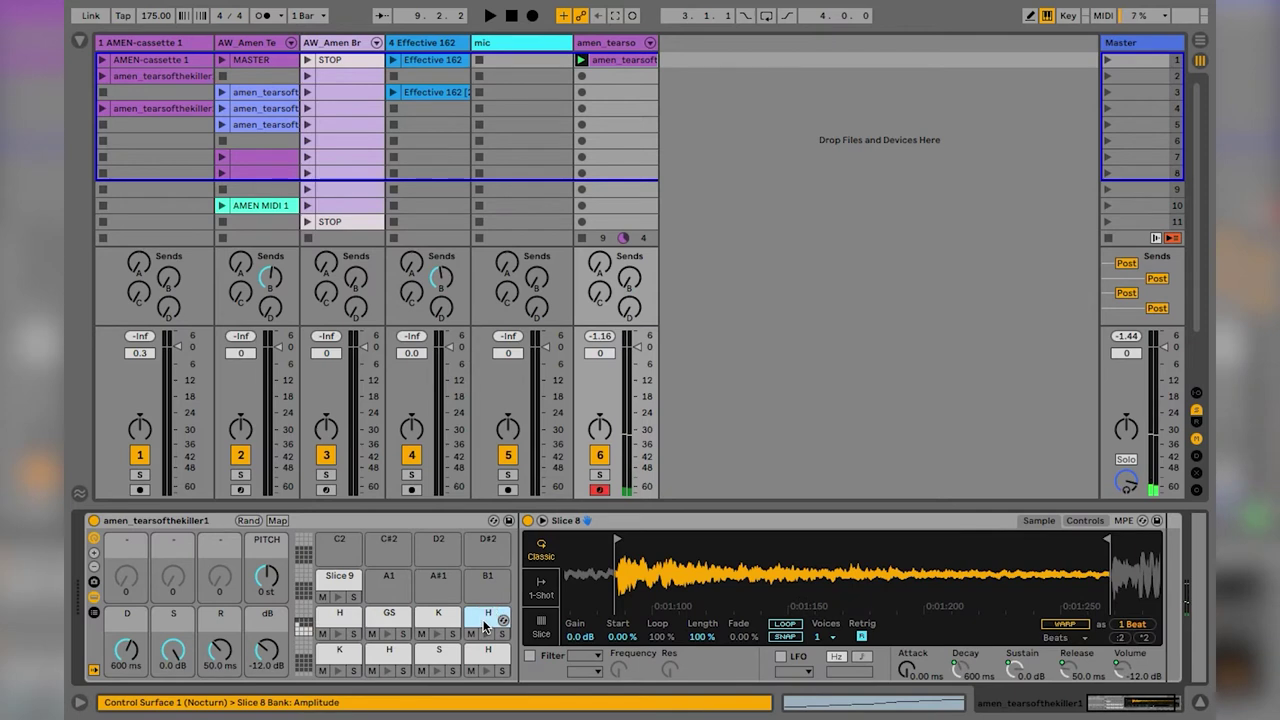
left_click(338, 607)
left_click(337, 590)
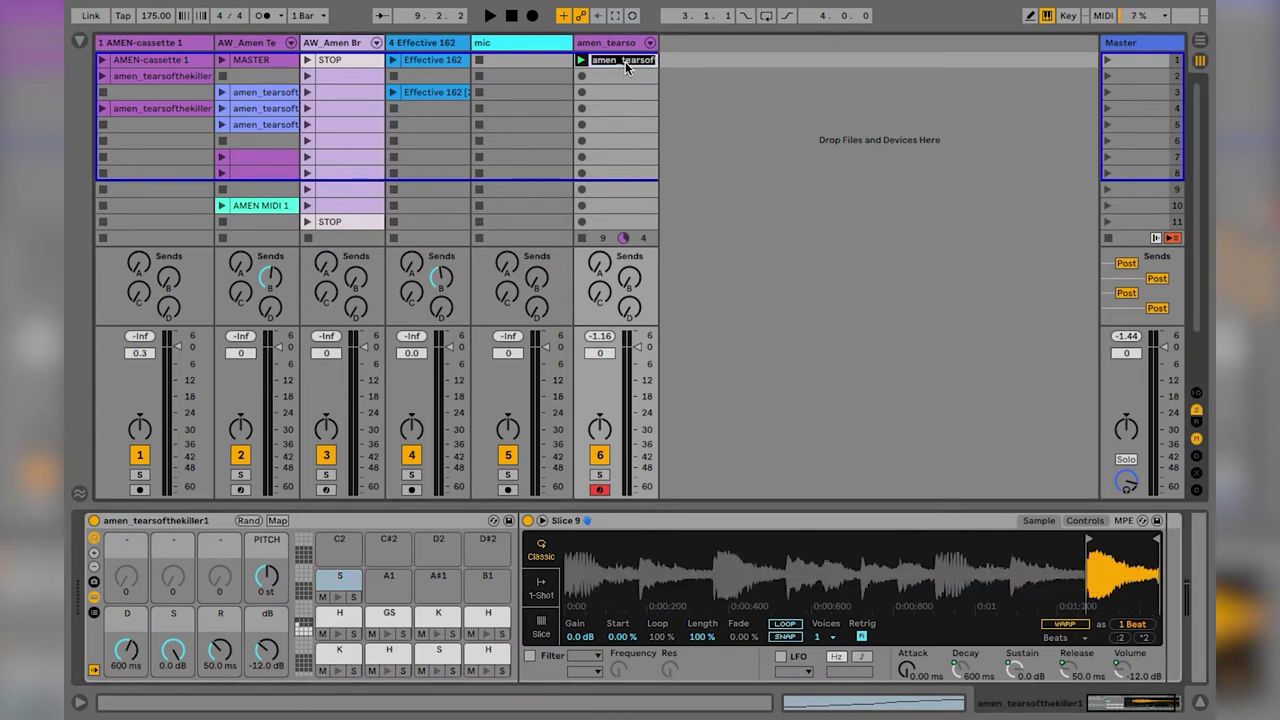
Rename the sliced MIDI clip MASTER and its track AW_Amen TOAK Break Rack TY.
type("ASTER")
left_click(622, 46)
key("ctrl+r")
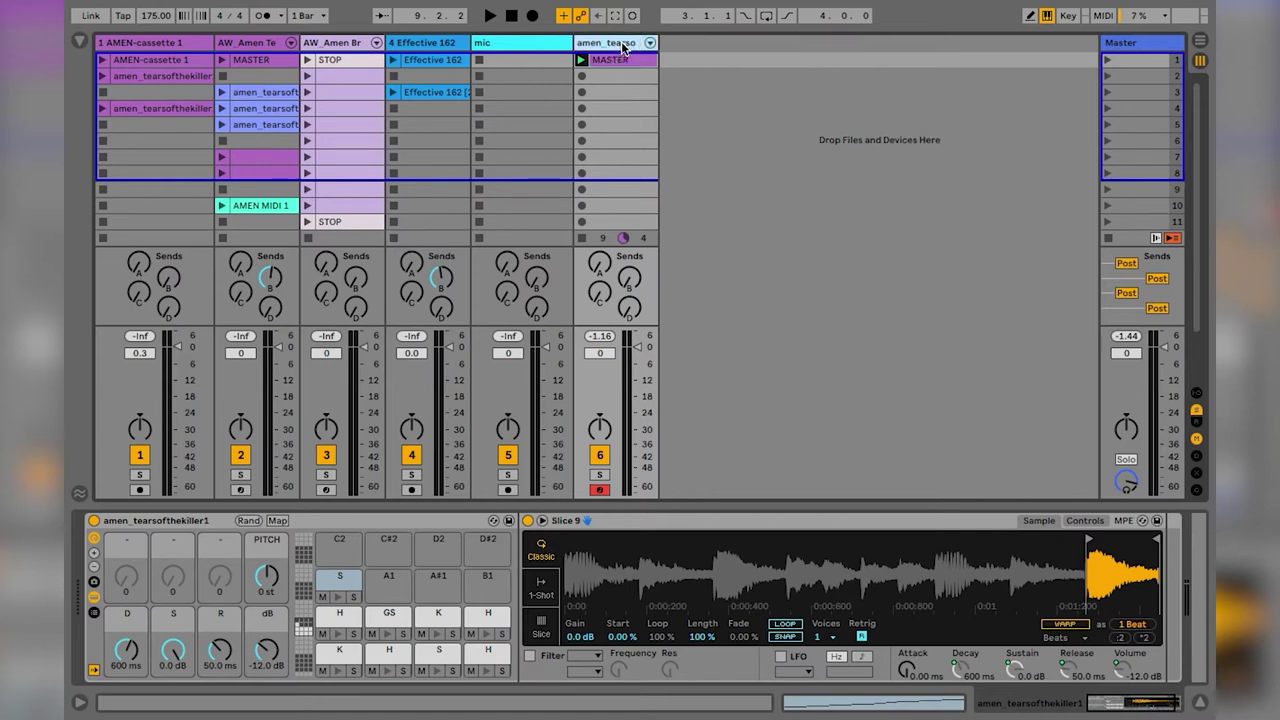
type("A")
key("Return")
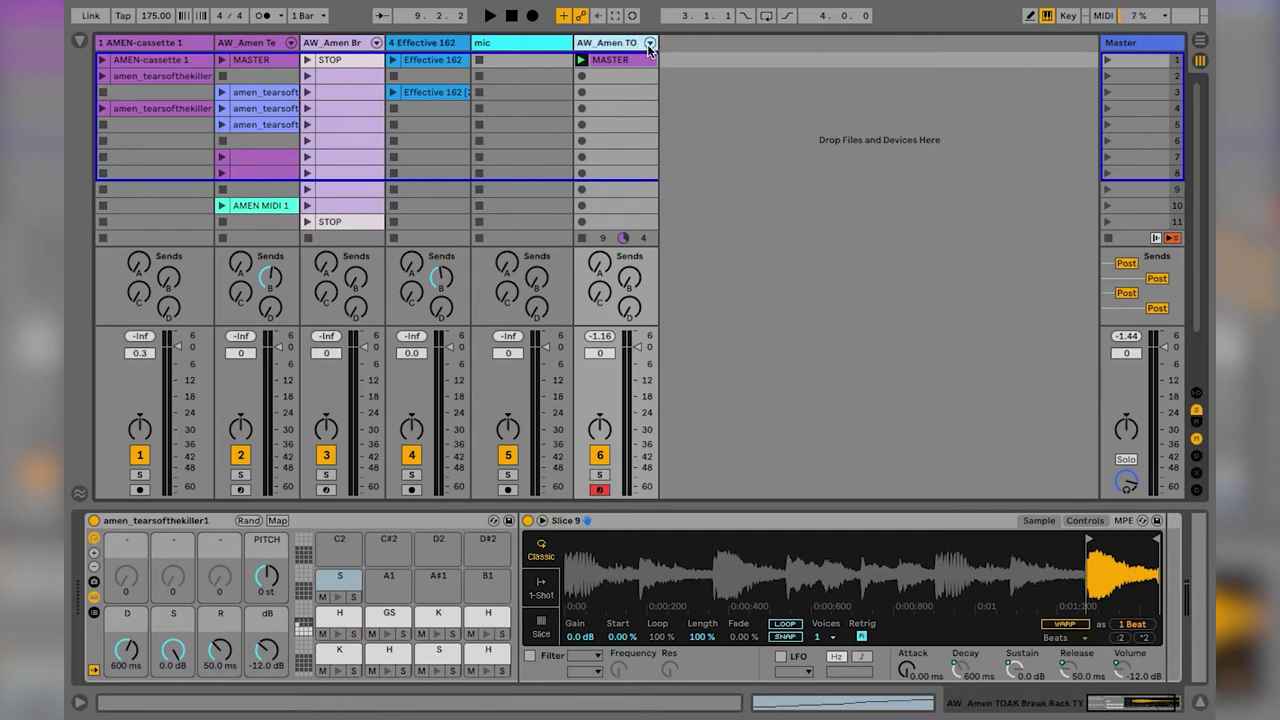
Copy the MASTER clip to scene 3 of the same track and clear the copy's name.
left_click(672, 90)
key("ctrl+v")
left_click(605, 93)
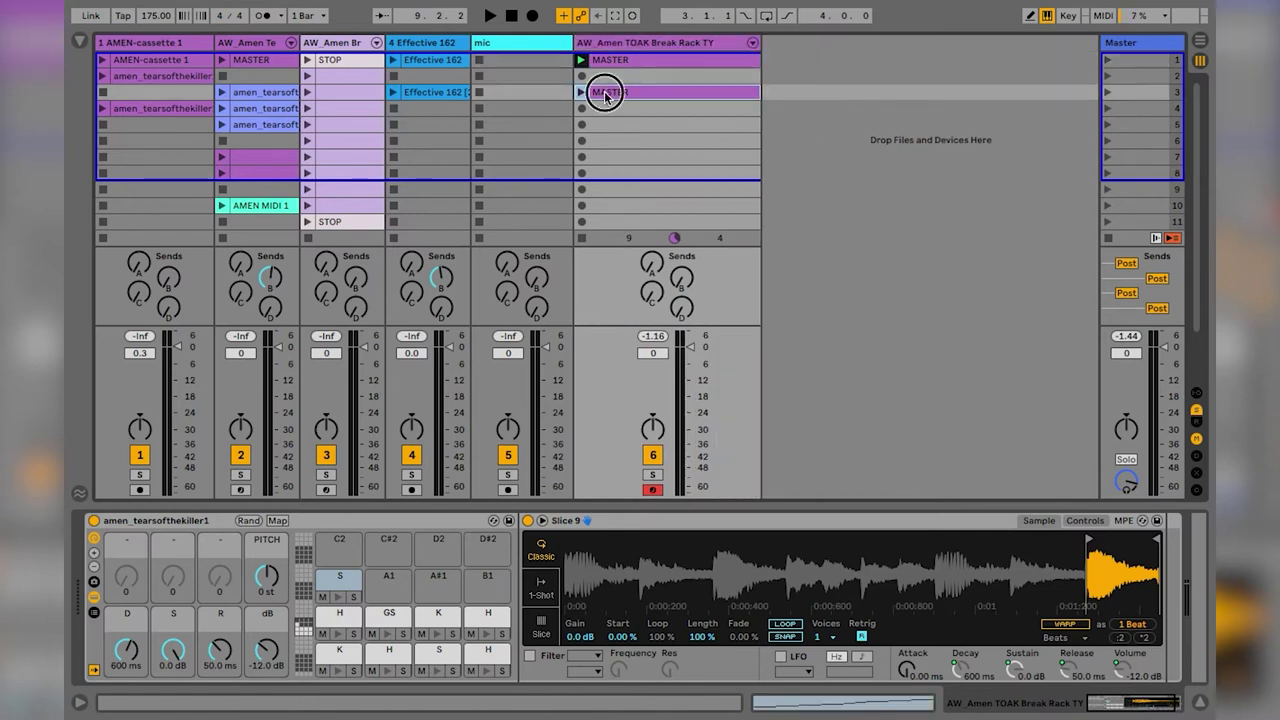
key("ctrl+r")
key("BackSpace")
key("Return")
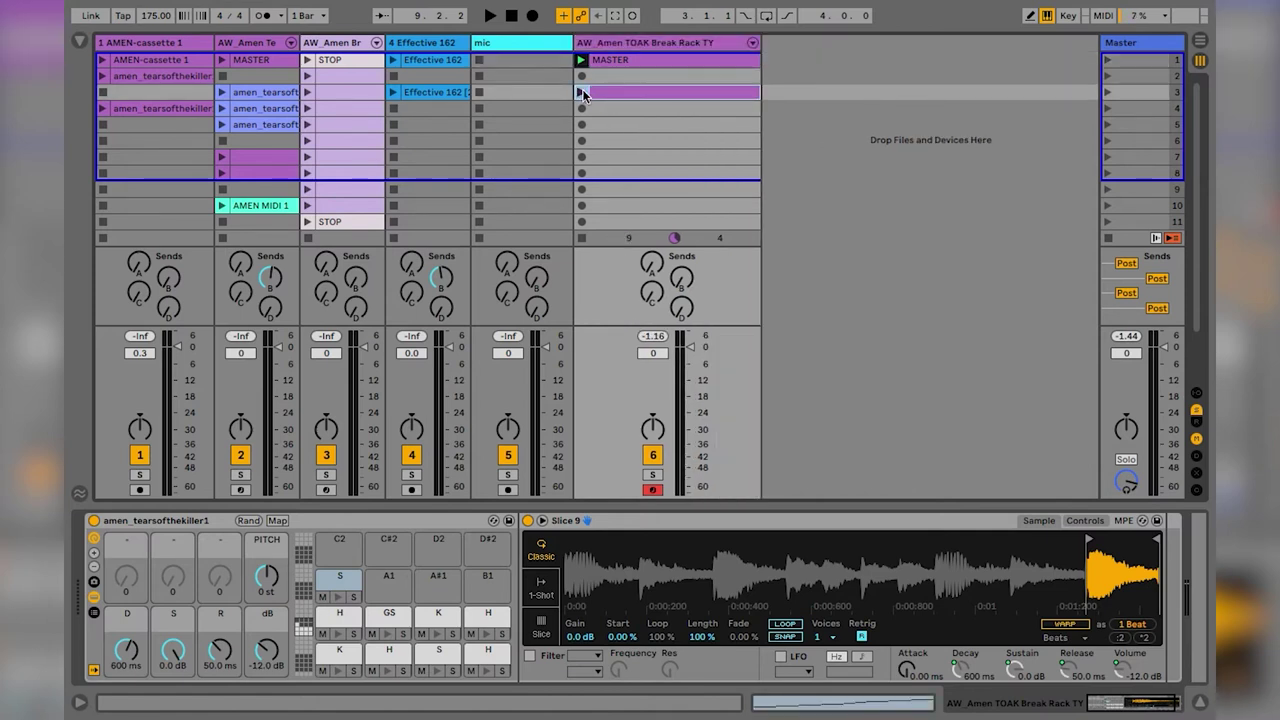
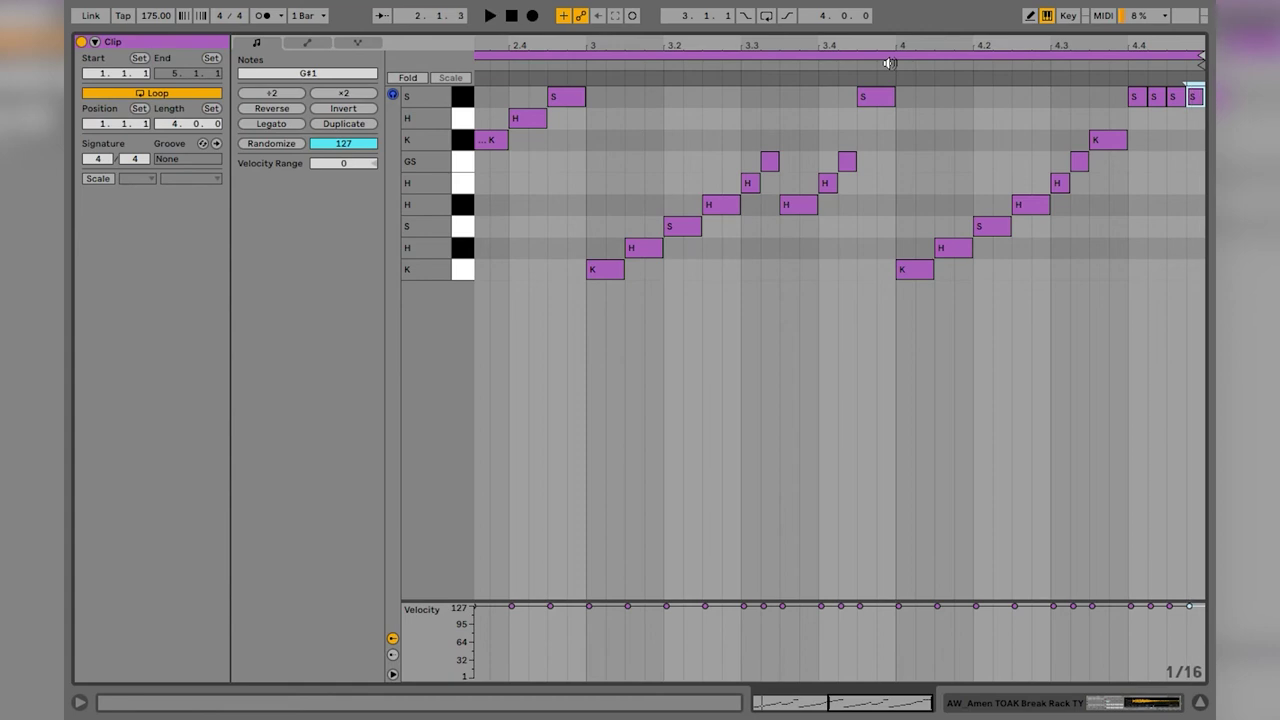
Place a copy of the scene 3 clip in scene 4 and open its notes at bar 1.
key("Tab")
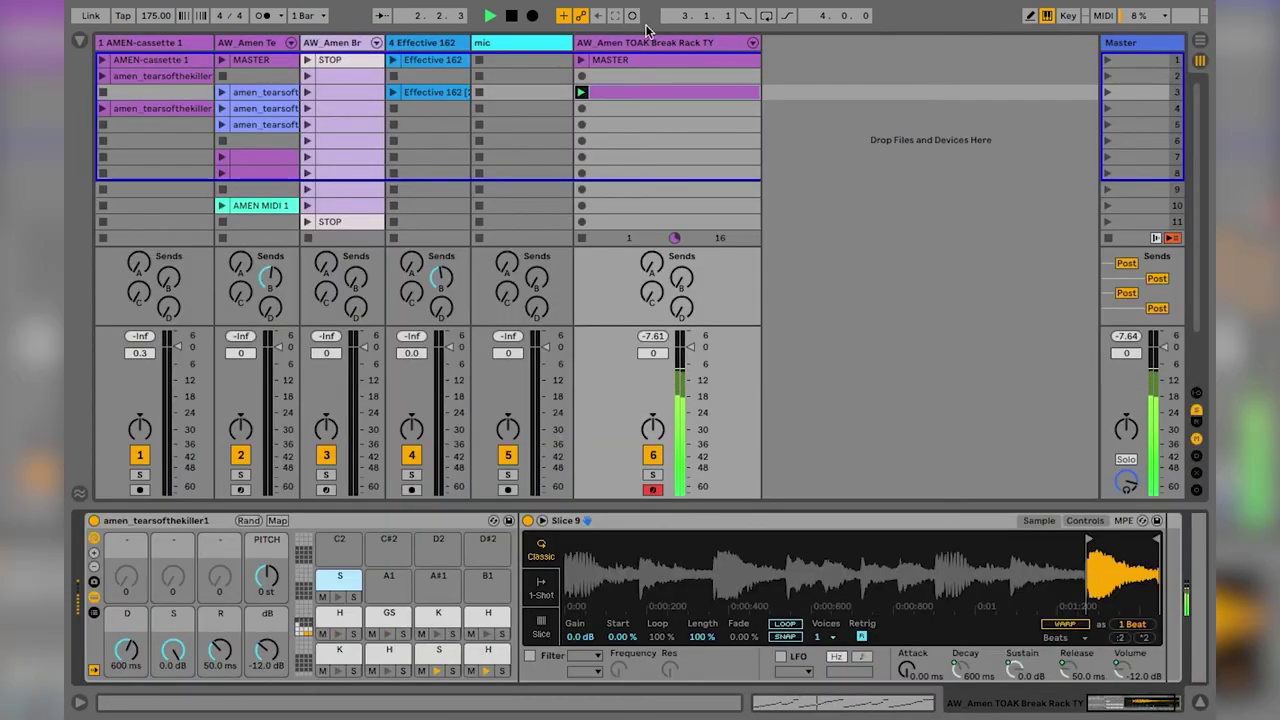
left_click(581, 108)
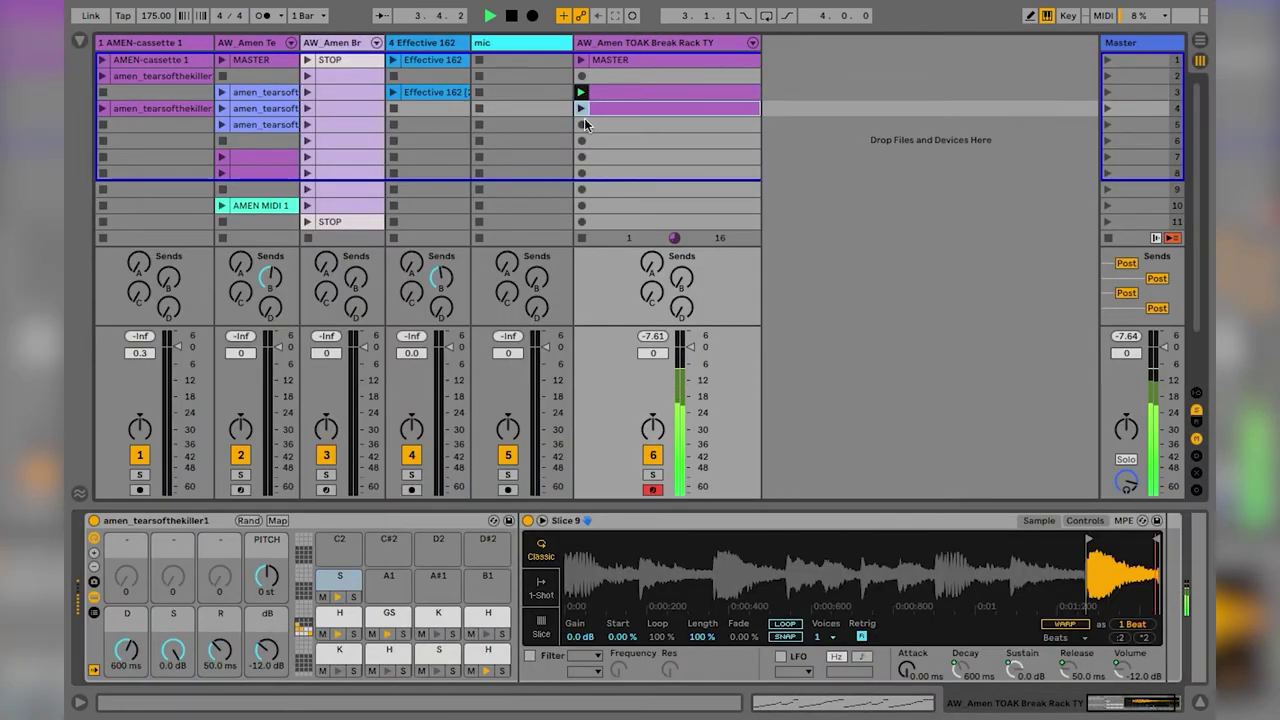
key("Tab")
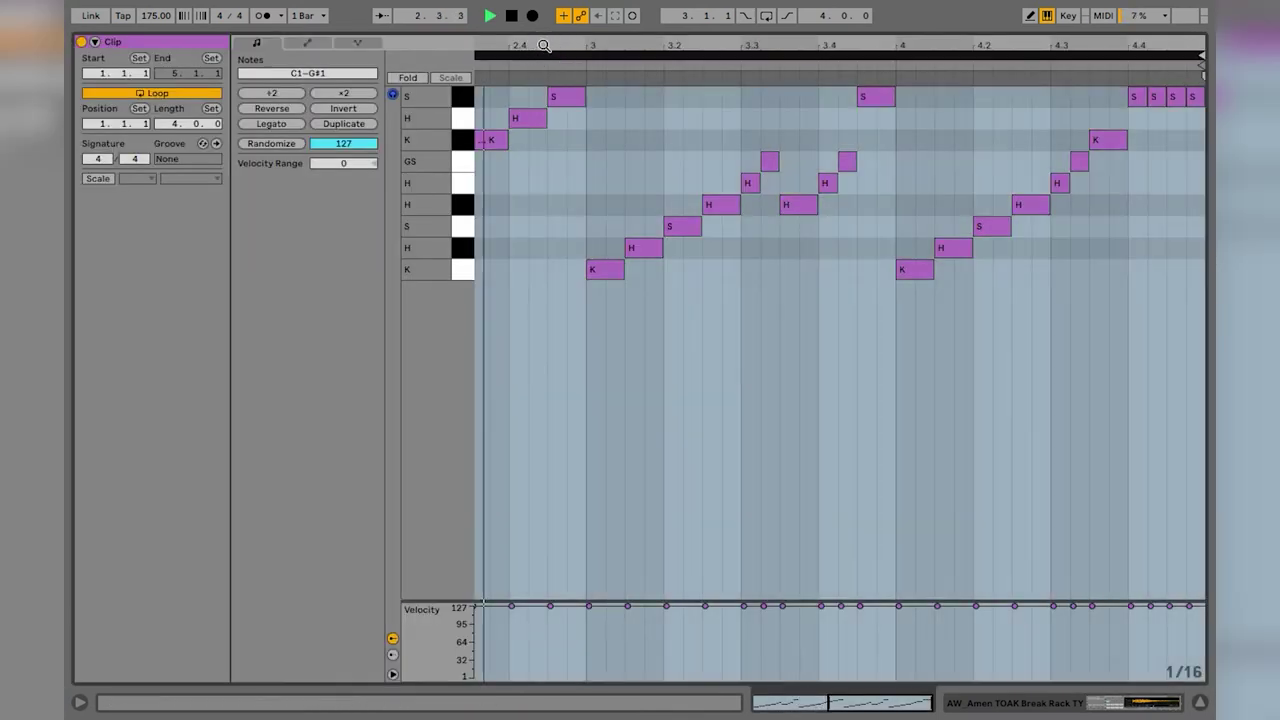
double_click(544, 45)
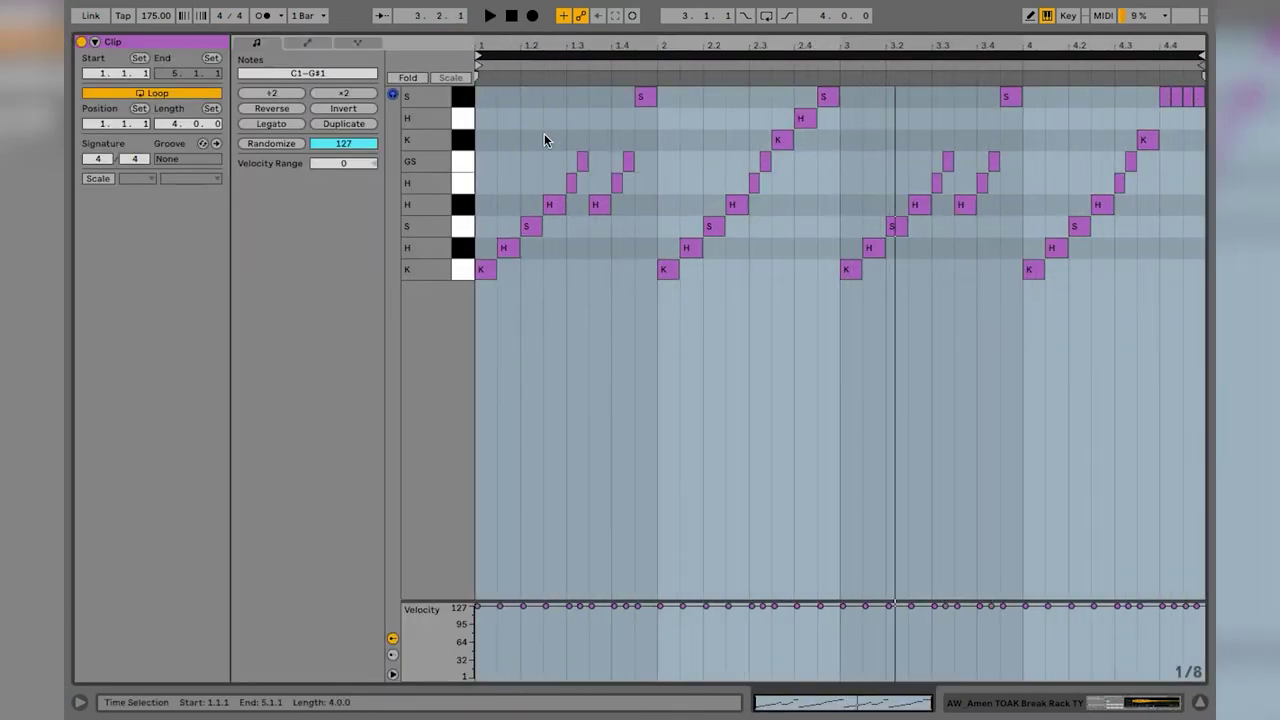
left_click_drag(490, 45, 490, 80)
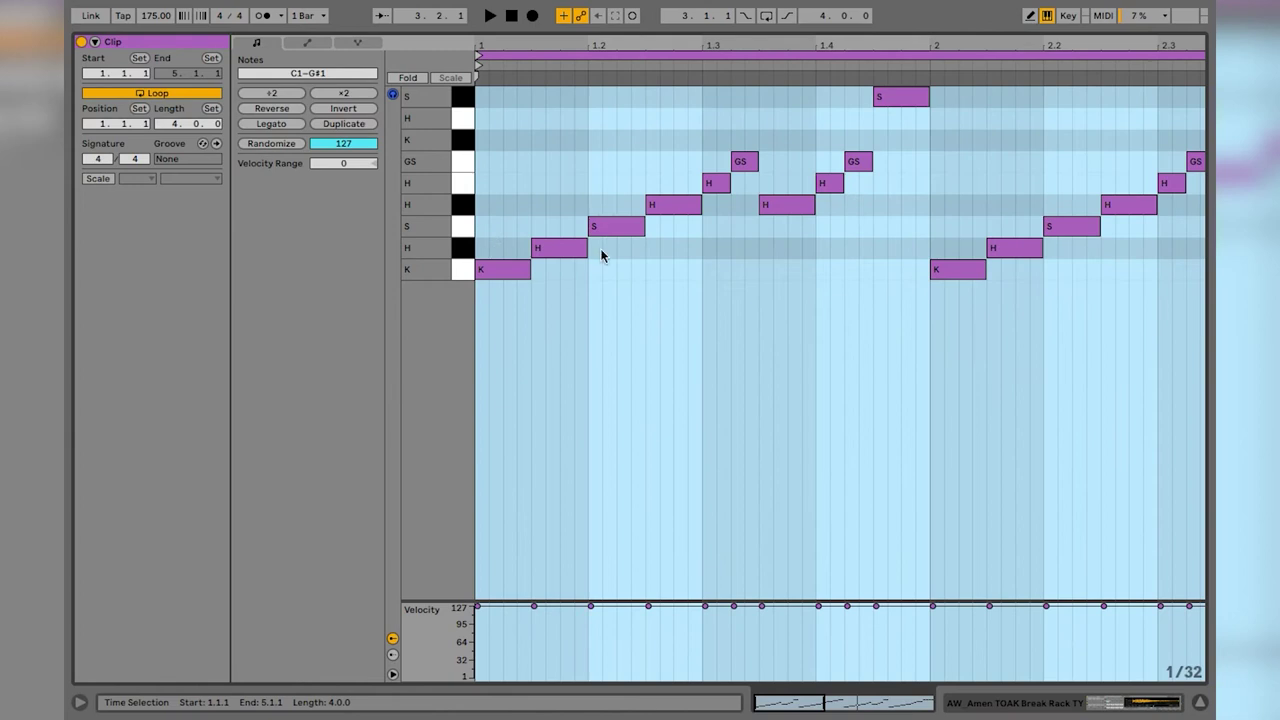
Move the snare note at 1.2.1 down to the C1 kick row.
left_click(600, 248)
left_click(607, 231)
key("Down")
key("Down")
key("ctrl+d")
key("ctrl+z")
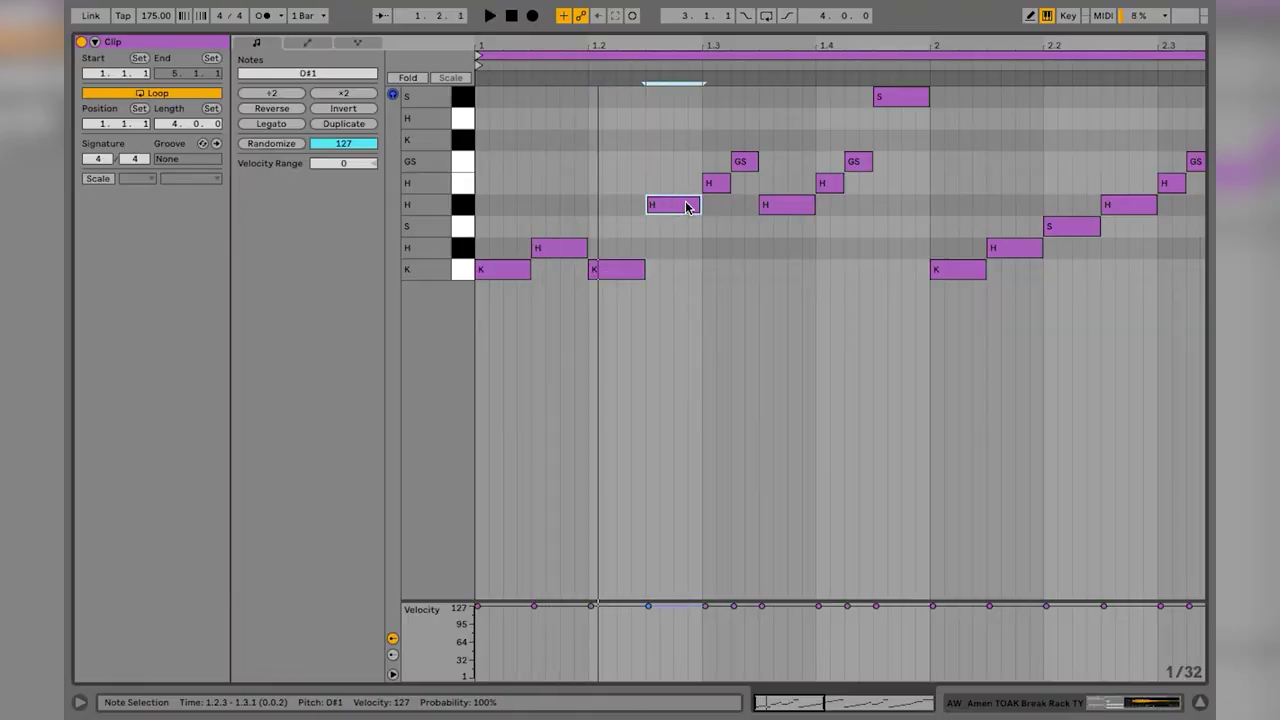
Audition other slices for the hat note at 1.2.3 and move it down to the C#1 hat row.
key("Up")
key("Up")
key("Up")
key("Down")
key("Down")
key("Down")
key("Down")
key("Down")
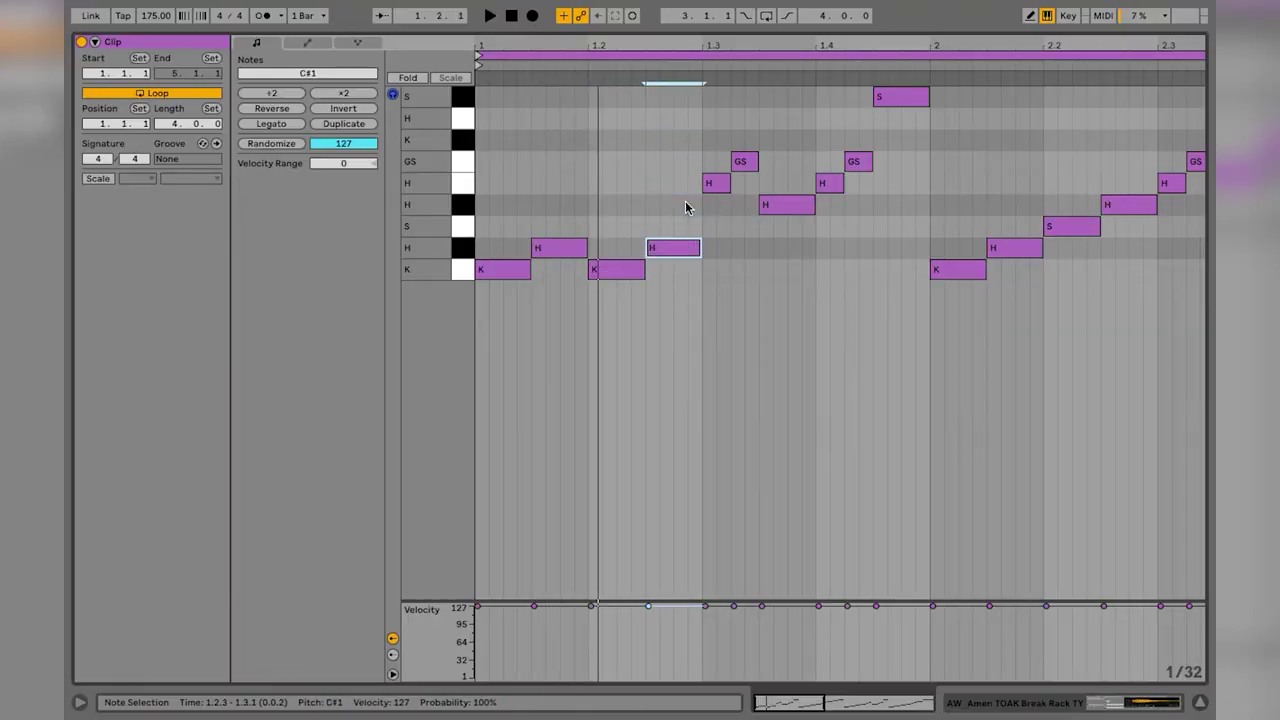
key("Up")
key("space")
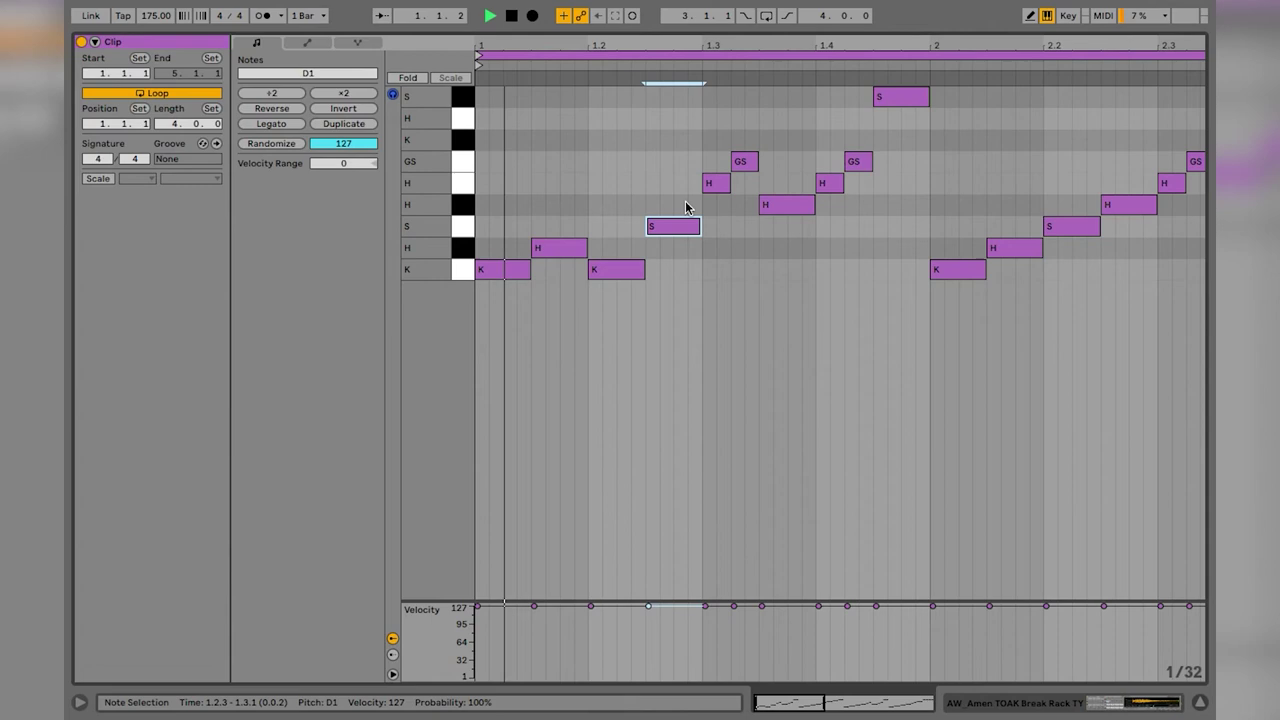
key("Up")
key("space")
key("Down")
key("Down")
Duplicate the 1.2.3 hat to 1.3.1 on the D1 snare row, delete the overlapping H and GS notes, and audition the pattern.
key("ctrl+d")
key("Up")
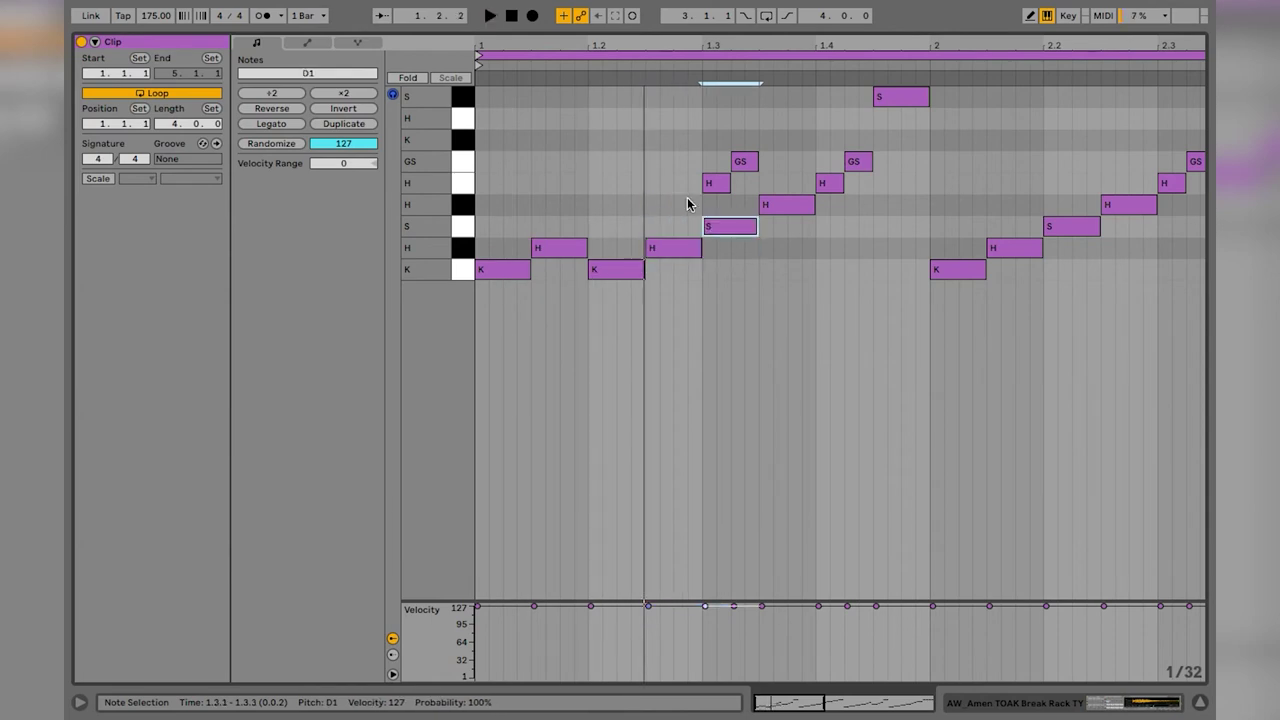
double_click(710, 184)
key("space")
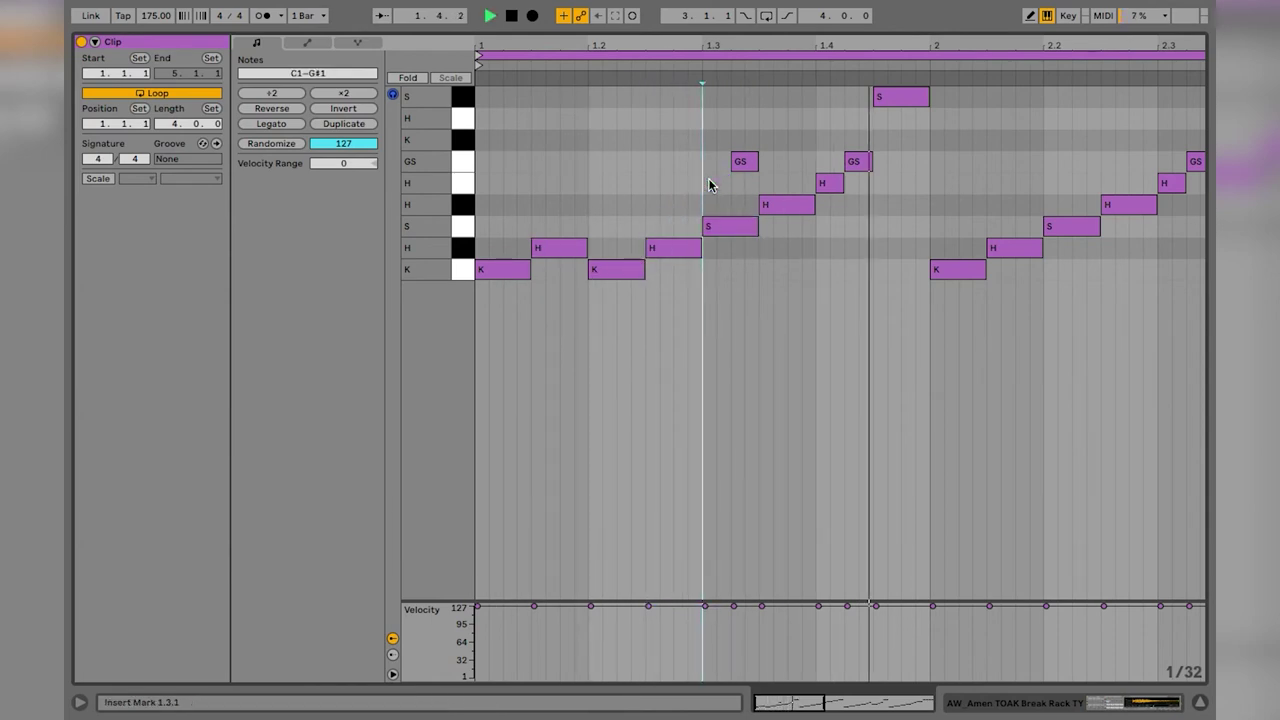
double_click(740, 165)
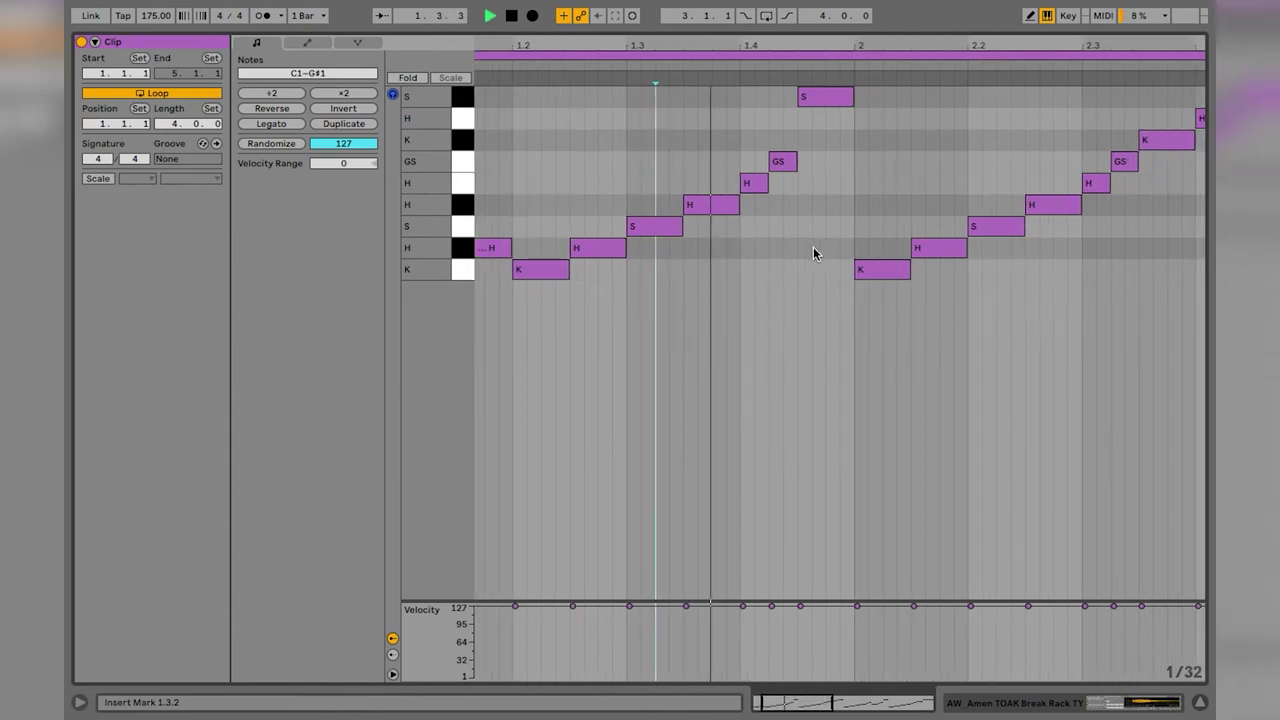
key("space")
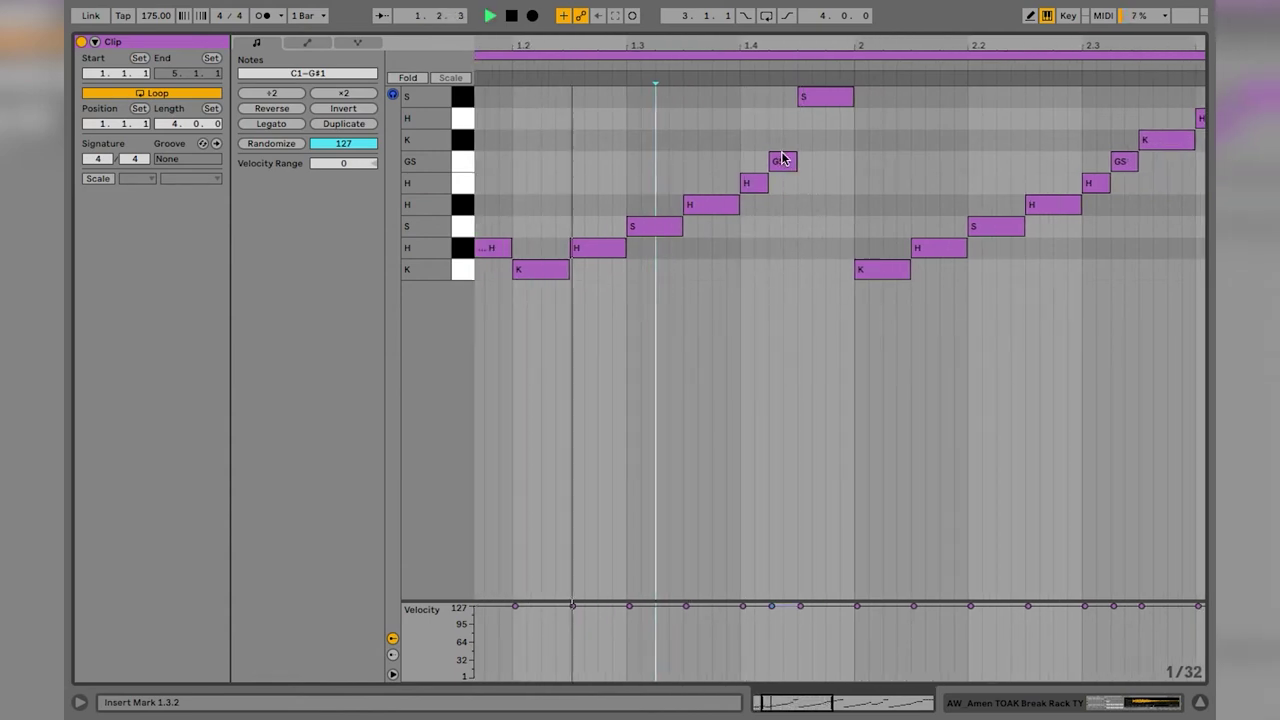
key("space")
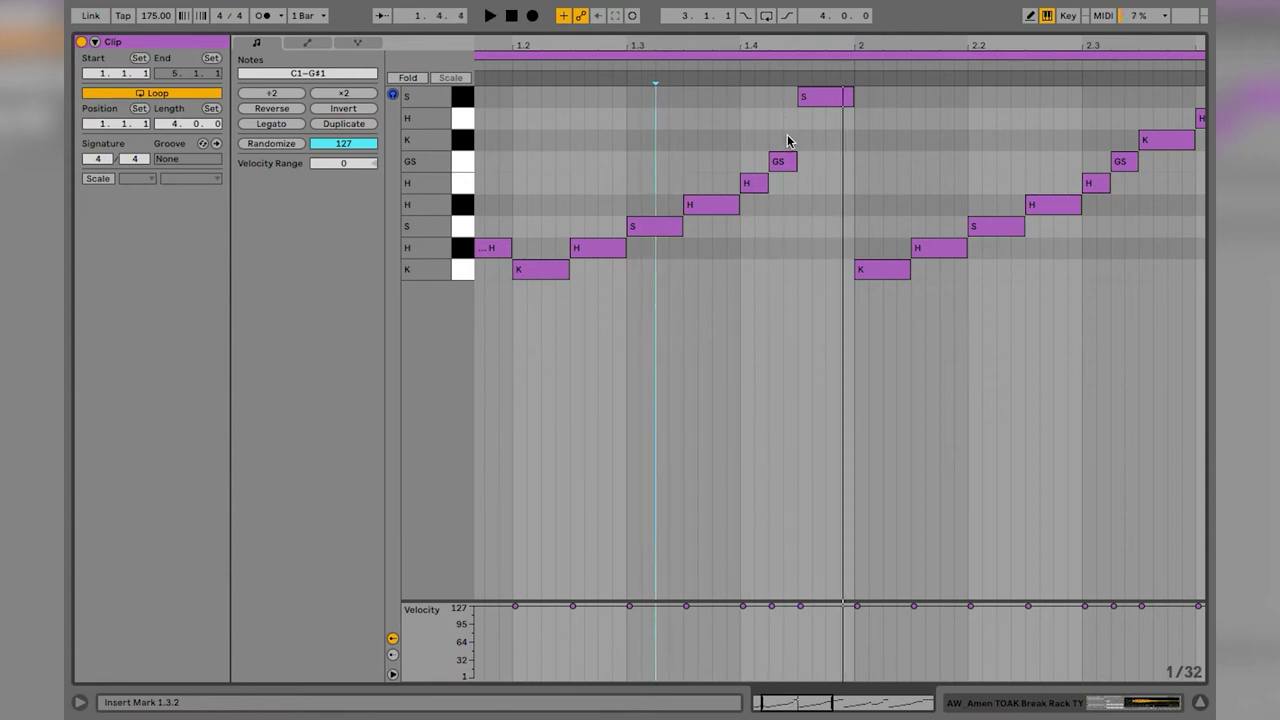
Duplicate the S, H, H and GS notes from 1.3.1 through 1.4.2 to the start of bar 2.
left_click_drag(787, 134, 657, 243)
key("ctrl+d")
key("Right")
key("Right")
key("Right")
key("Right")
Delete the original K, H and S notes overlapping the copies at the start of bar 2, and play the clip.
double_click(874, 269)
left_click(900, 262)
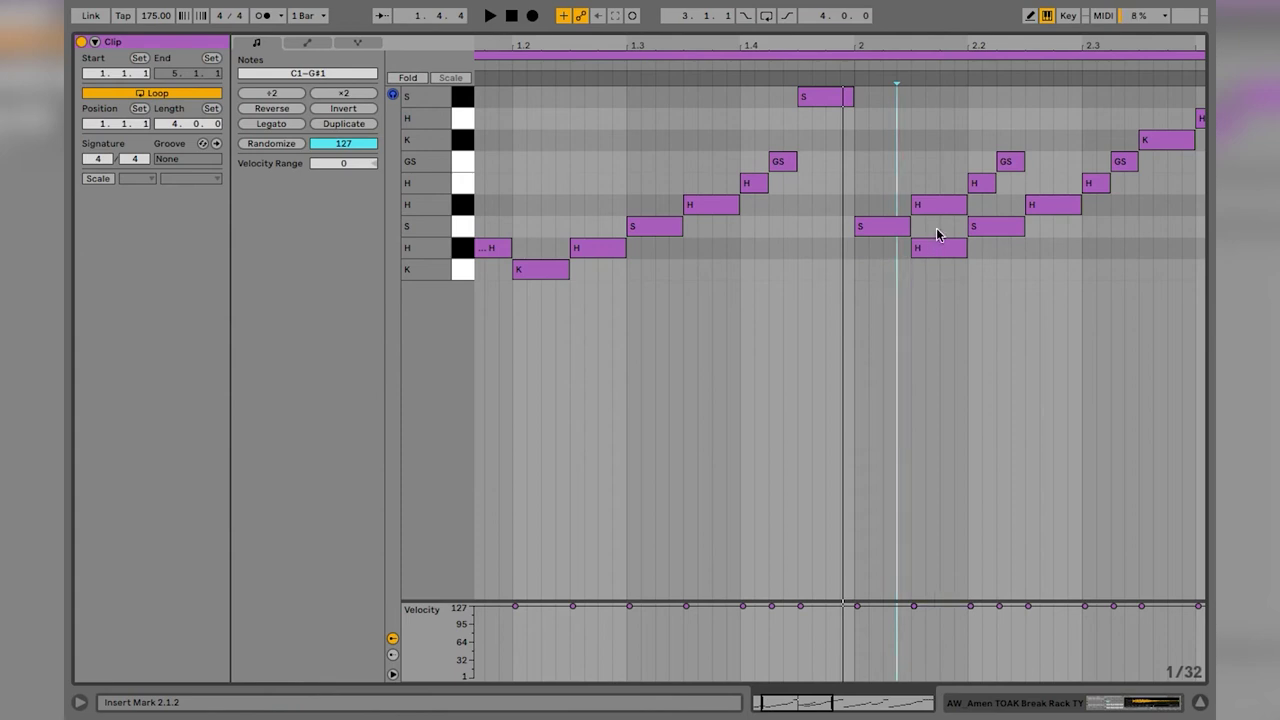
double_click(939, 246)
double_click(982, 228)
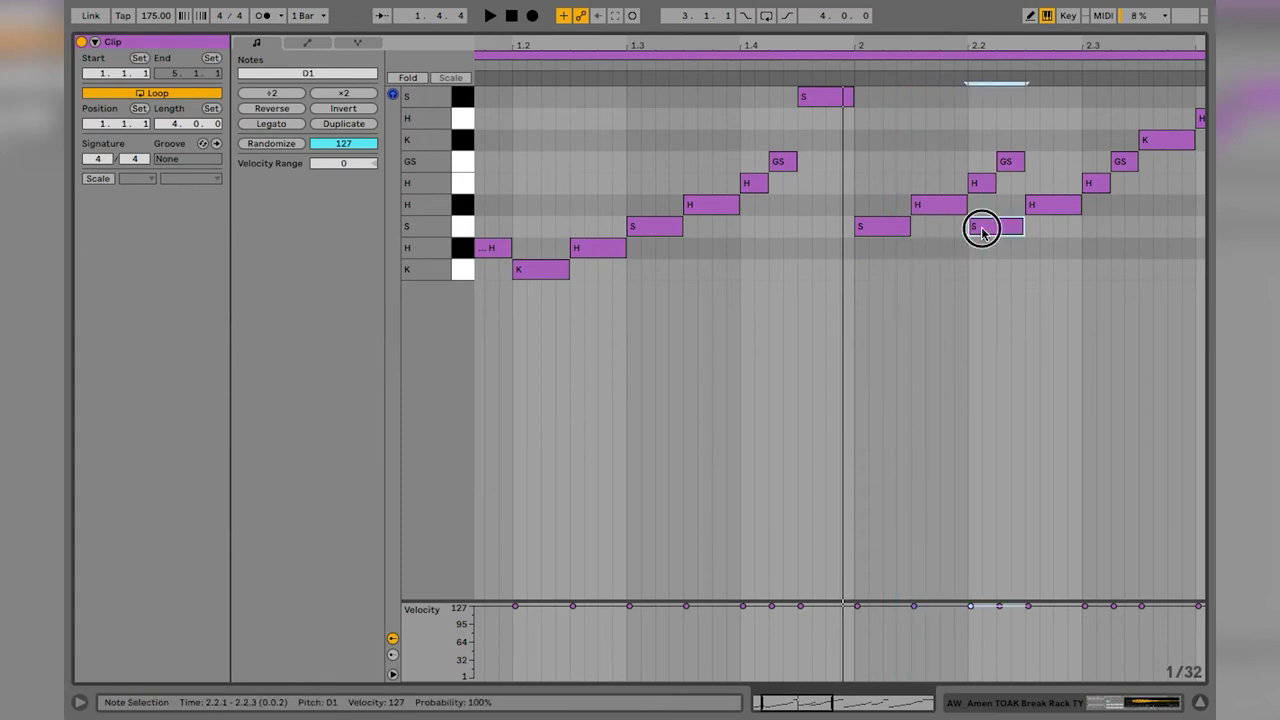
key("space")
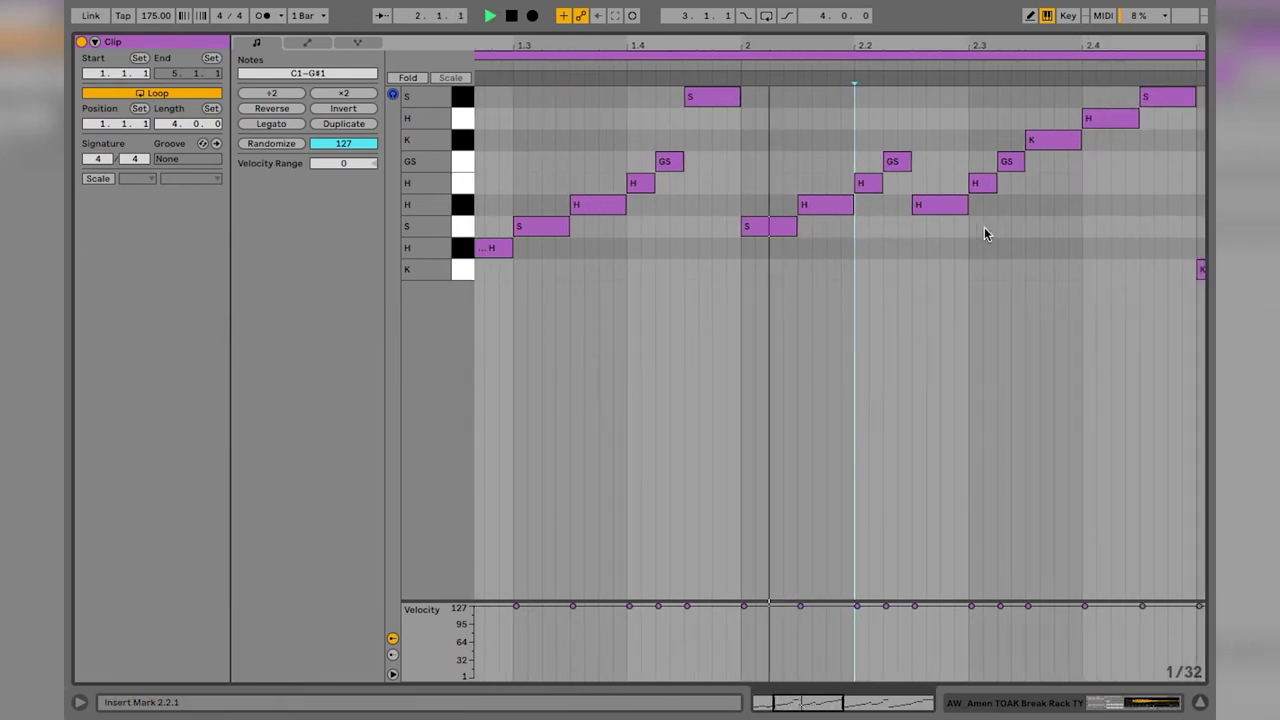
key("space")
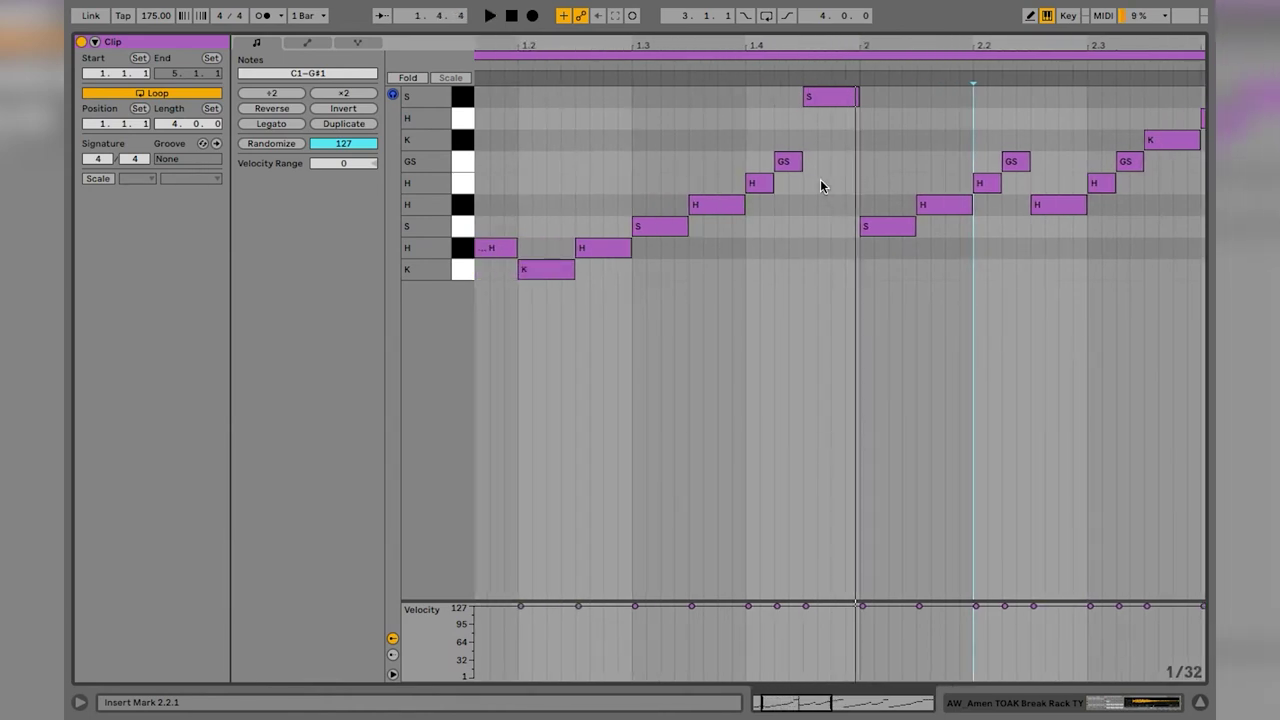
Delete the snare at 2.1.1, shift the following H, H and GS notes back to start there, and play the result.
left_click(889, 230)
key("Delete")
left_click_drag(1031, 138, 891, 223)
key("Left")
key("Left")
left_click(889, 226)
key("space")
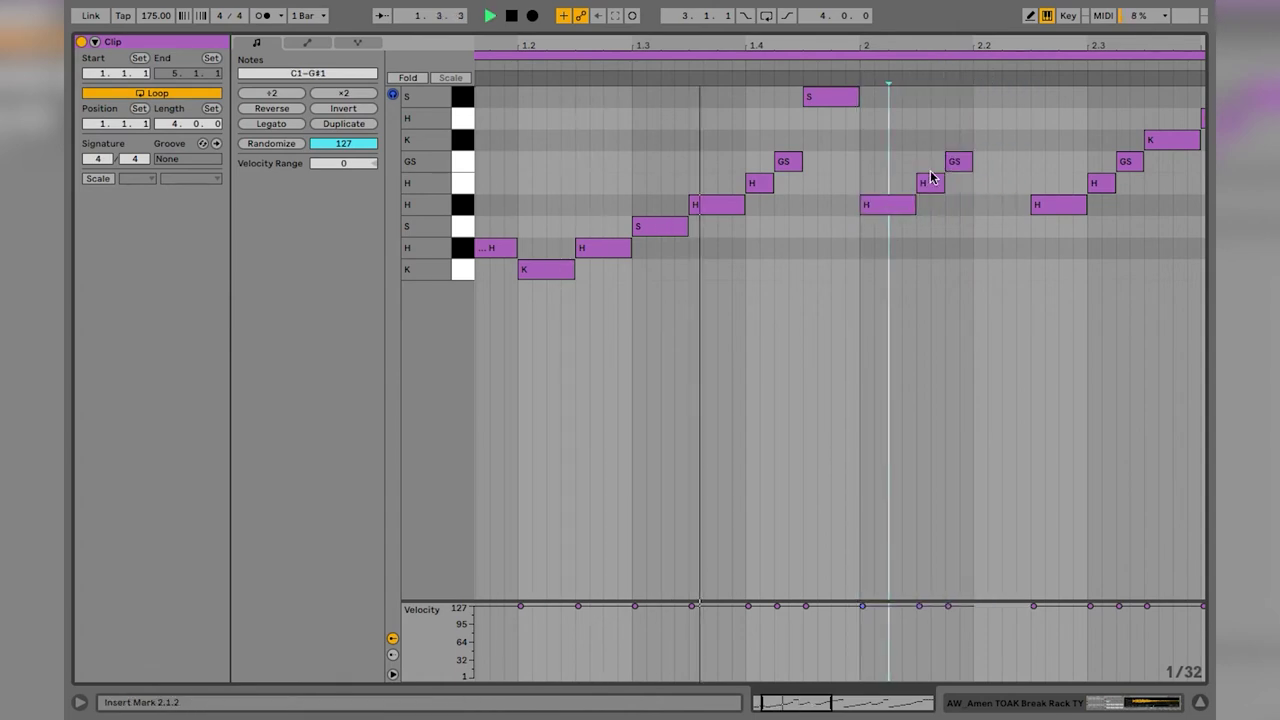
Duplicate the short H and GS notes at 2.1.3 to 2.2.1, filling the gap in bar 2.
left_click_drag(957, 123, 932, 200)
key("ctrl+d")
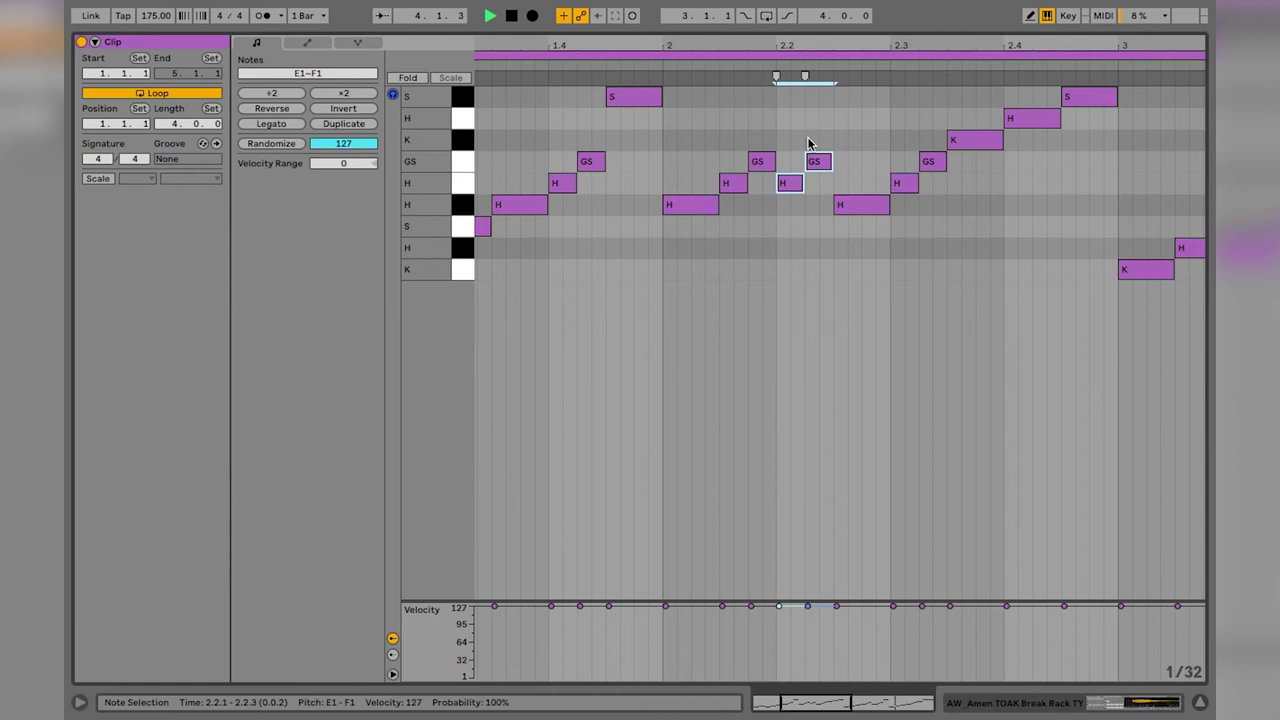
left_click_drag(801, 55, 801, 40)
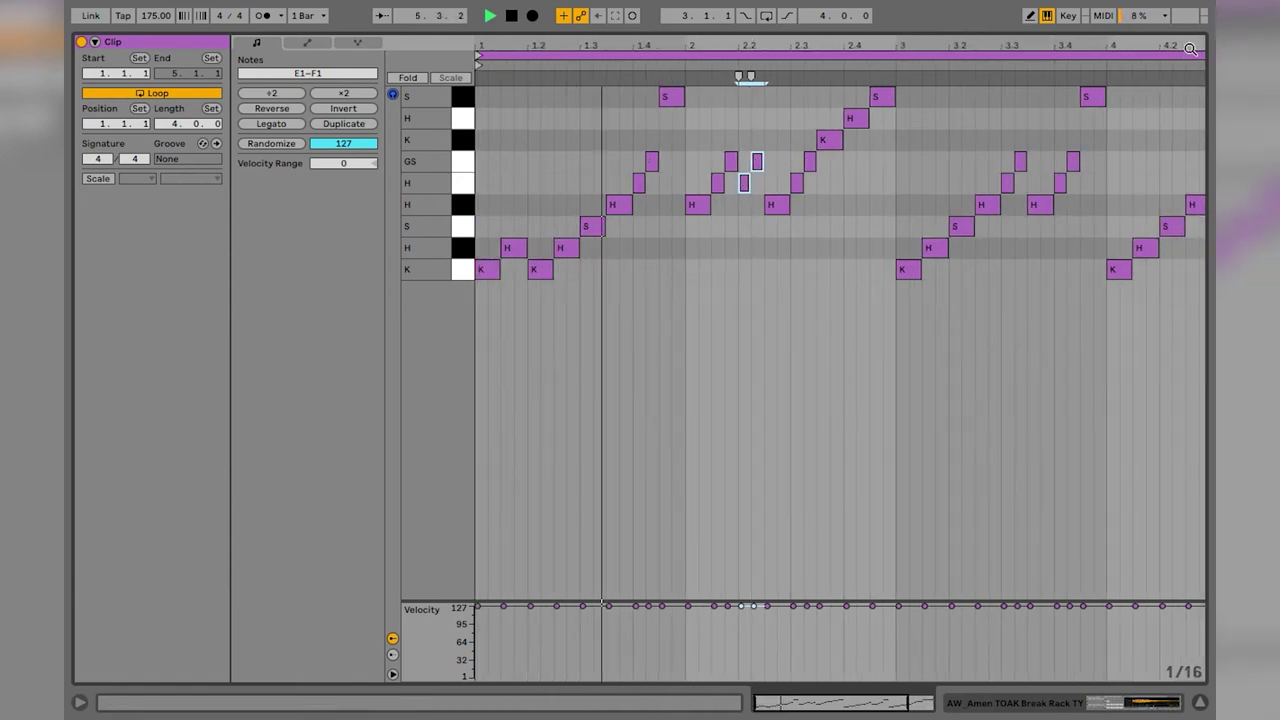
Crop the clip to its first two bars and duplicate them to make a four-bar loop.
left_click(778, 94)
left_click_drag(778, 94, 837, 94)
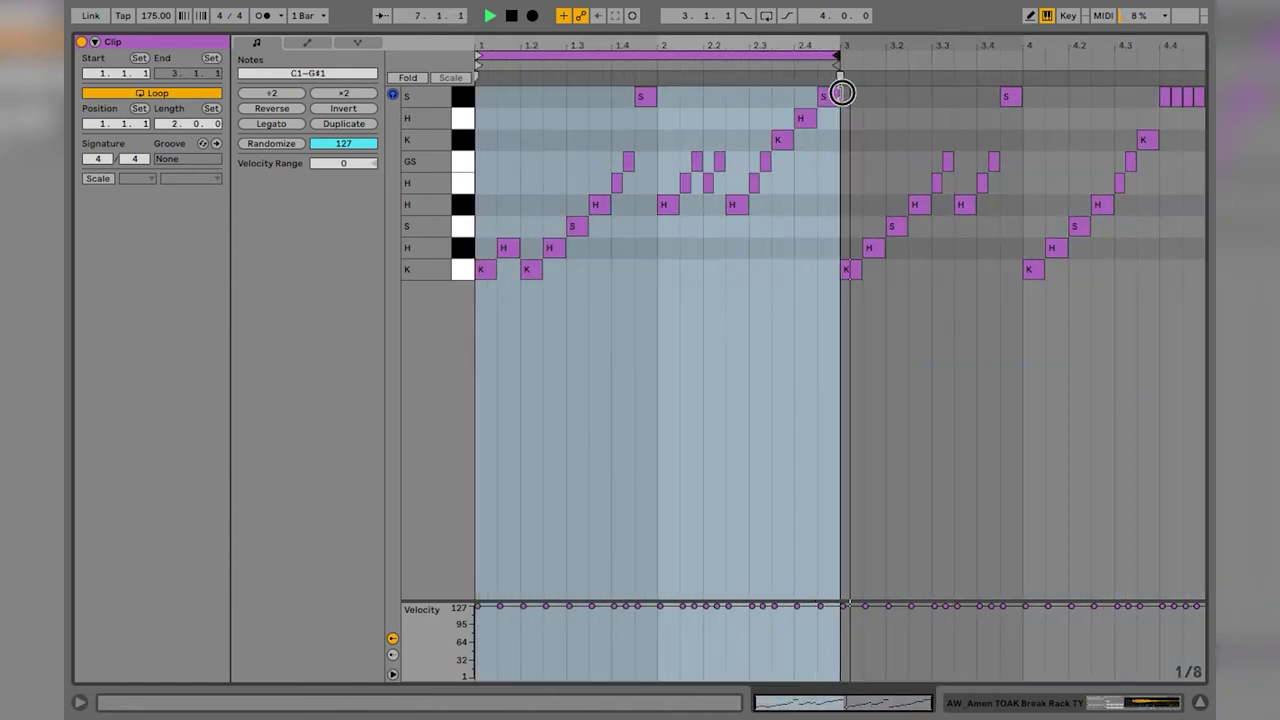
right_click(708, 314)
left_click(734, 386)
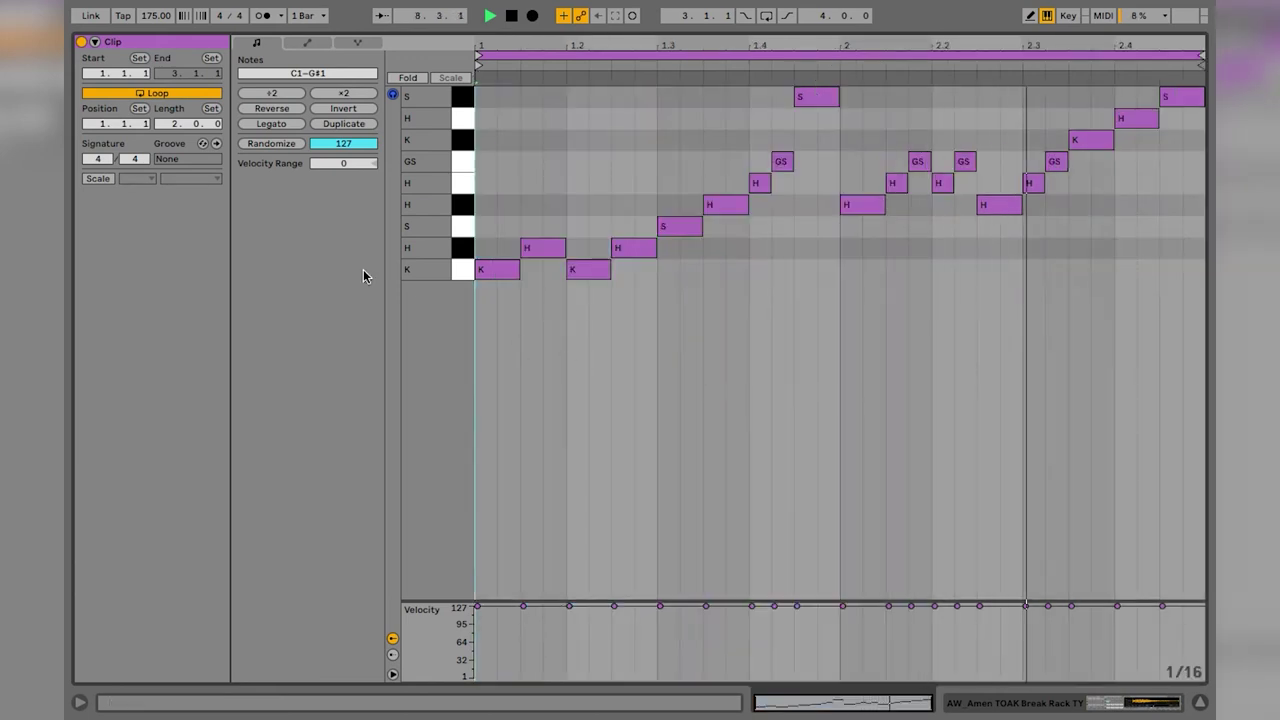
left_click(343, 123)
left_click(749, 306)
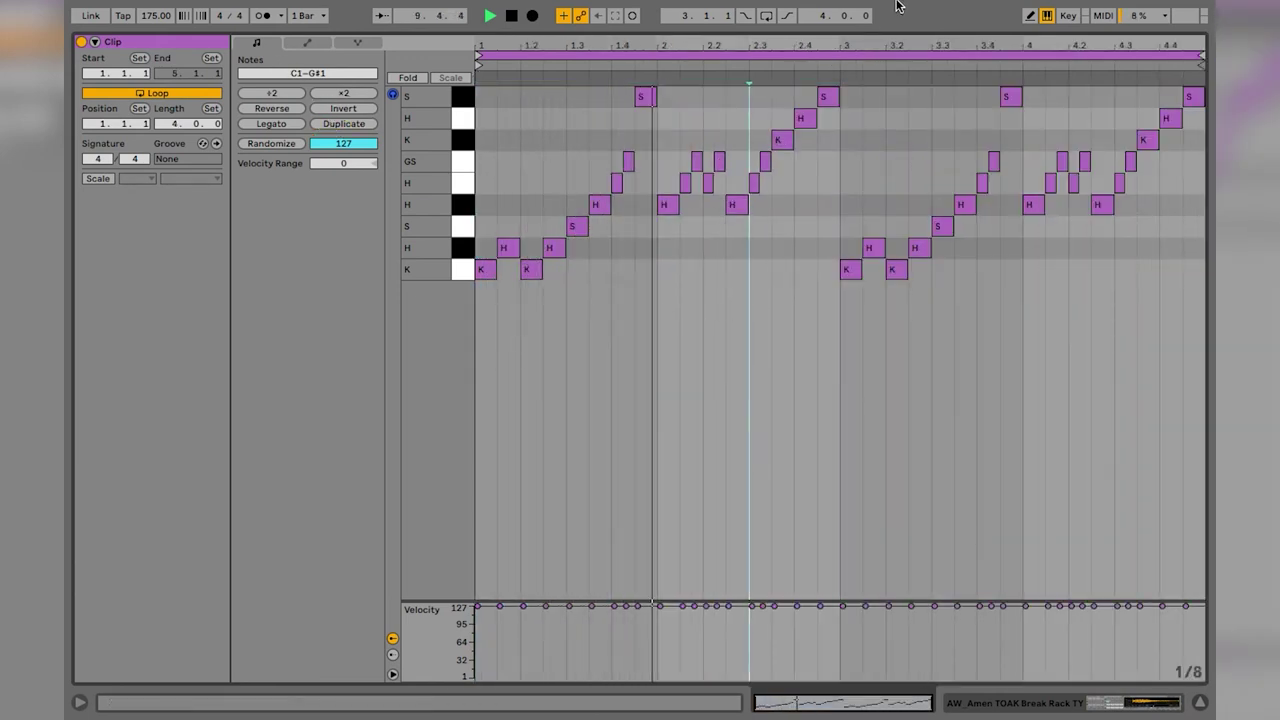
Replace the K, H and S notes from 3.2.1 with an ascending S, H, short H and GS sequence, and play the clip.
key("plus")
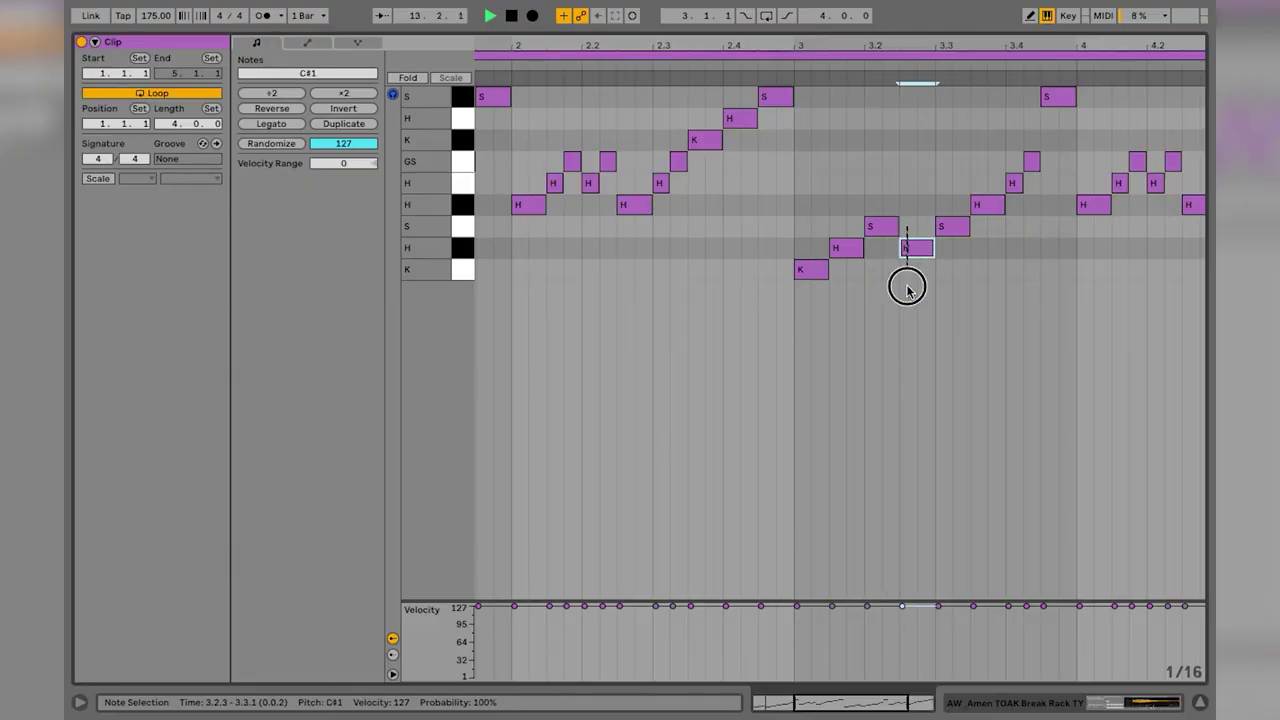
key("Up")
key("Up")
key("ctrl+v")
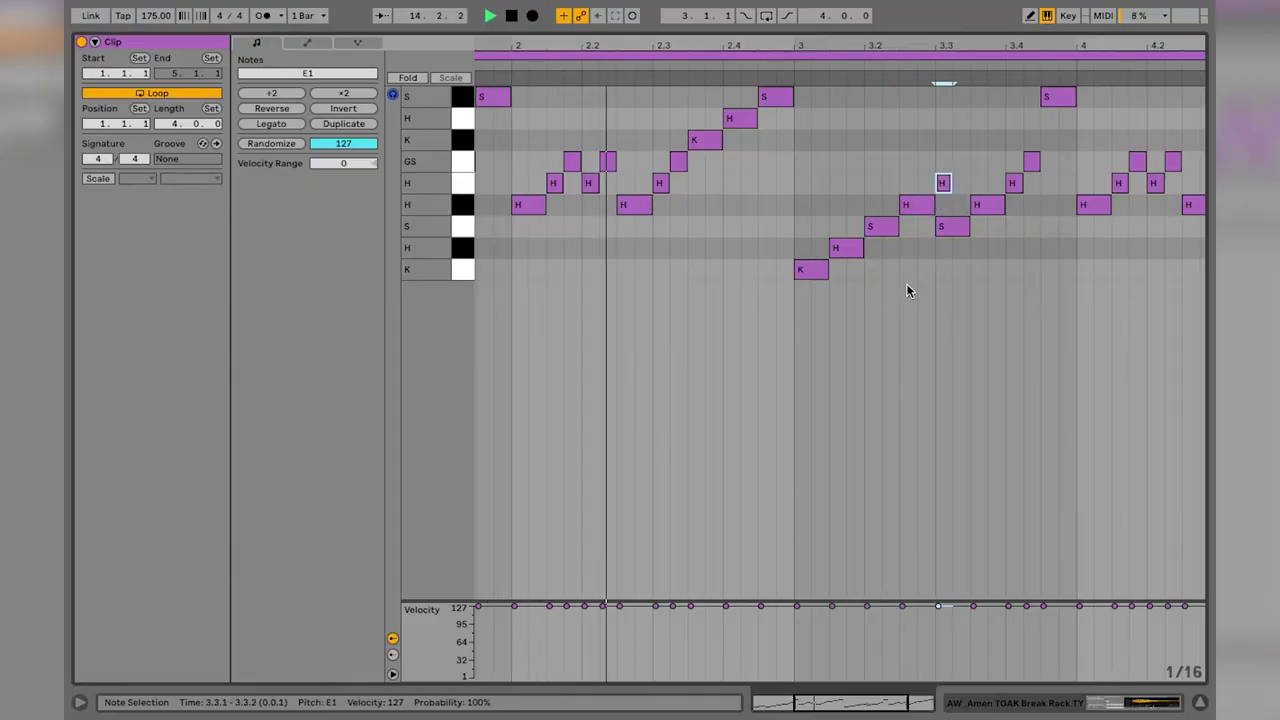
left_click(944, 227)
key("Delete")
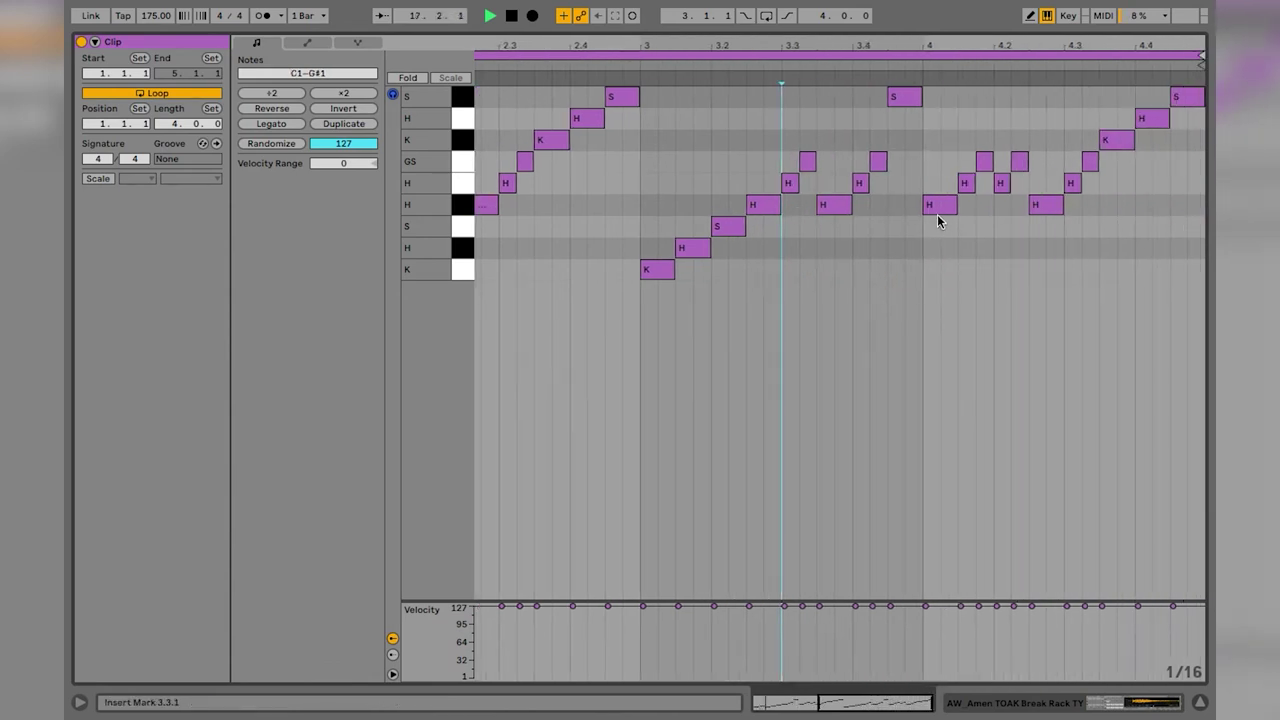
left_click(937, 211)
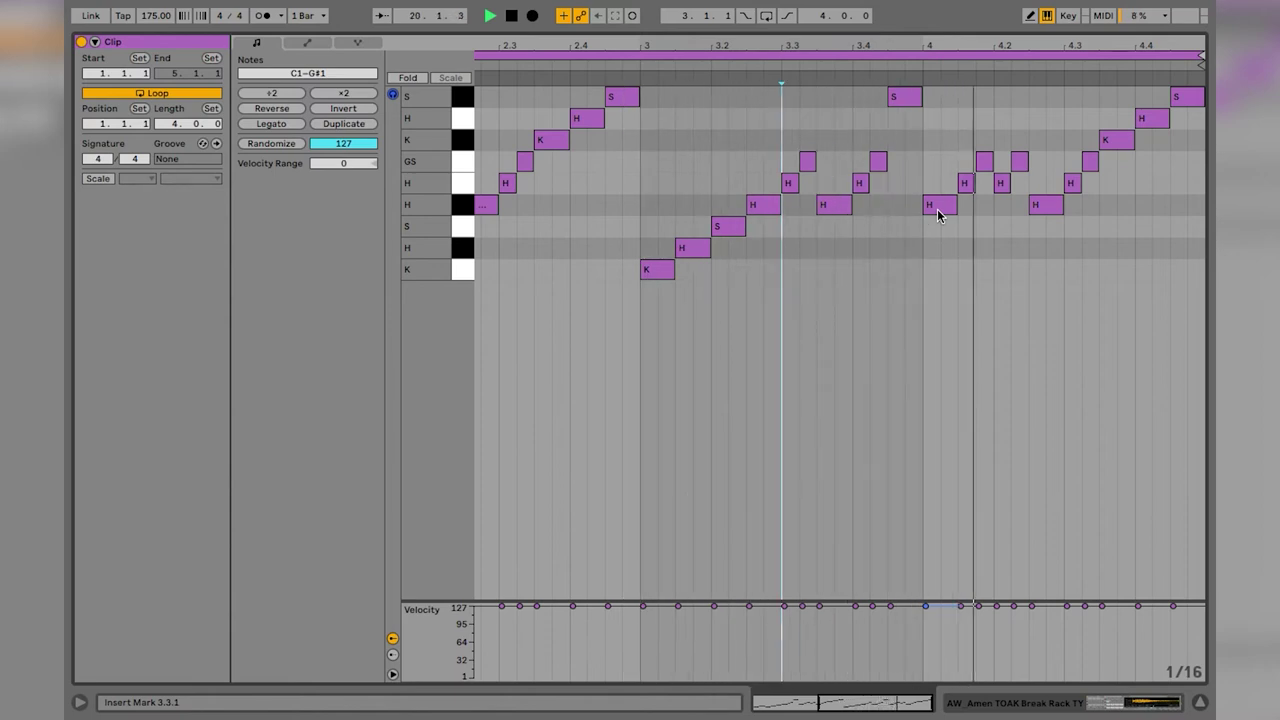
Raise the short H and GS notes at 4.2.1 and 4.2.2 by two semitones, lengthen them, and delete the H at 4.2.3.
left_click(1014, 222)
left_click(1002, 186)
key("Up")
key("Up")
key("shift+Right")
left_click(1016, 165)
key("Up")
key("Up")
key("Right")
key("shift+Right")
left_click(1063, 204)
key("Delete")
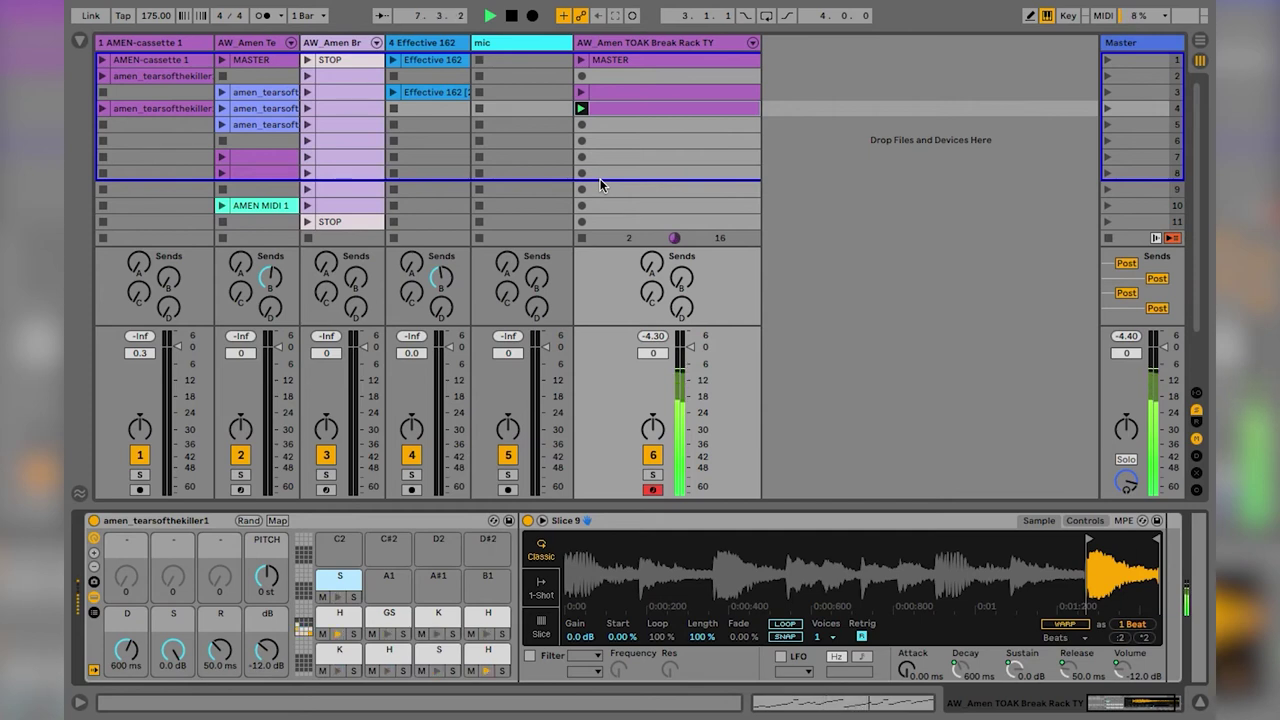
Try to place the MASTER clip at 4.1.1 in the Arrangement below the existing tracks.
left_click(608, 59)
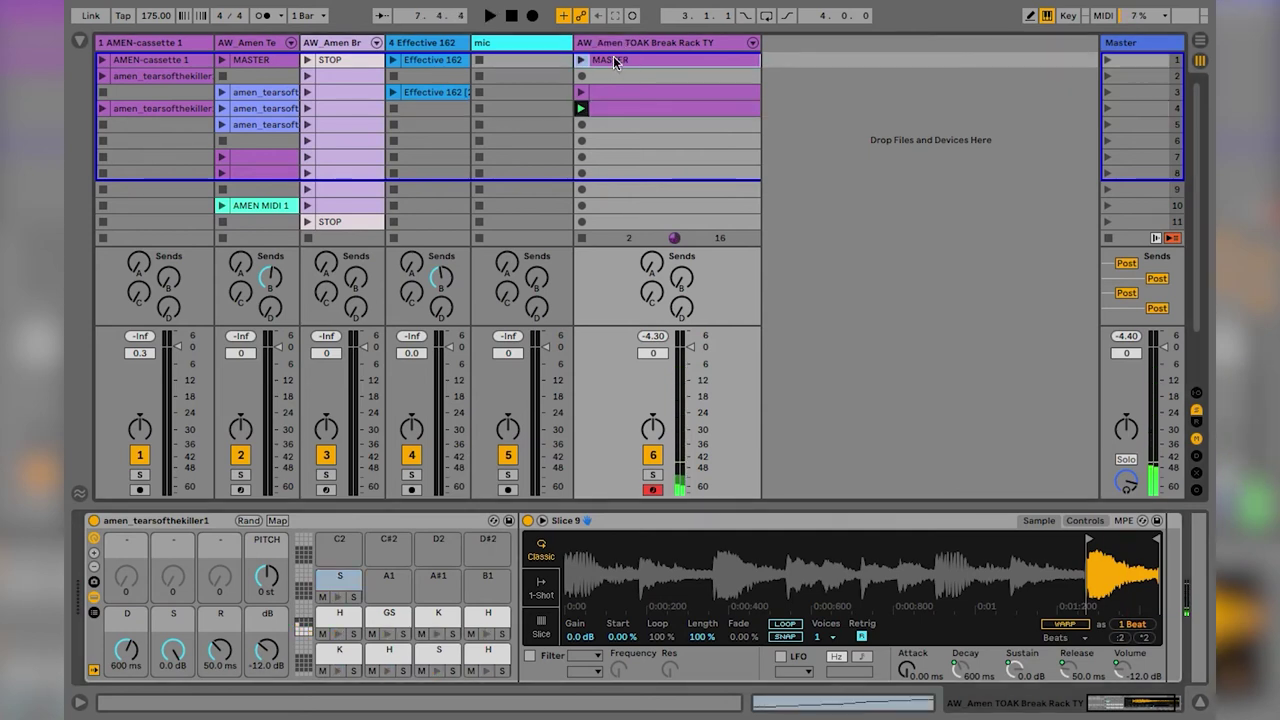
key("space")
key("Tab")
key("Tab")
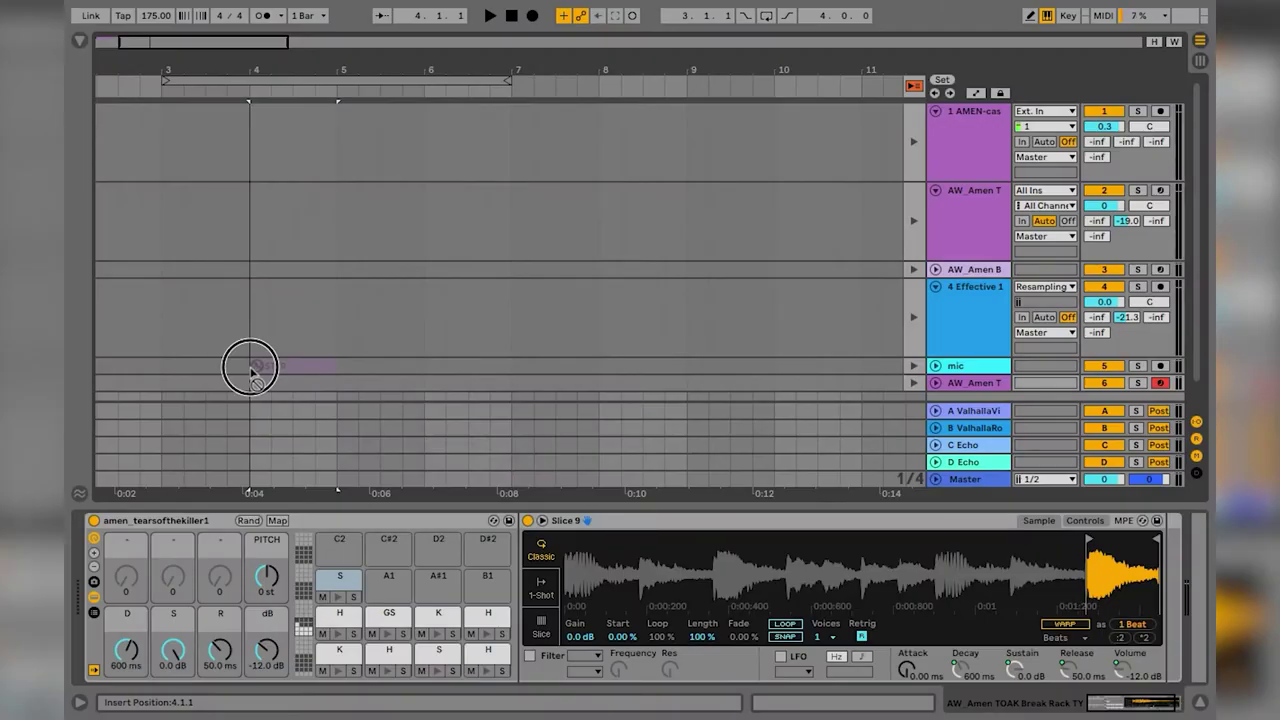
left_click_drag(249, 368, 256, 392)
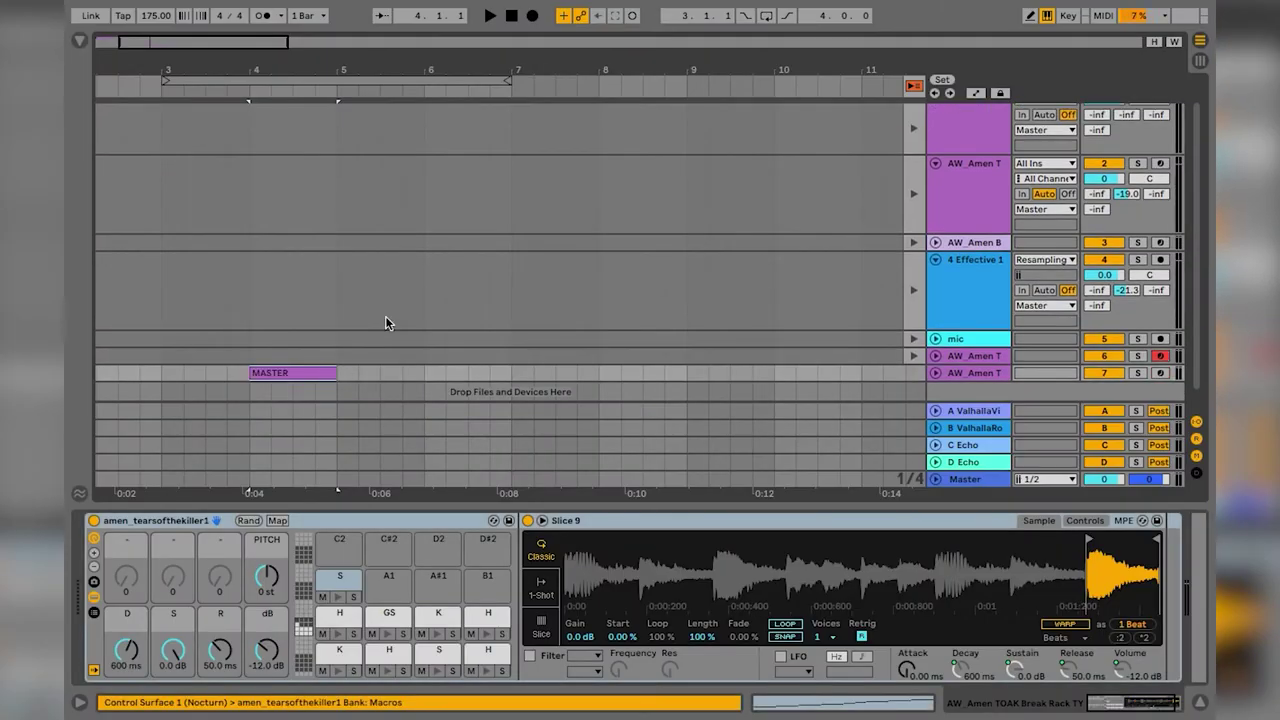
key("ctrl+z")
Place the MASTER clip at 4.1.1 on the Break Rack track in the Arrangement and return that track to Arrangement playback.
key("Tab")
left_click_drag(677, 103, 252, 356)
key("Tab")
left_click(913, 355)
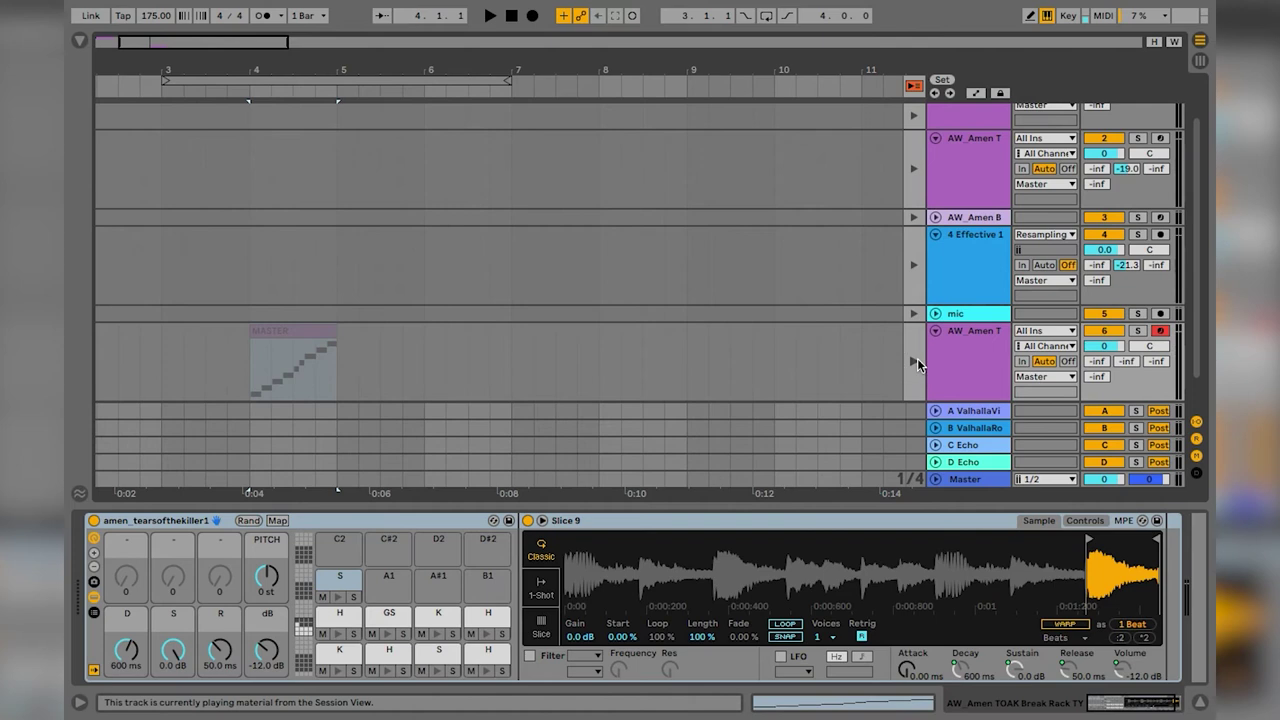
left_click_drag(229, 63, 229, 115)
left_click_drag(450, 77, 450, 68)
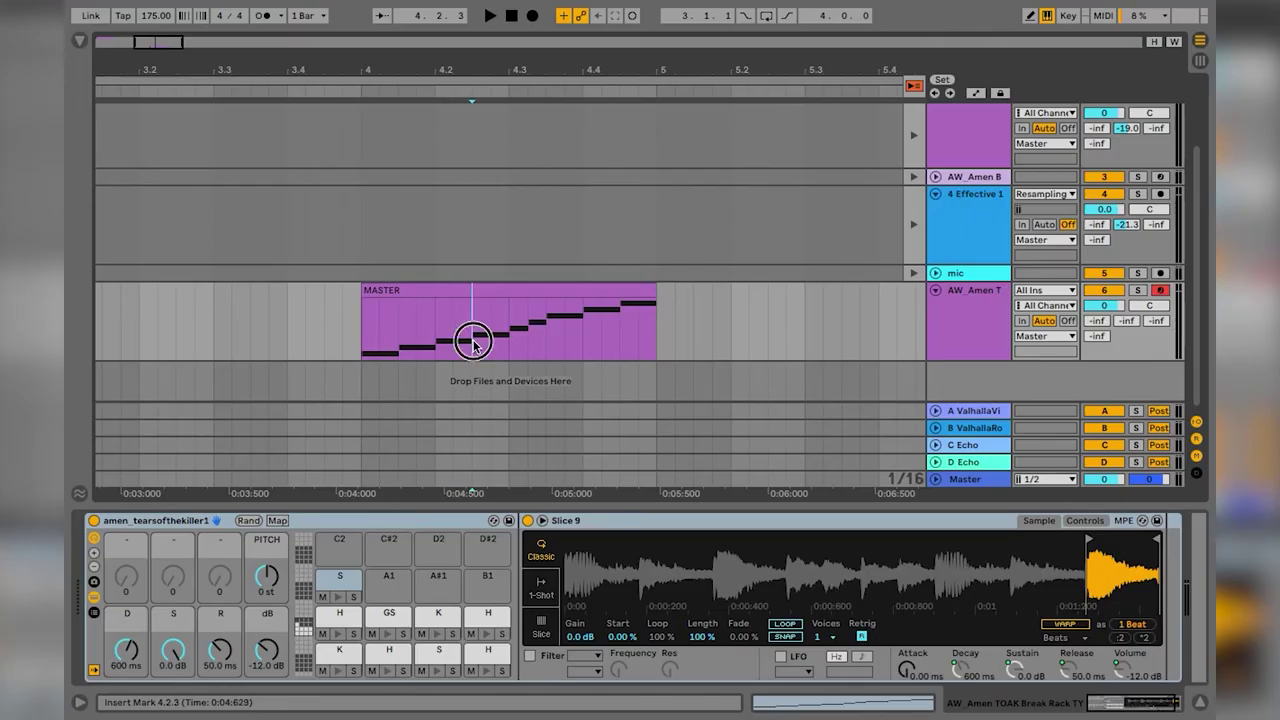
Duplicate the K, H and S section from 4.1.1 through 4.2.3 directly after itself and play from 4.1.1.
left_click_drag(471, 337, 370, 345)
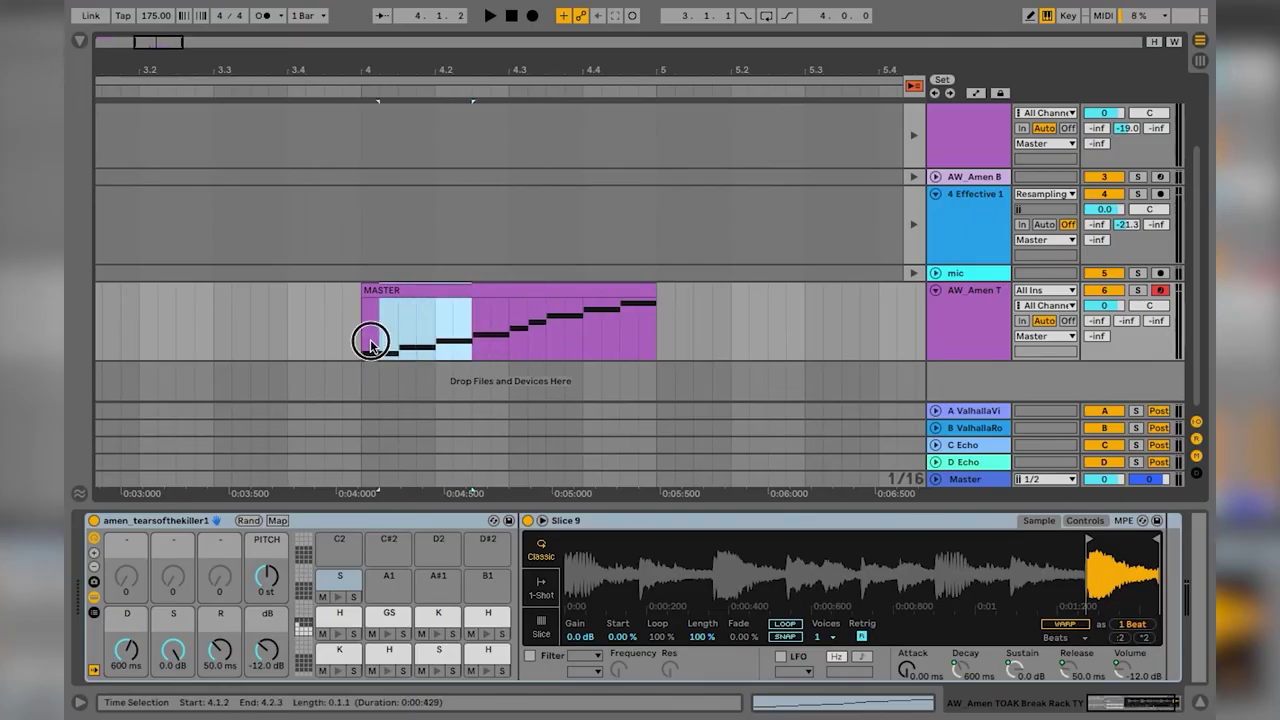
key("ctrl+d")
left_click(366, 338)
key("space")
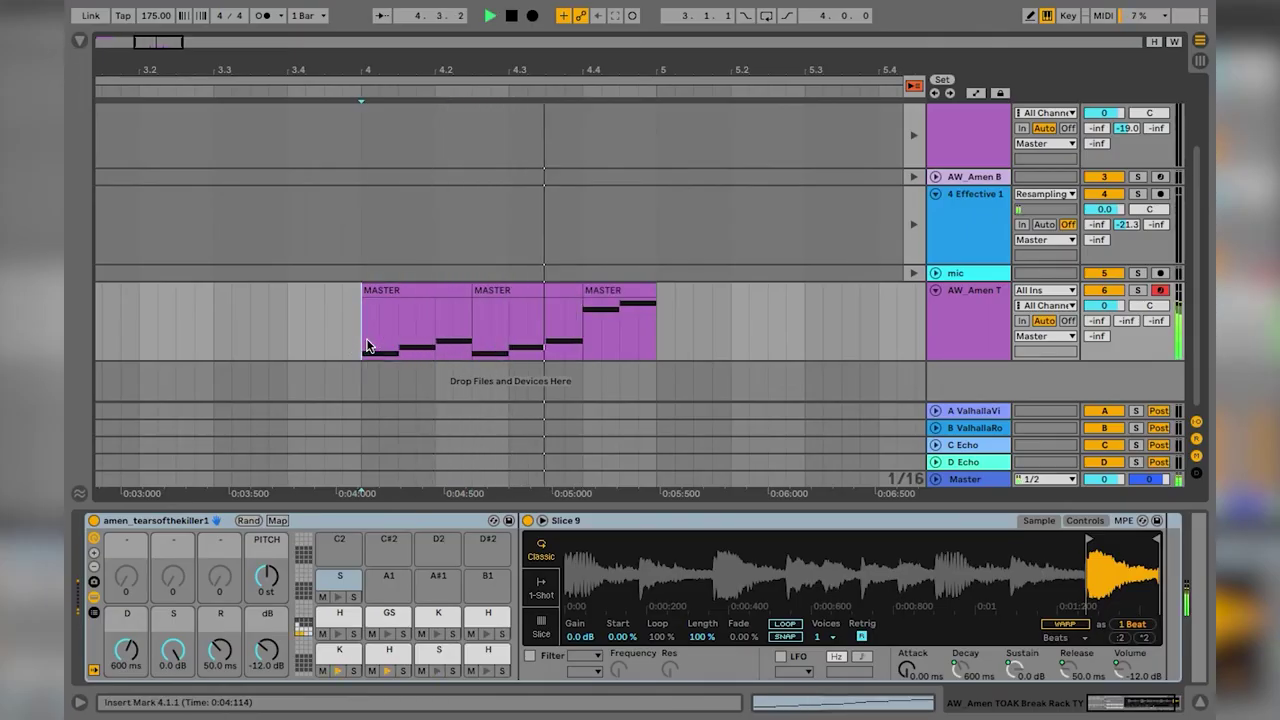
Extend the duplicated clip at 4.2.3 so it ends at 5.1.3, and play the sequence from 4.1.1.
left_click(574, 289)
left_click(651, 294, "shift")
key("ctrl+j")
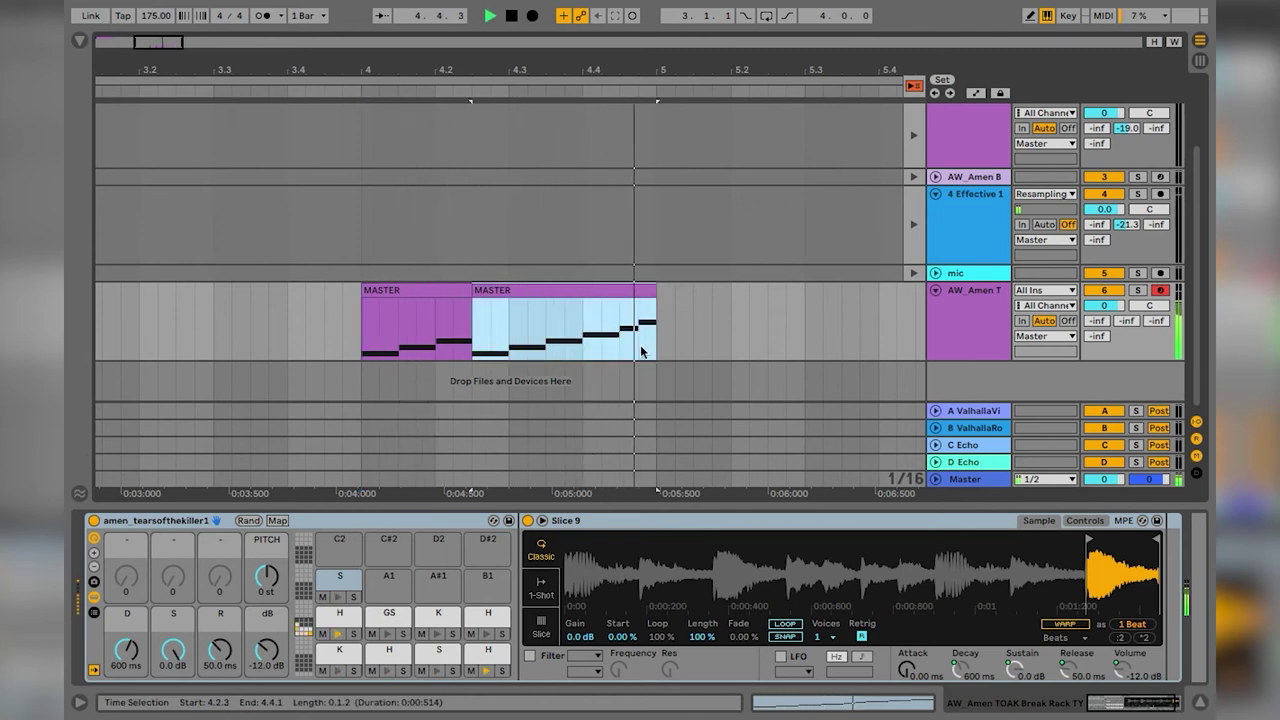
left_click(365, 328)
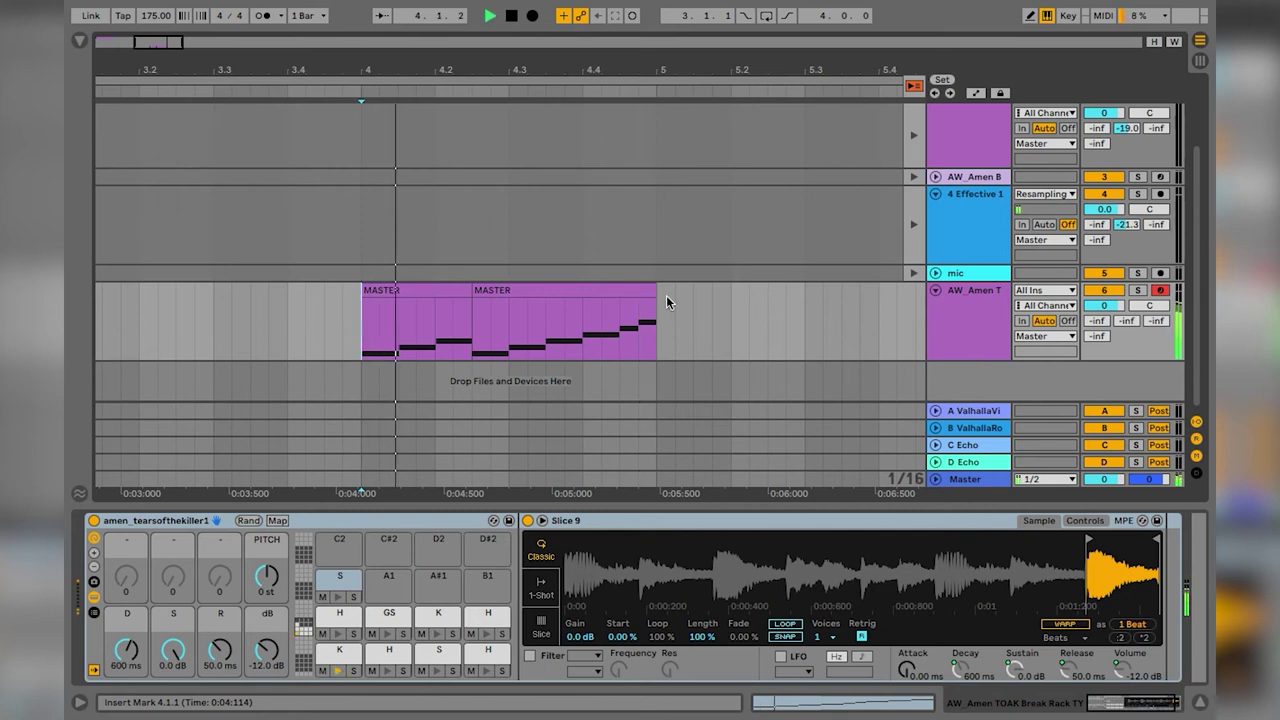
left_click_drag(655, 288, 700, 296)
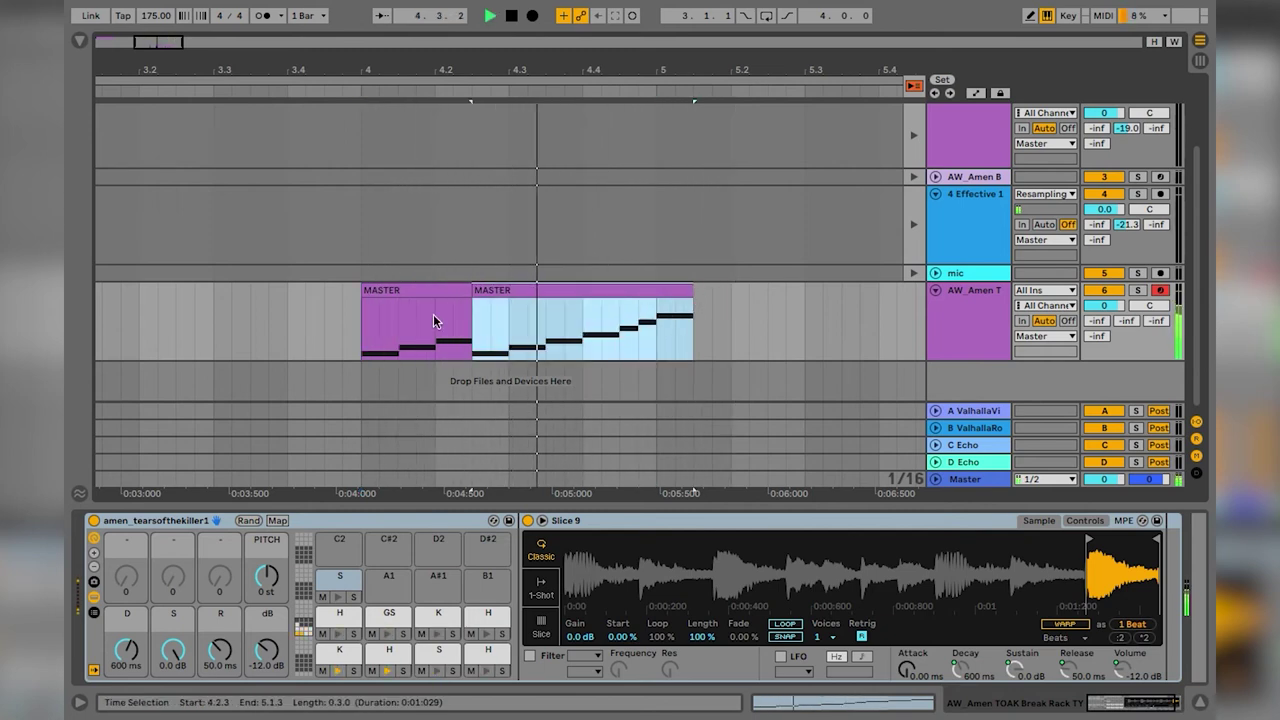
left_click(370, 317)
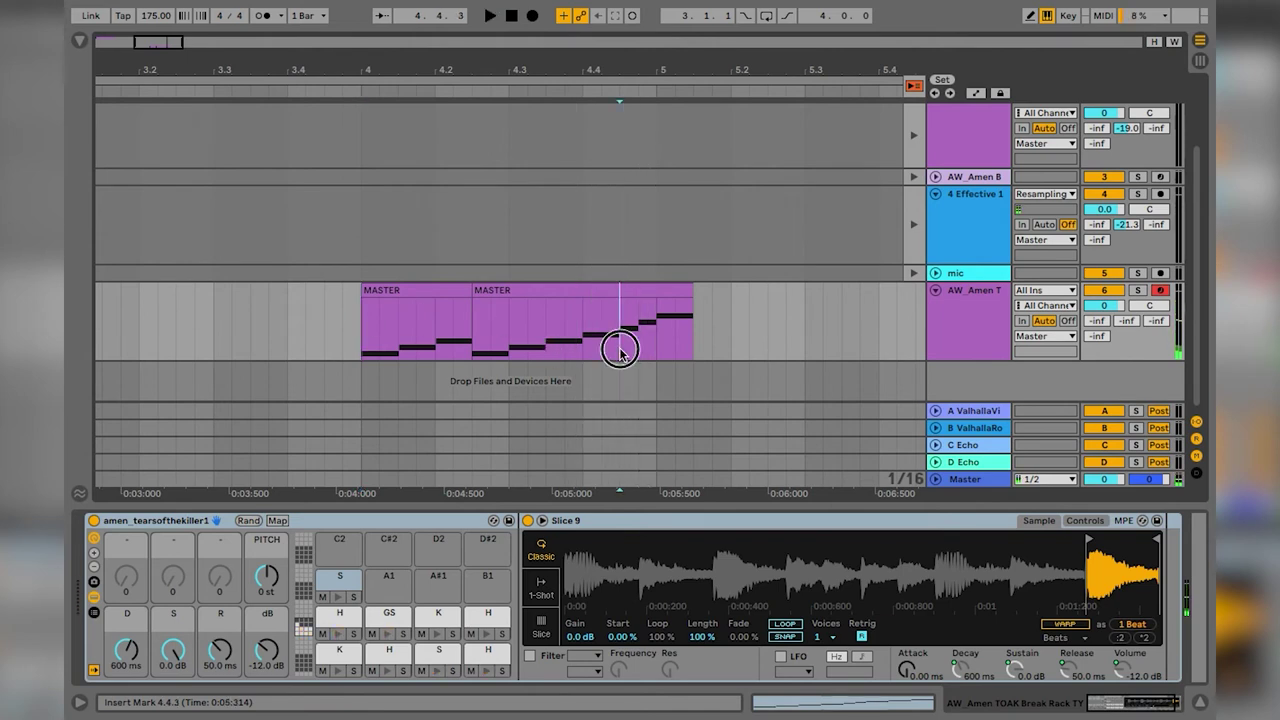
Copy the snare slice from 4.3.3 to 4.4.1, paste it at 4.4.3, and play from 4.1.1.
left_click_drag(586, 353, 548, 350)
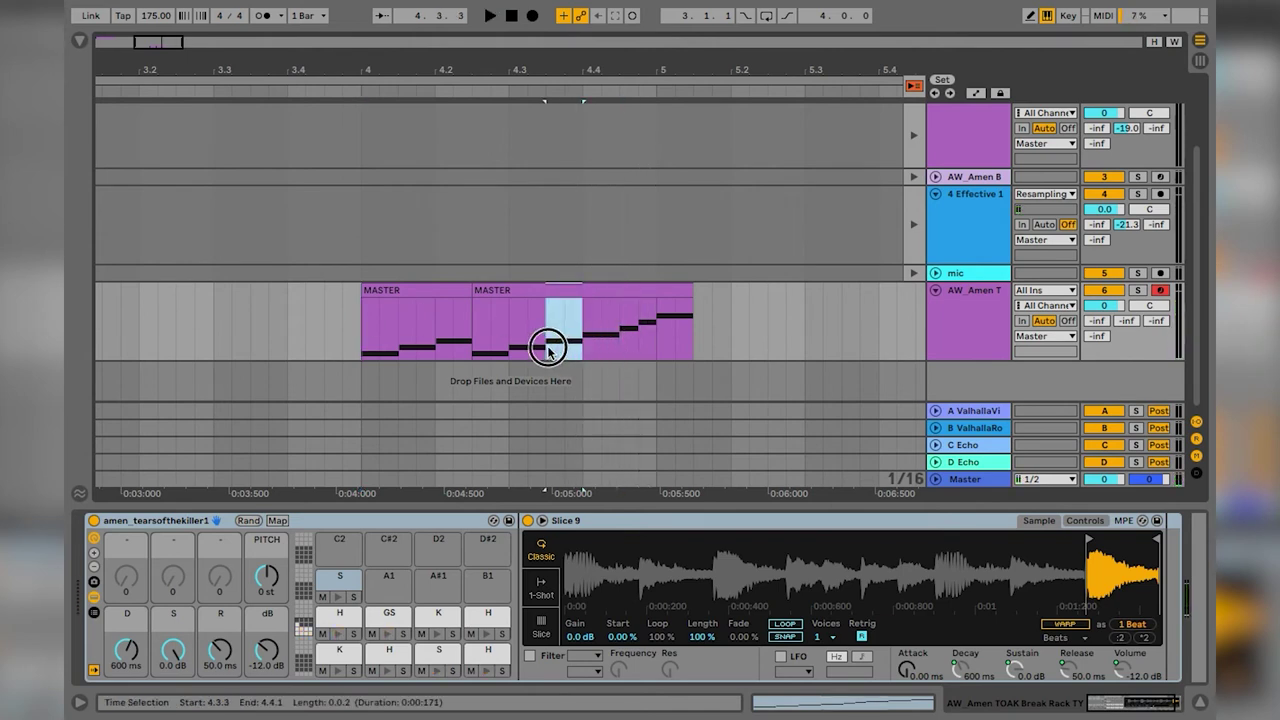
left_click(614, 340)
key("ctrl+v")
left_click(346, 317)
key("space")
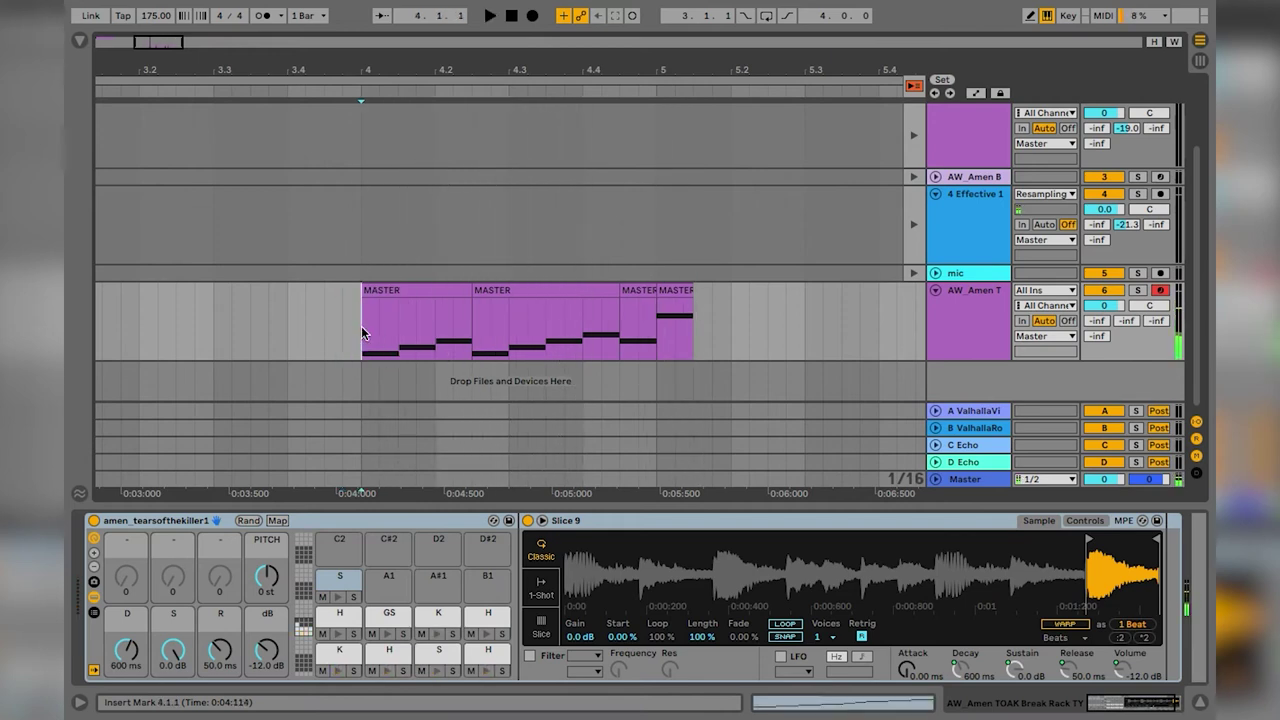
Extend the clip starting at 5.1.1 to the end of bar 5 and play the sequence from 4.1.1.
left_click_drag(694, 305, 800, 307)
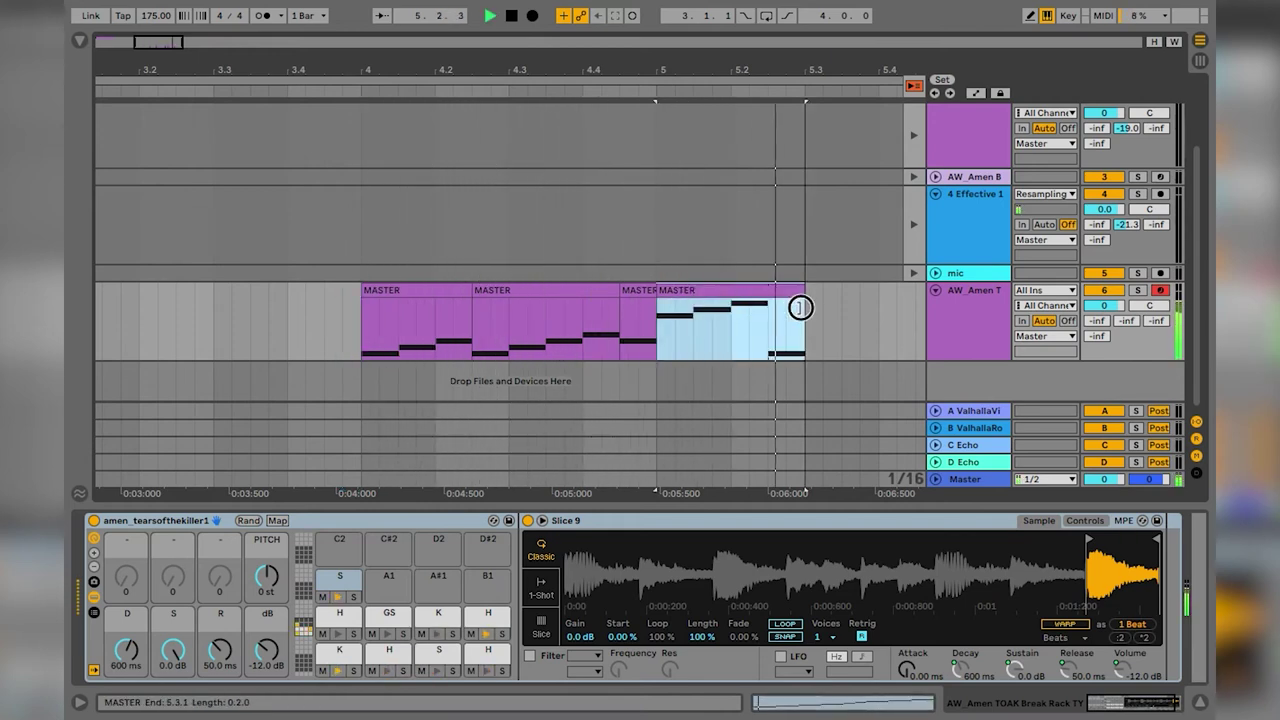
scroll(811, 368, "down", 2)
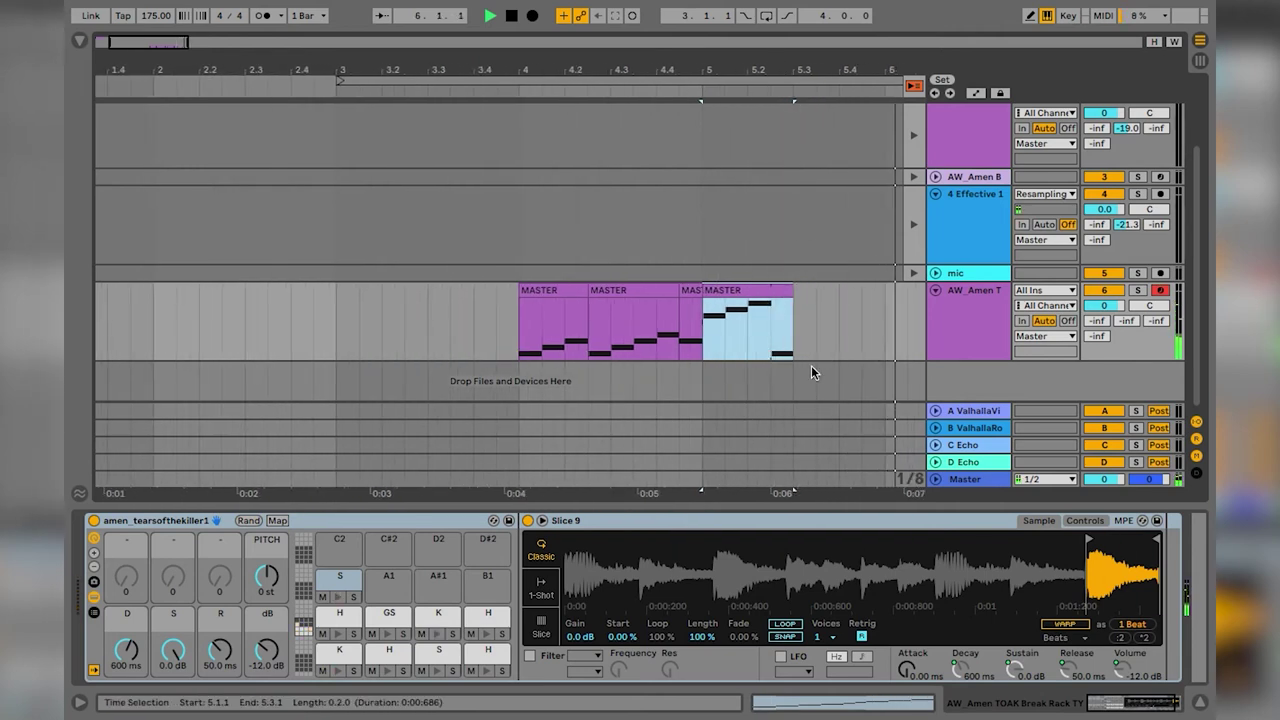
key("space")
left_click_drag(723, 291, 814, 300)
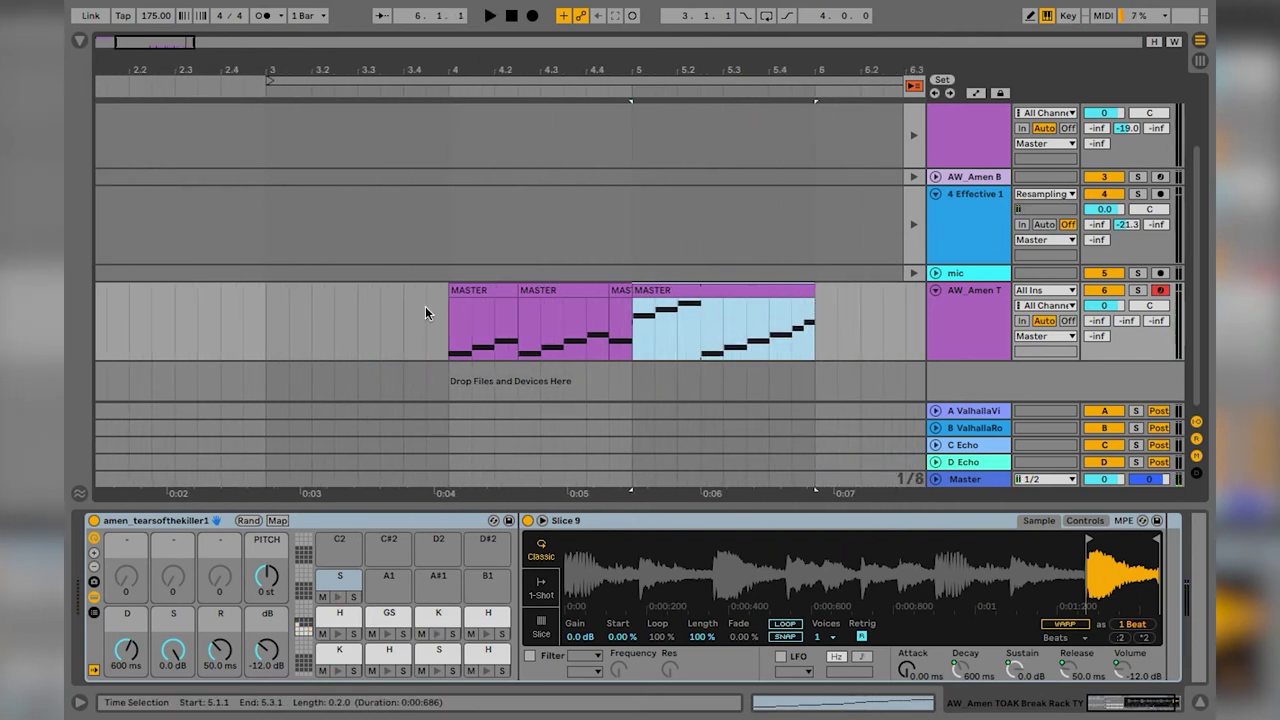
left_click(463, 338)
key("space")
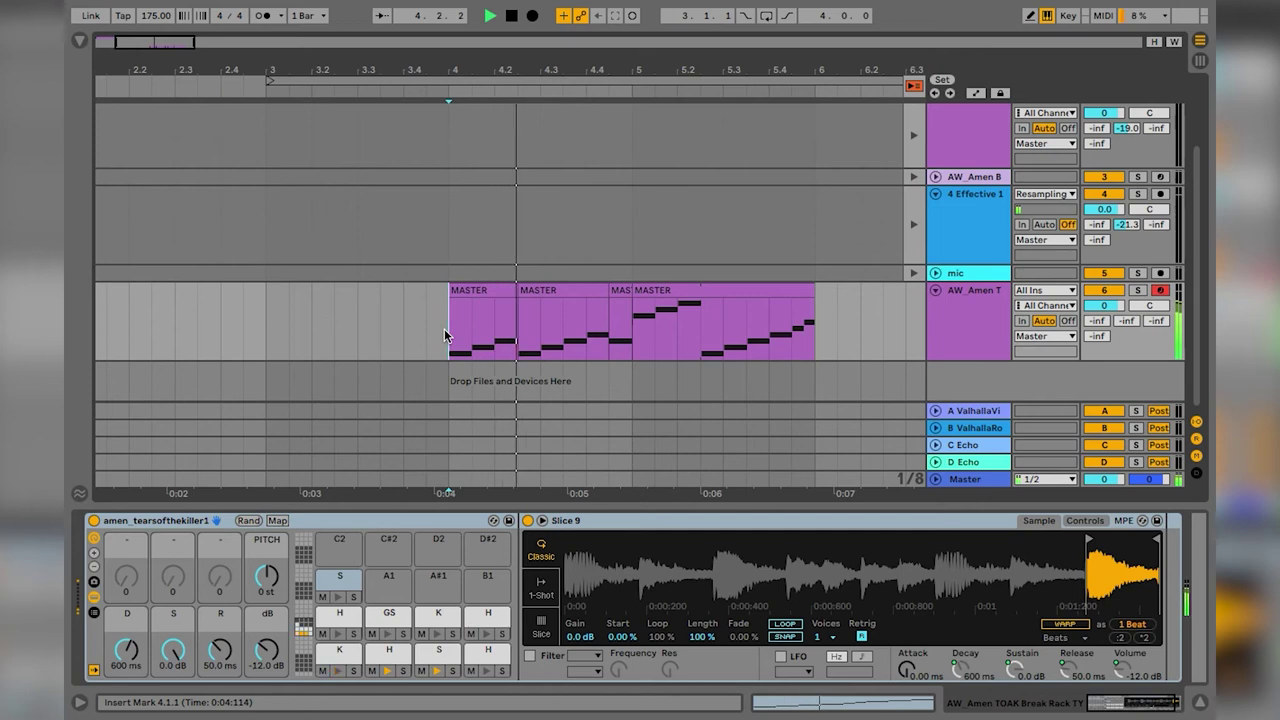
Copy the H, H and GS slice from 5.4.1 to 6.1.1 over the section starting at 5.2.3.
left_click_drag(700, 323, 634, 323)
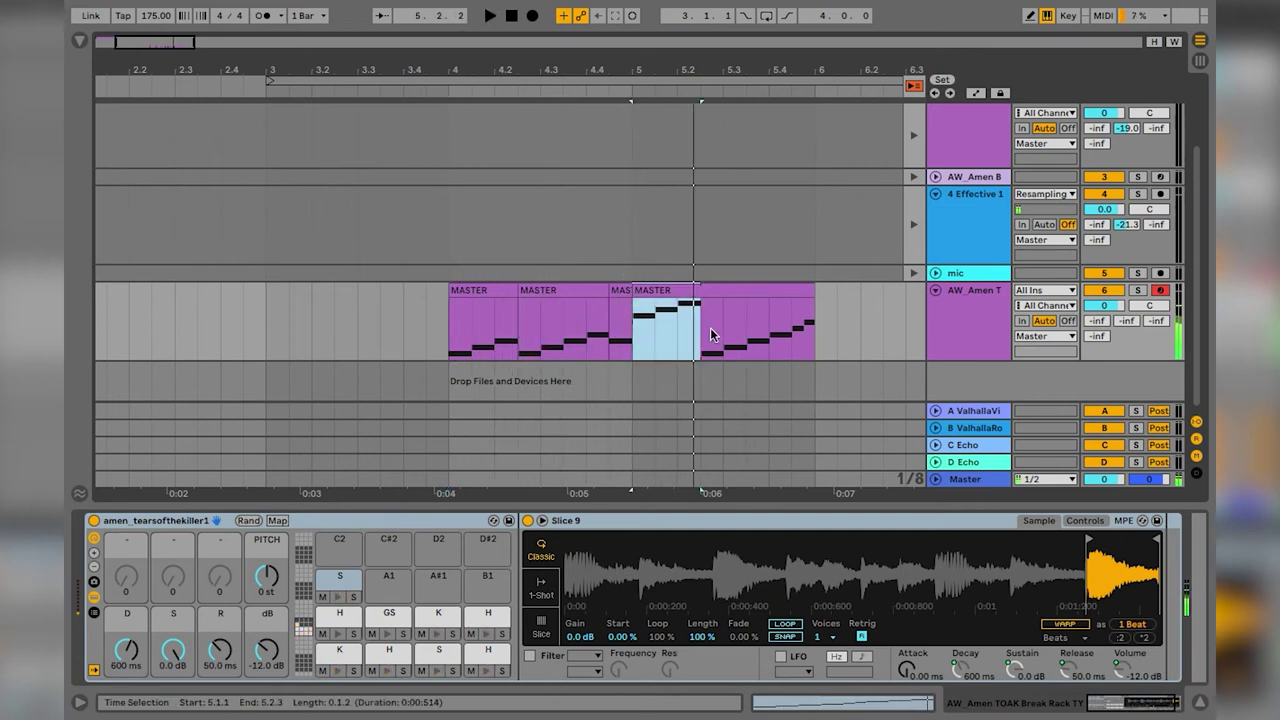
left_click_drag(768, 338, 814, 344)
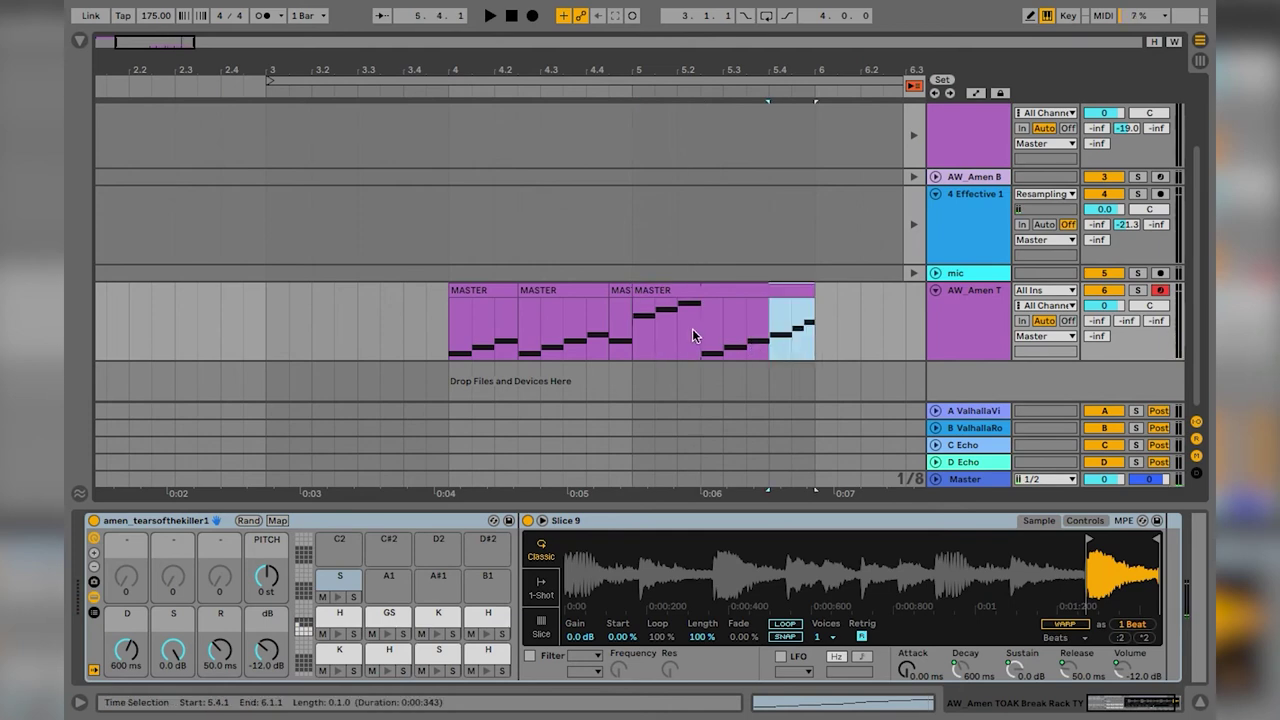
key("Left")
key("Left")
key("Left")
left_click(451, 343)
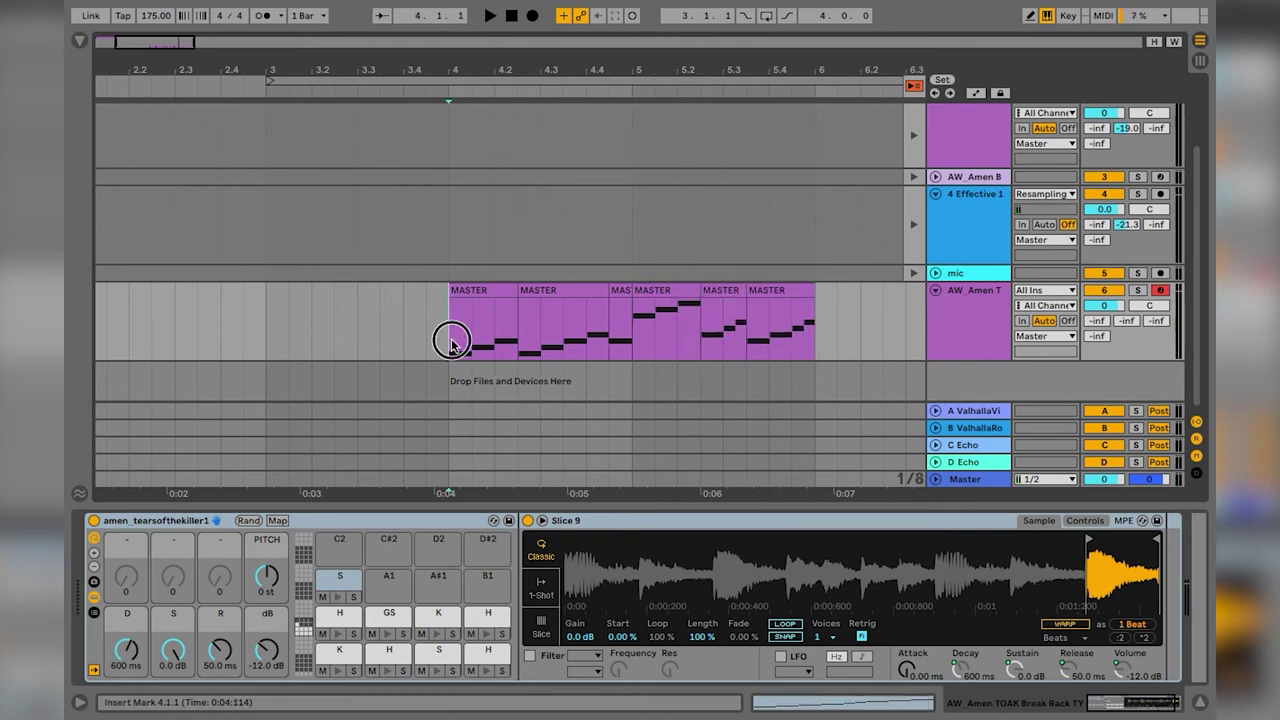
Duplicate the two-bar clip sequence to start at 6.1.1 and play the resulting four bars from 4.1.1.
left_click(645, 294)
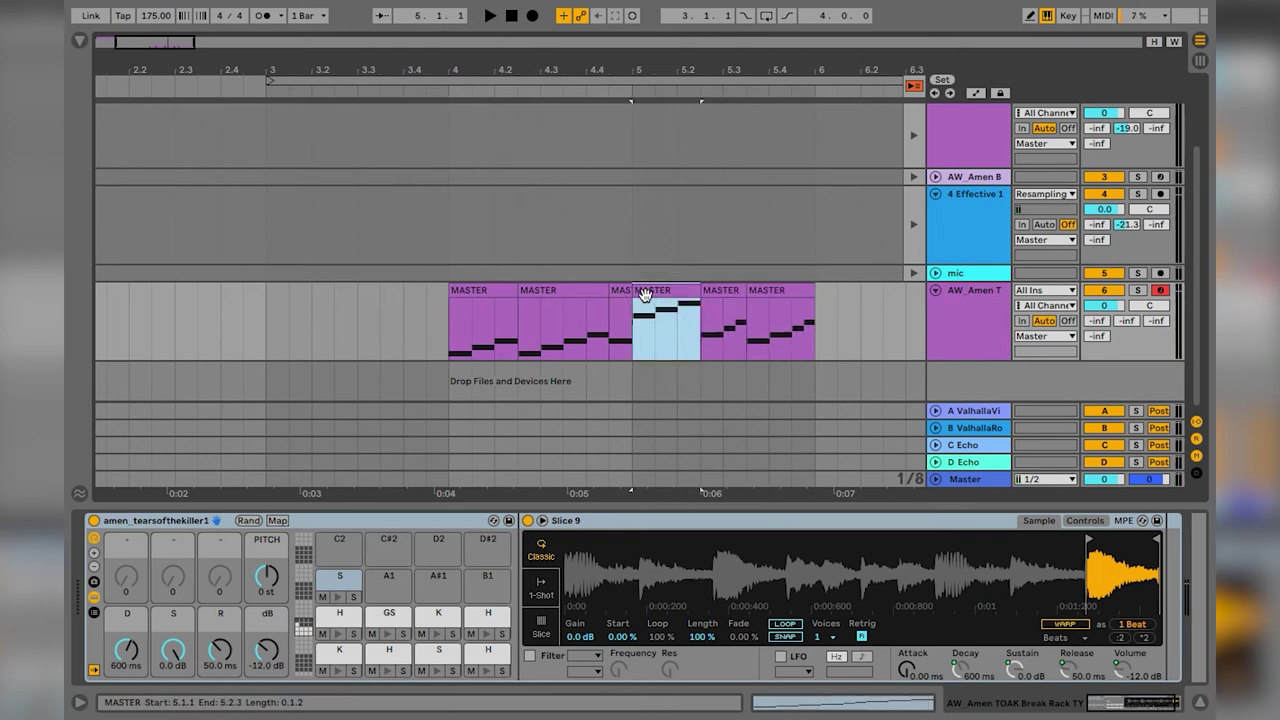
left_click(451, 349)
key("space")
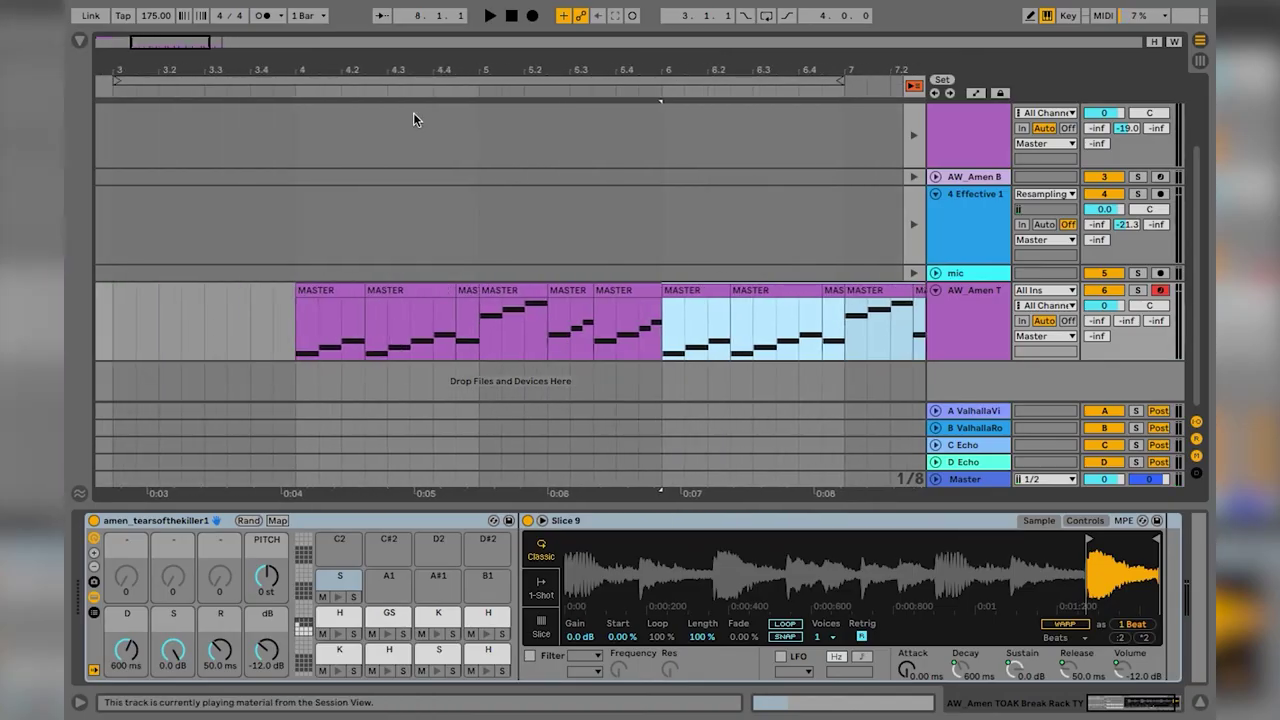
key("minus")
left_click(327, 340)
key("space")
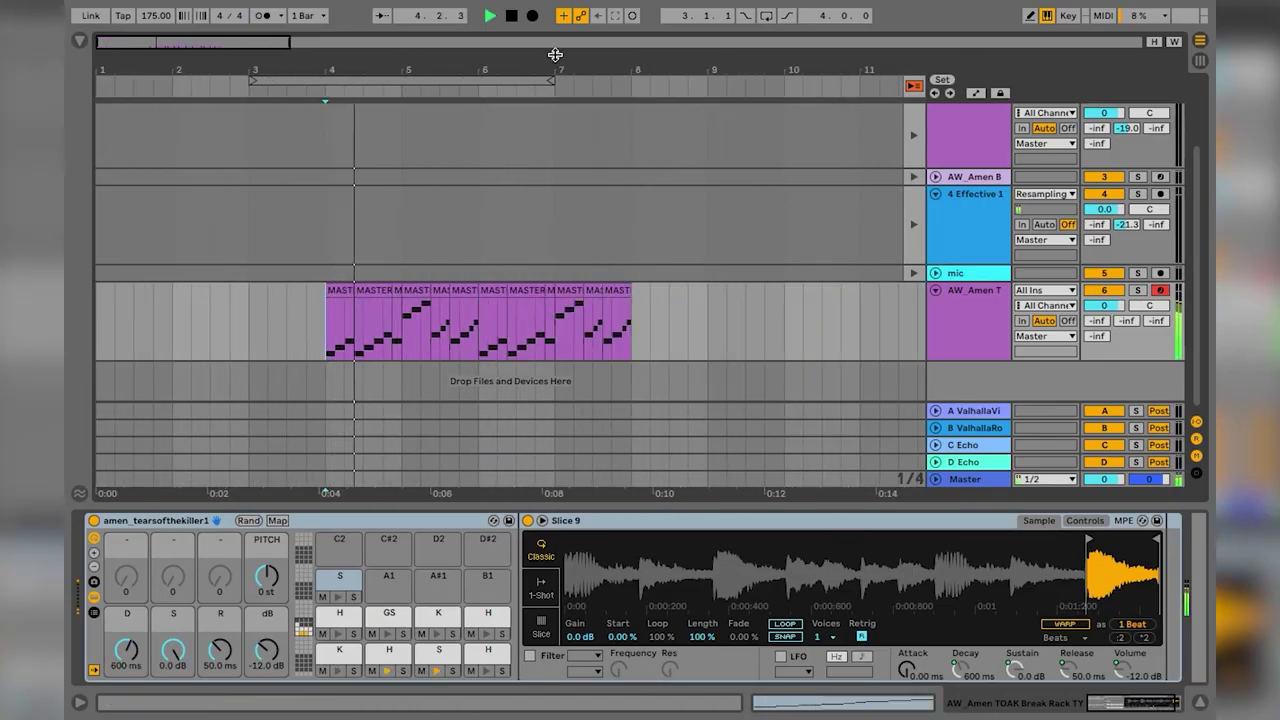
left_click_drag(555, 54, 547, 200)
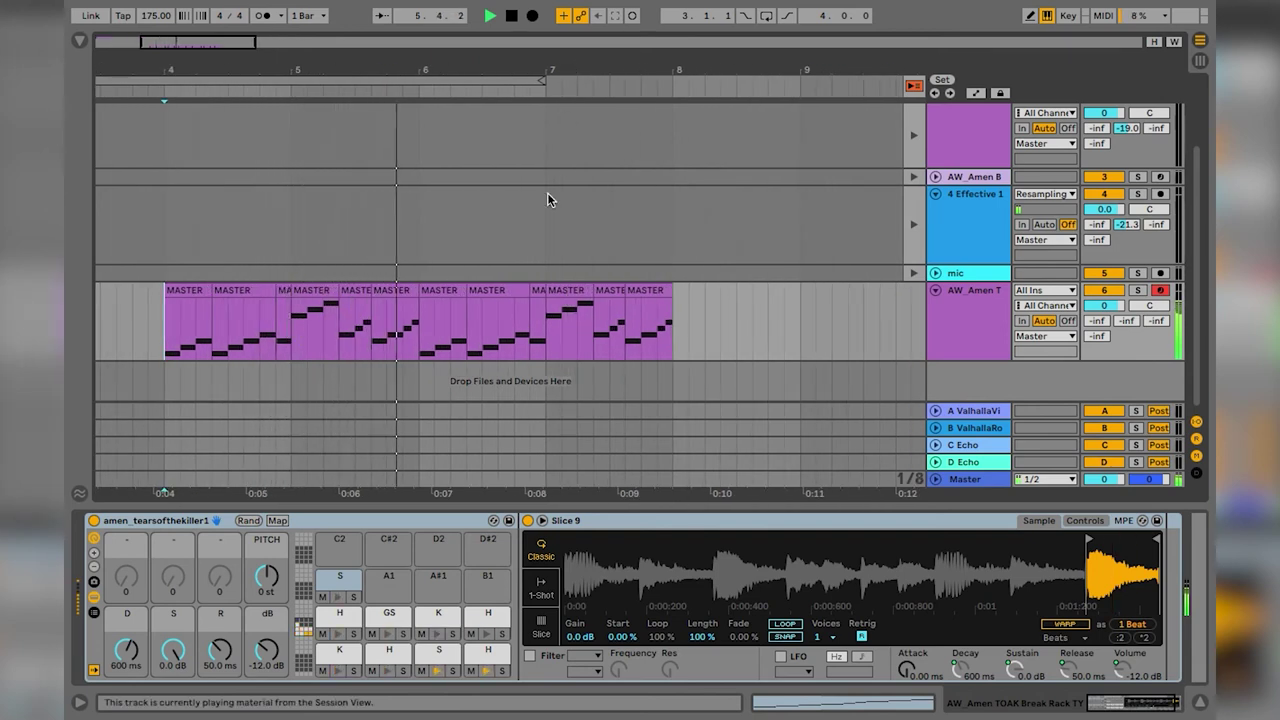
Extend the clip at 6.4.3 to 7.2.1, and repeat the first sixteenth of the 7.4.3 snare at 7.4.4.
left_click(534, 294)
left_click_drag(549, 296, 574, 318)
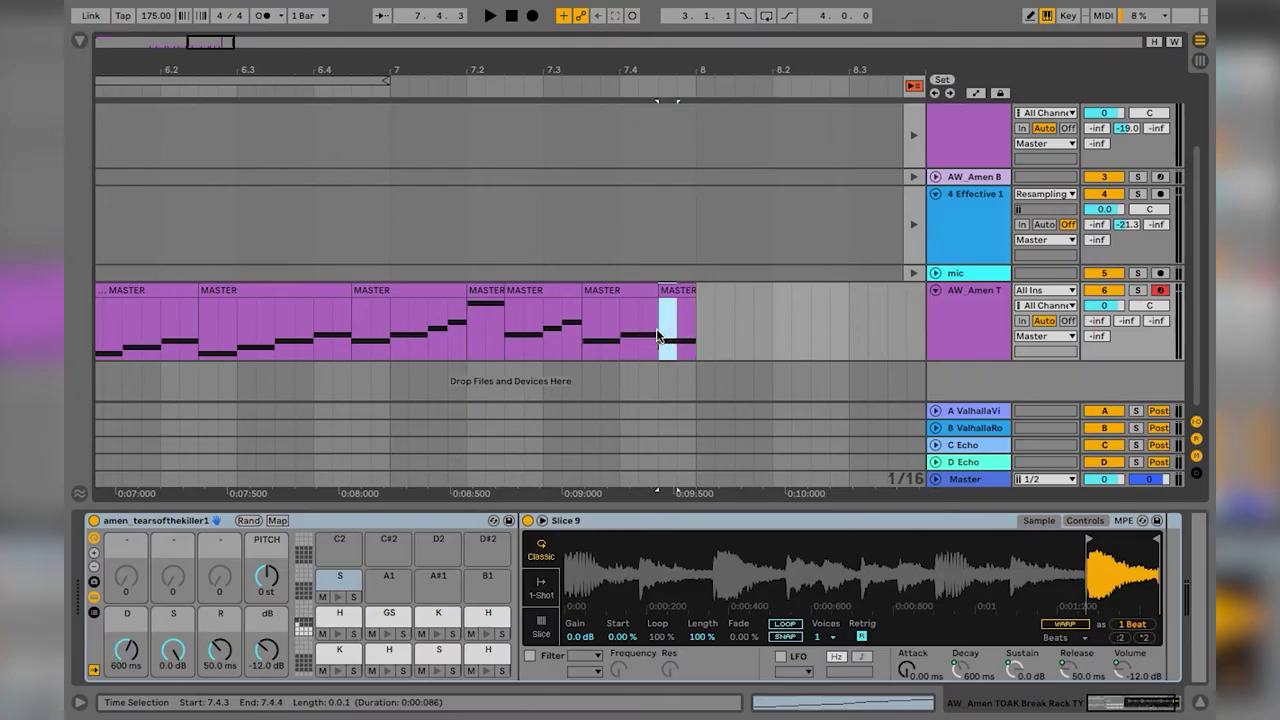
key("minus")
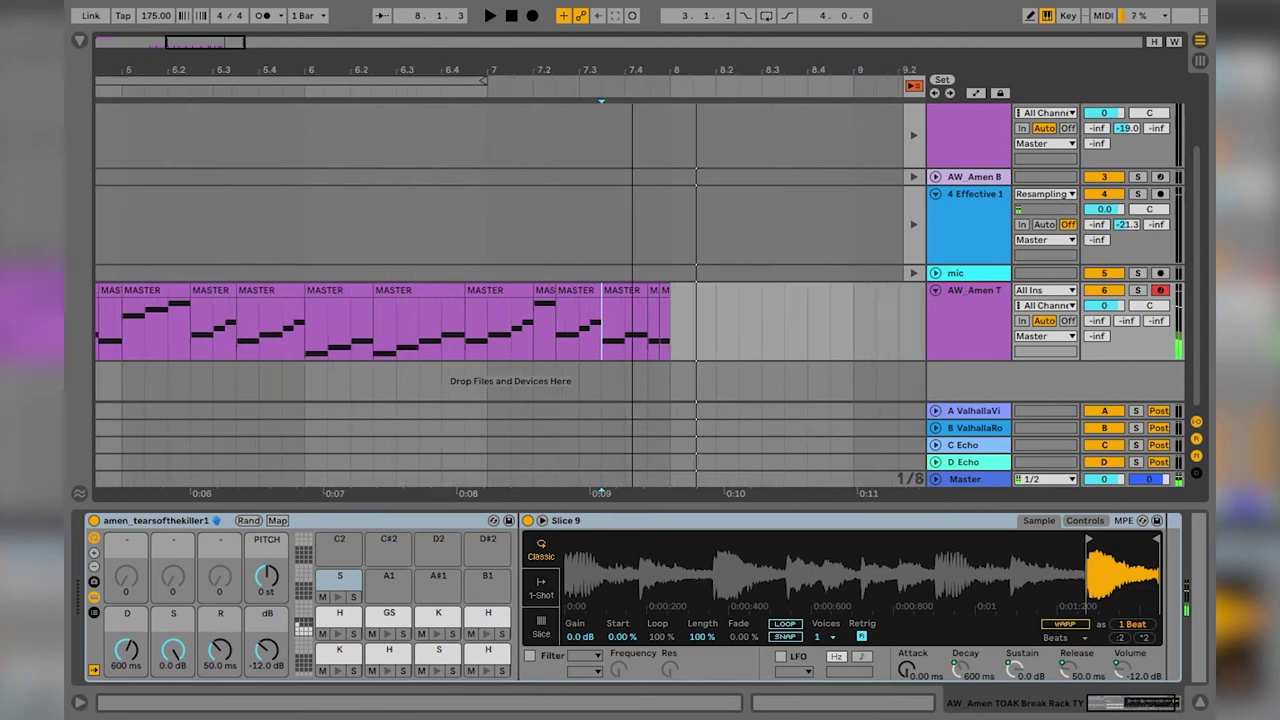
key("space")
key("minus")
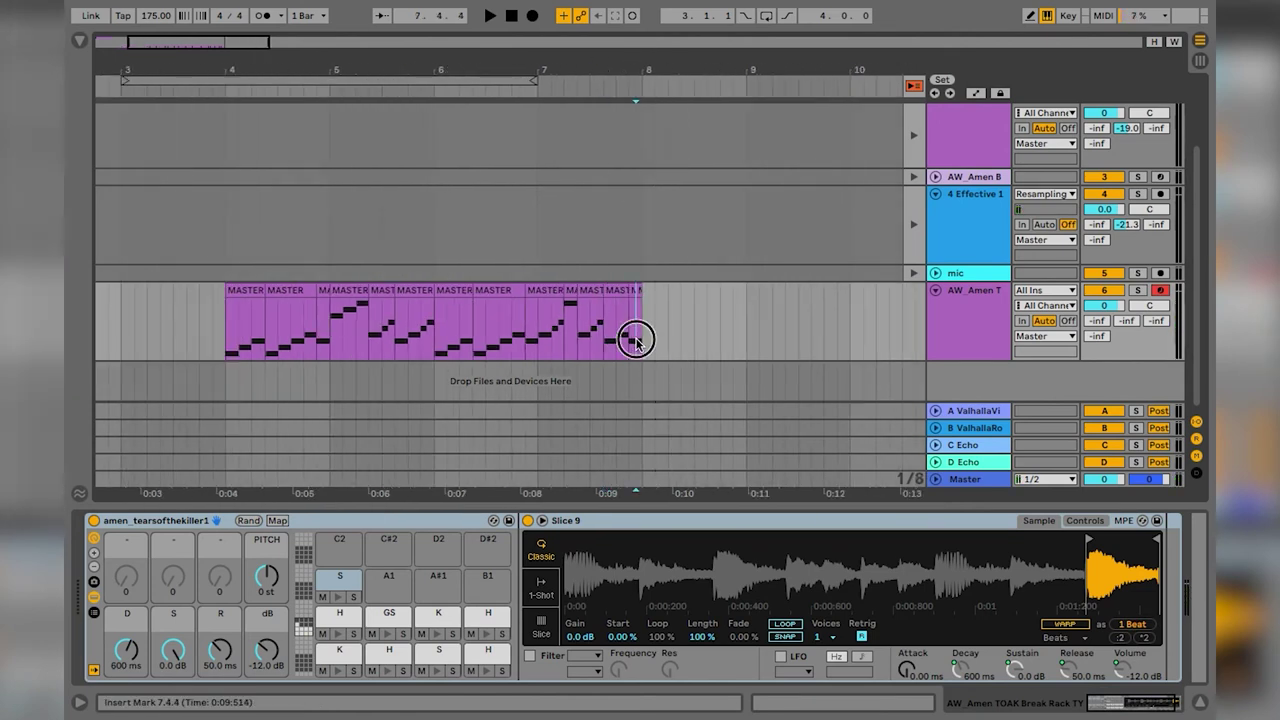
Consolidate the clips from 4.1.1 to 8.1.1 on the AW_Amen TOAK Break Rack TY track into one clip and clear its name.
left_click_drag(636, 341, 298, 315)
left_click_drag(641, 345, 230, 345)
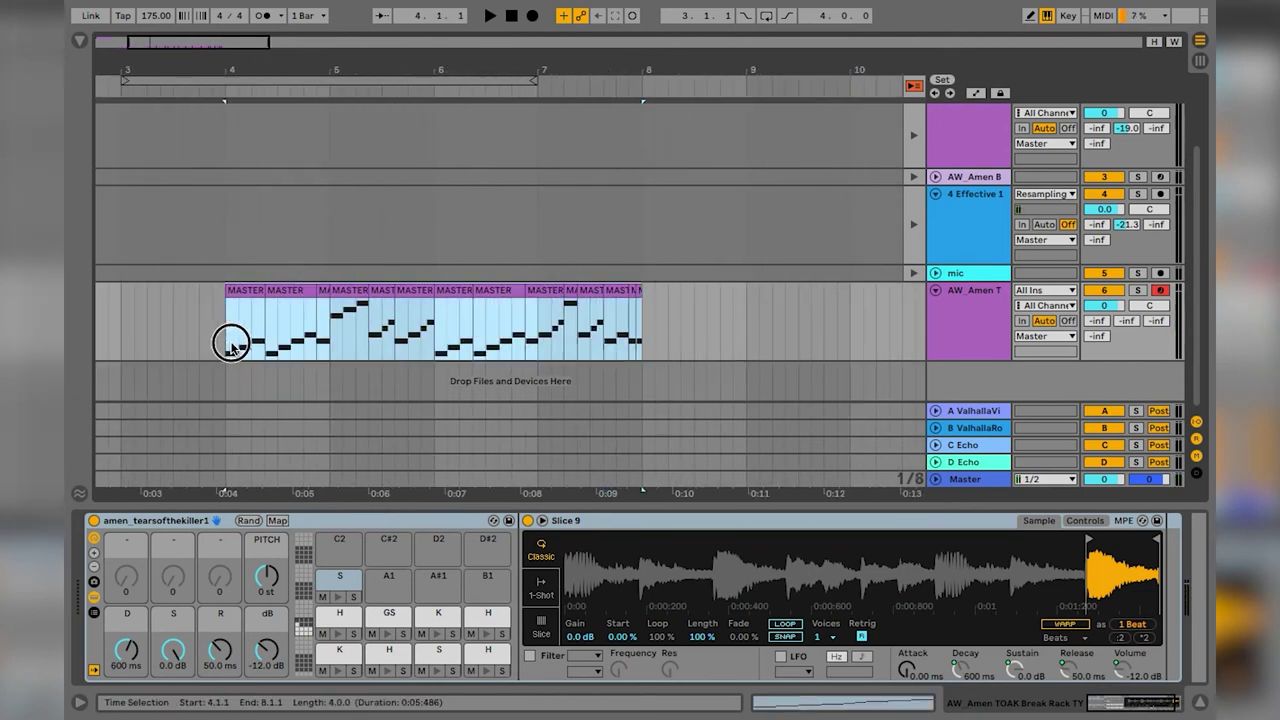
key("ctrl+j")
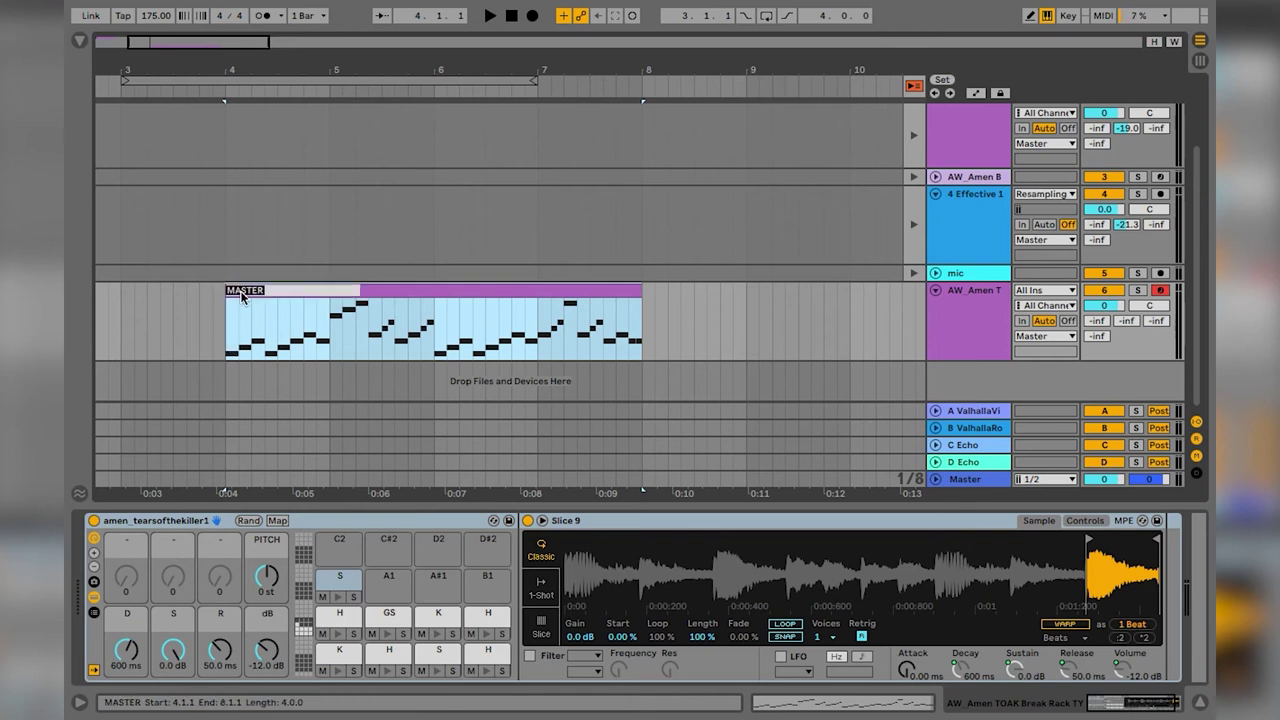
right_click(241, 292)
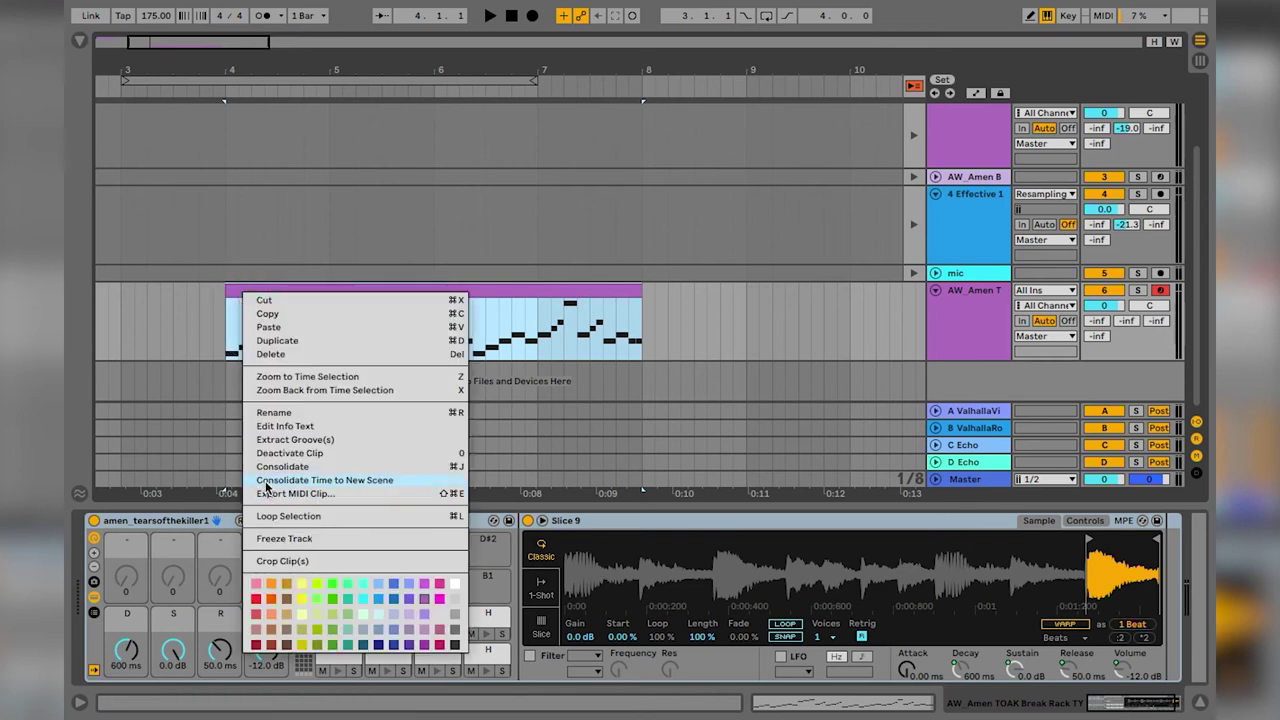
left_click(232, 319)
Turn on looping for the consolidated four-bar clip and colour it green.
double_click(253, 296)
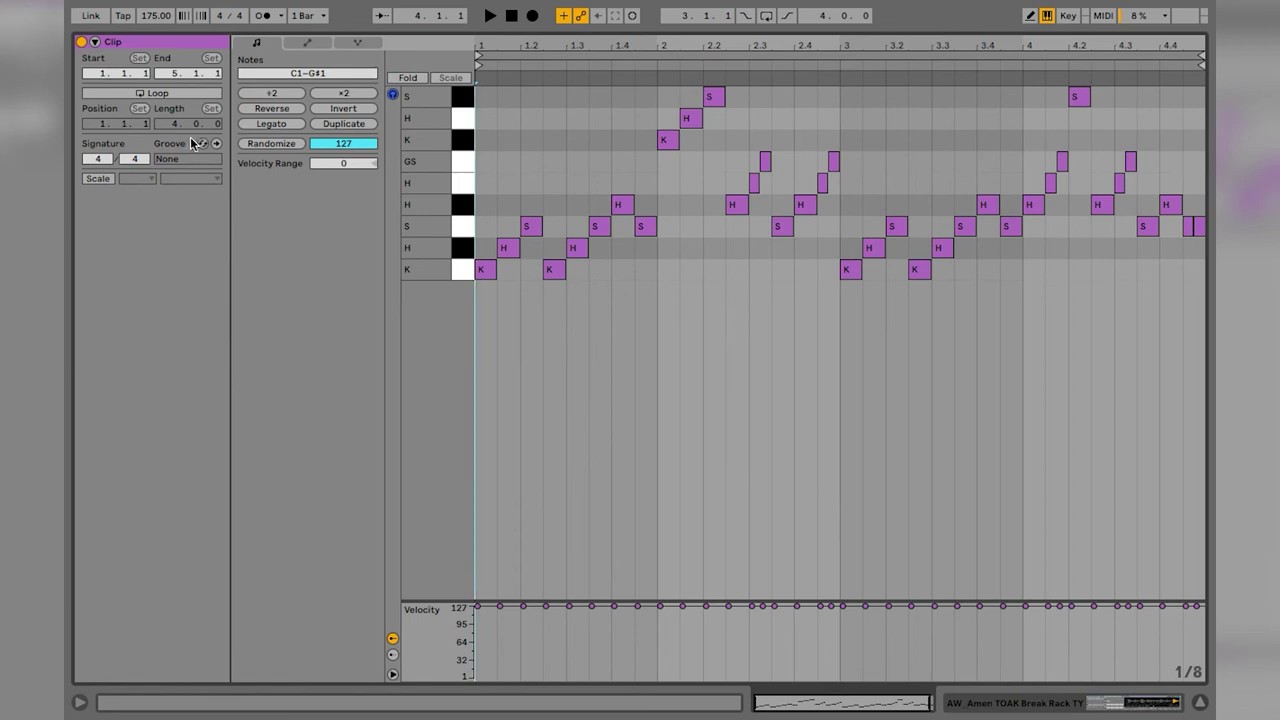
left_click(168, 93)
key("shift+Tab")
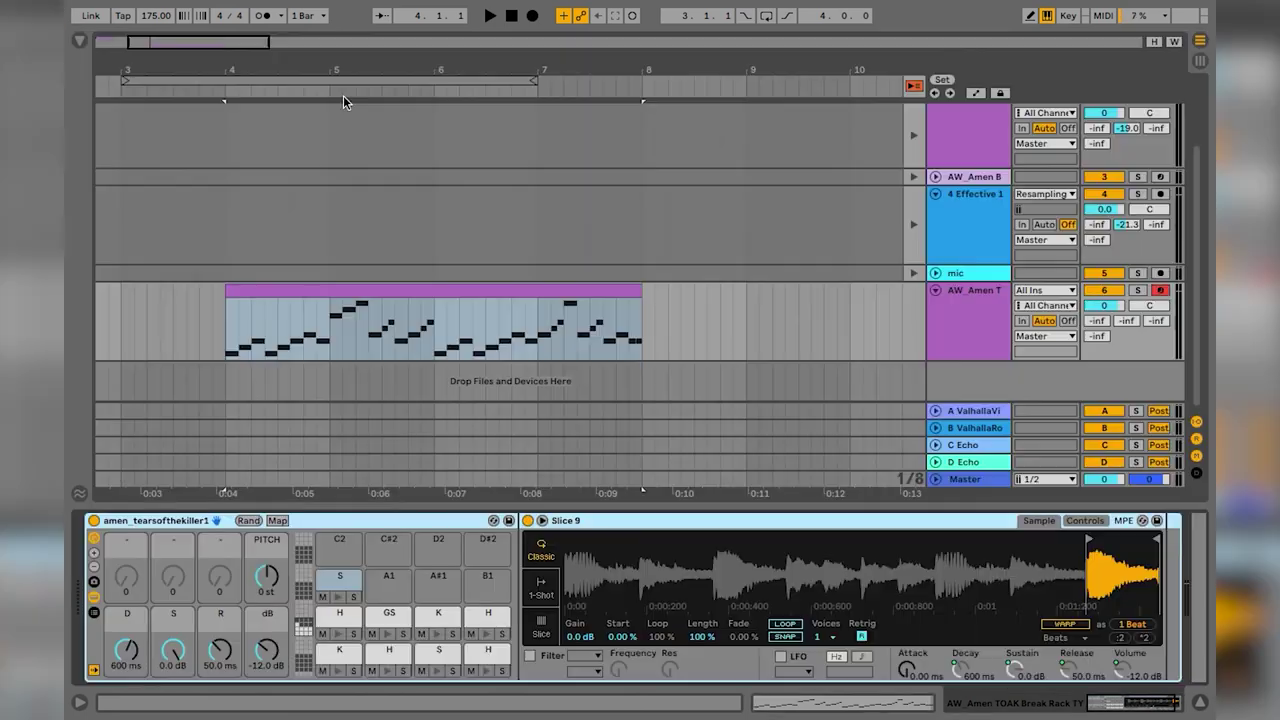
right_click(332, 292)
left_click(399, 622)
Move the green clip from the Arrangement into Session slot 7 of the AW_Amen TOAK Break Rack TY track and launch it.
left_click(357, 291)
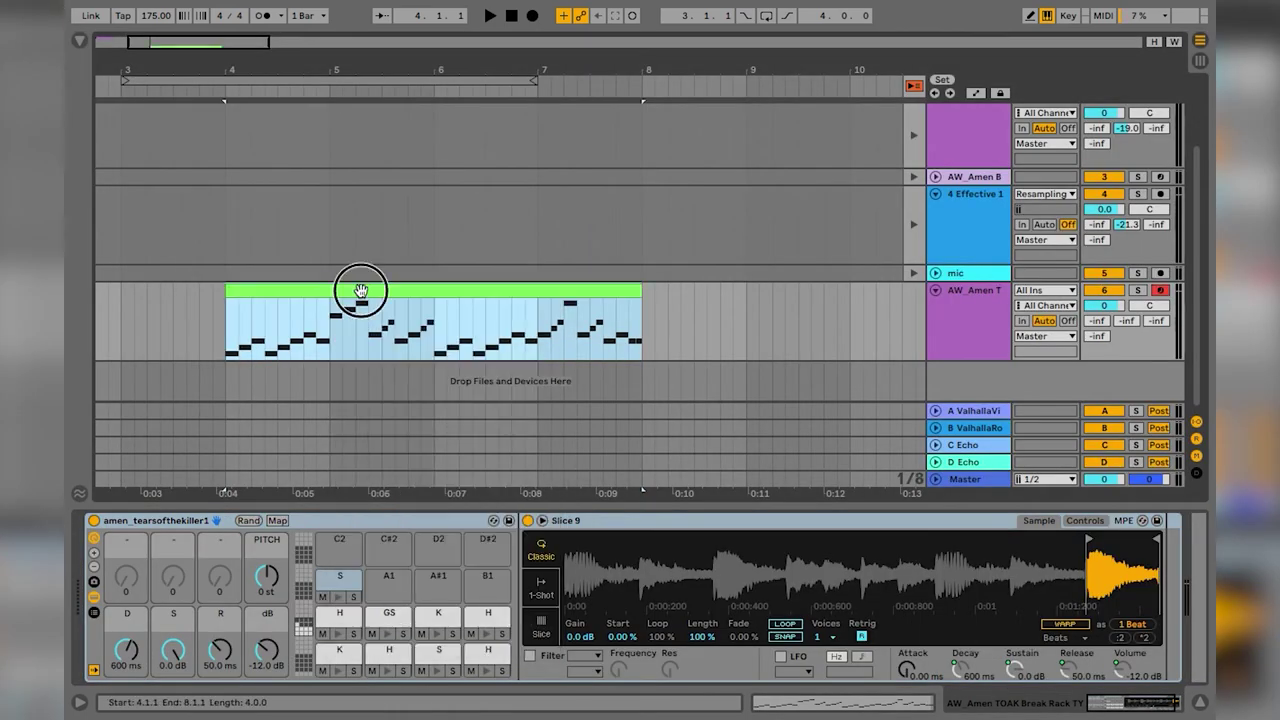
key("Tab")
left_click_drag(480, 230, 601, 160)
left_click(581, 141)
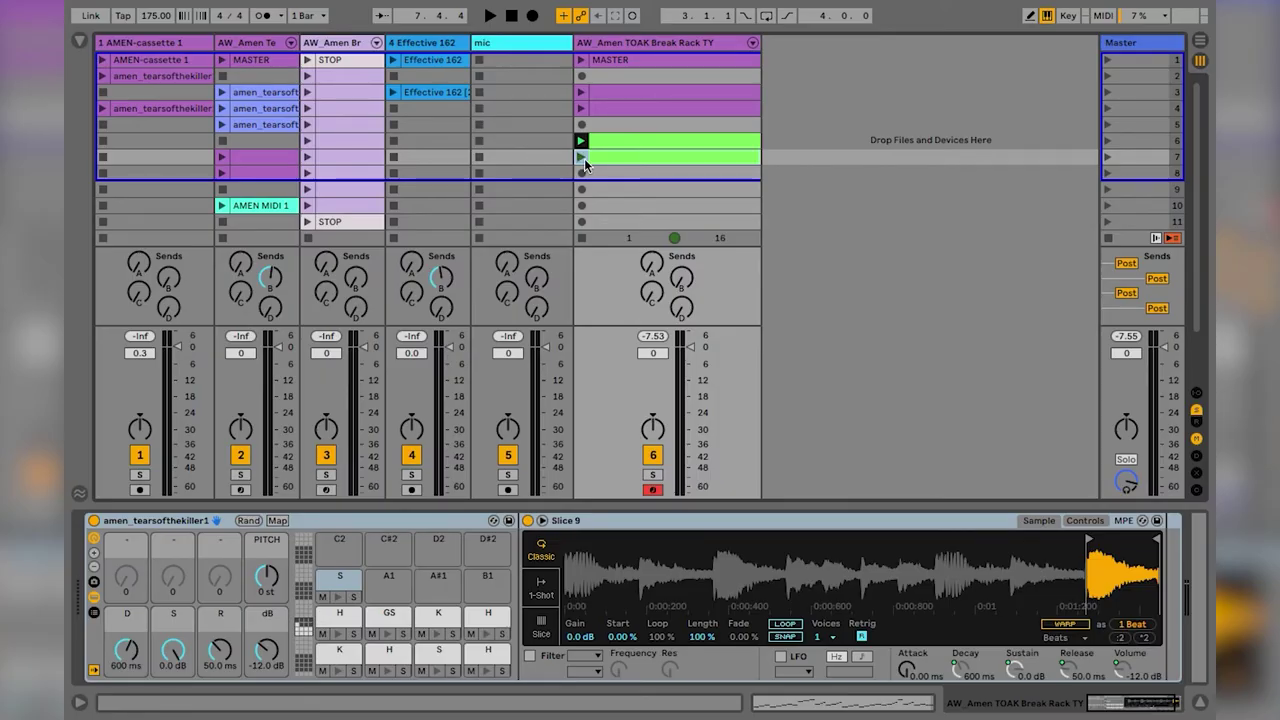
left_click(581, 157)
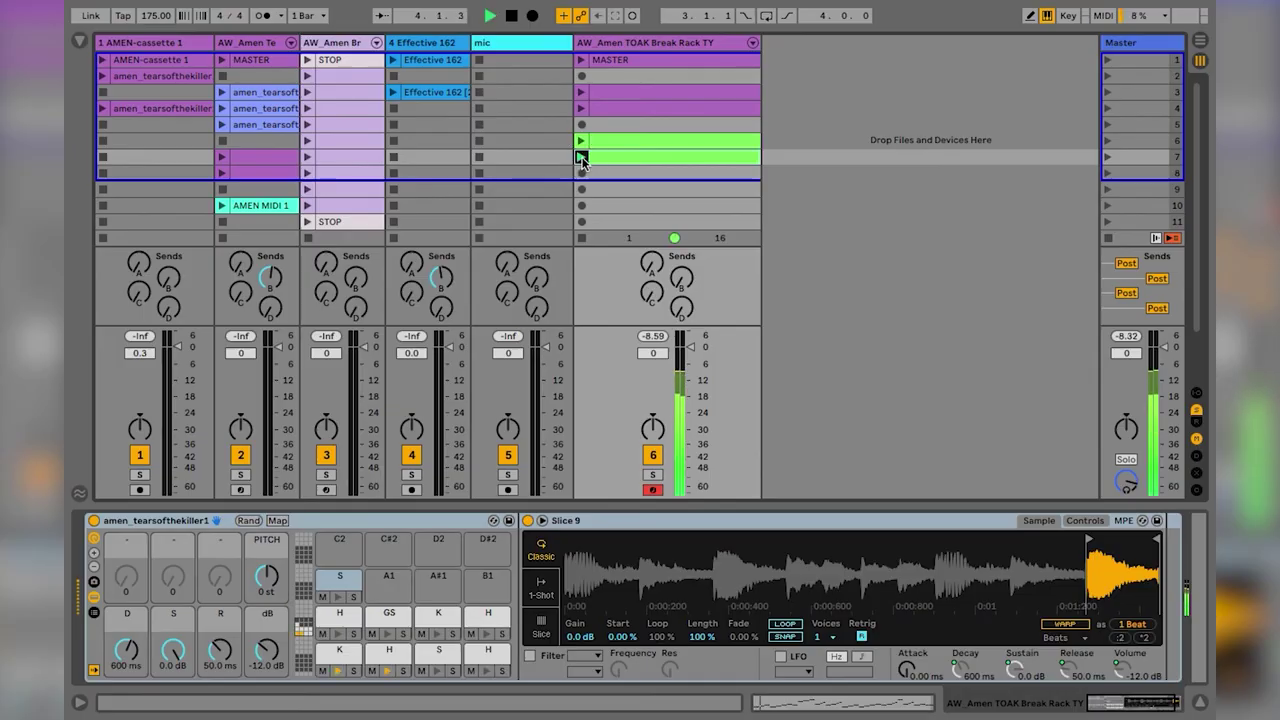
Set the rack's D macro to 2.65 s and its S macro to -inf dB while the clip plays.
left_click_drag(172, 652, 172, 690)
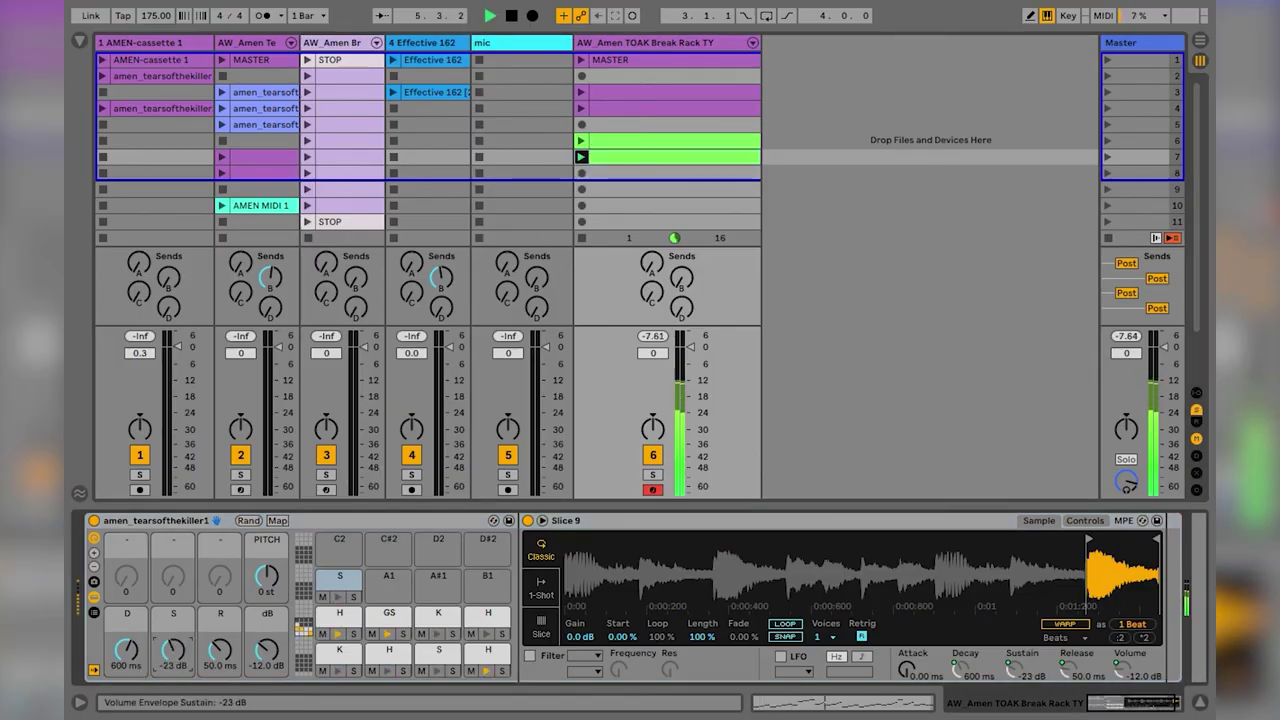
left_click_drag(126, 650, 126, 625)
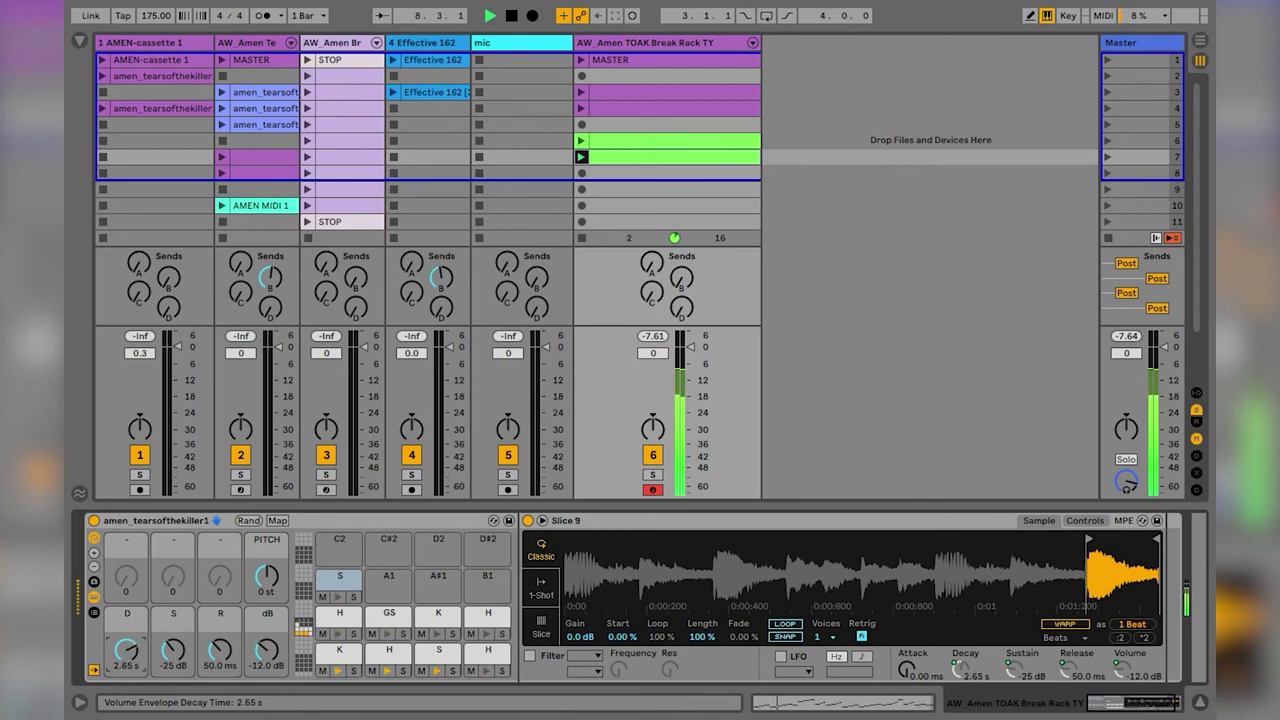
left_click_drag(172, 652, 172, 700)
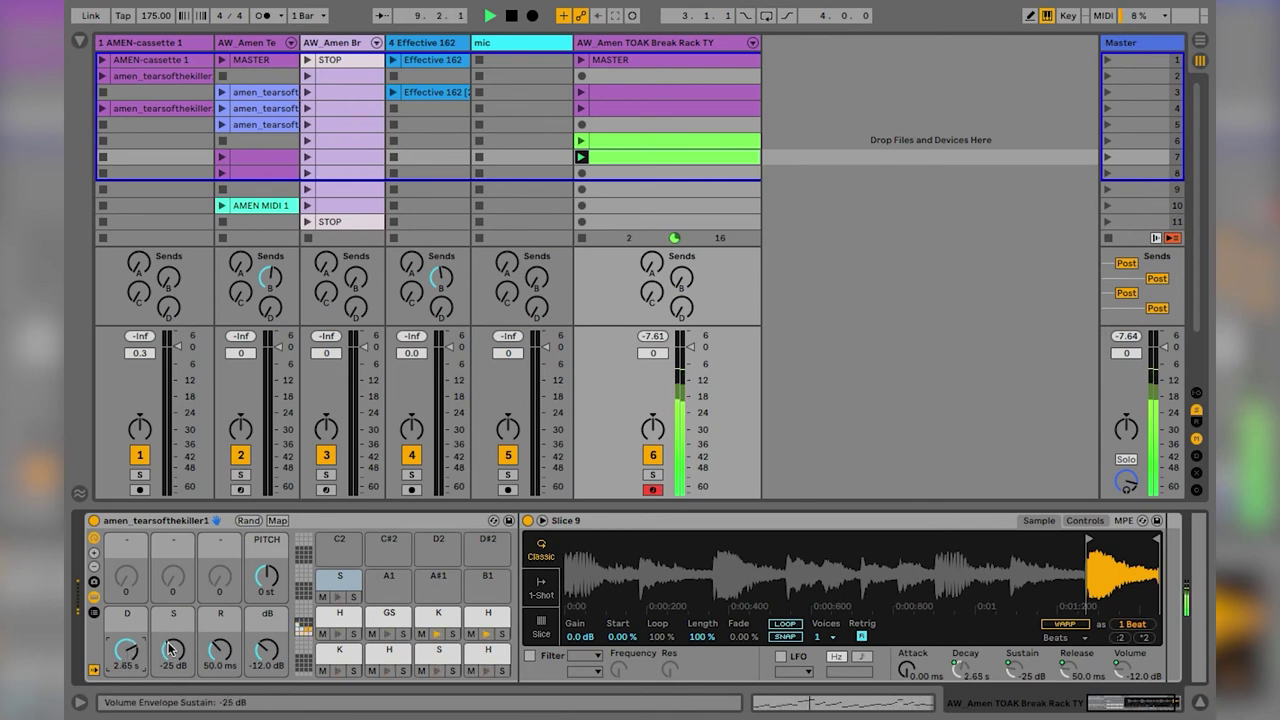
Open the green clip in slot 7 and shorten all its notes slightly, leaving small gaps between them.
double_click(616, 158)
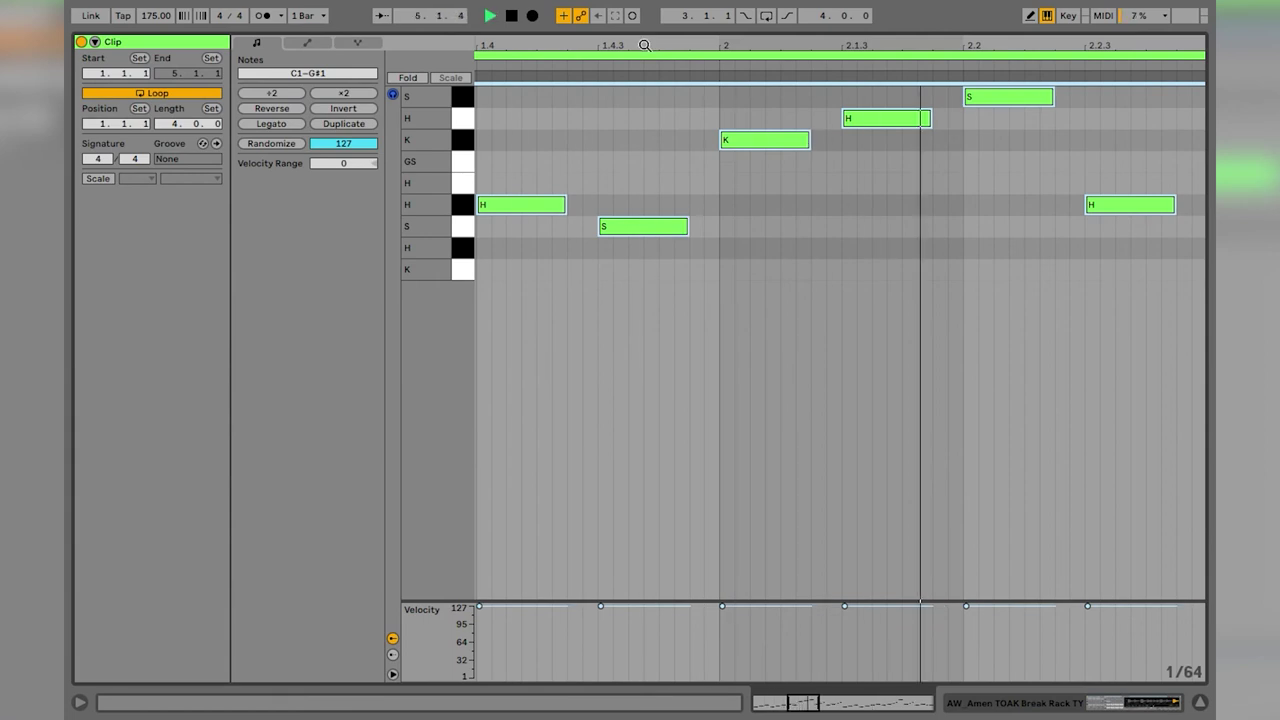
double_click(736, 59)
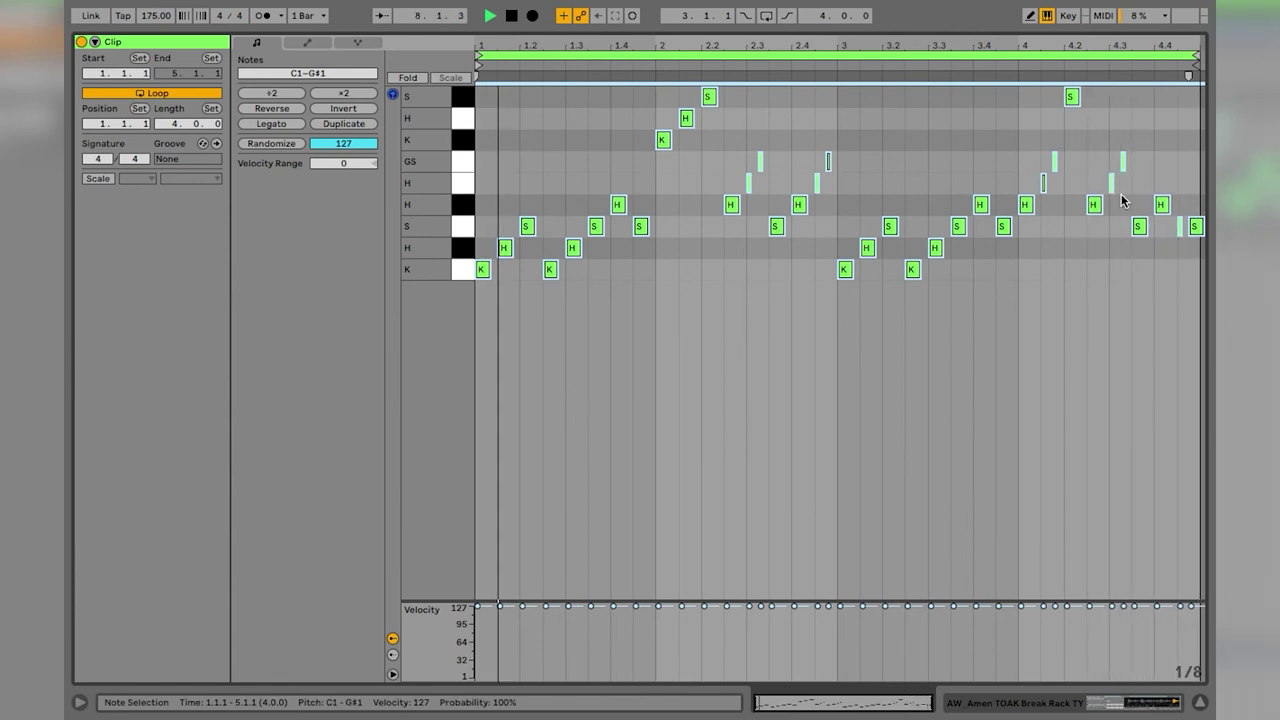
Duplicate the short snare at 4.4.3 into four consecutive hits up to 5.1.1, and delete the extra hit at 5.1.1.
scroll(1122, 200, "up", 3)
left_click(1123, 233)
left_click(1062, 231)
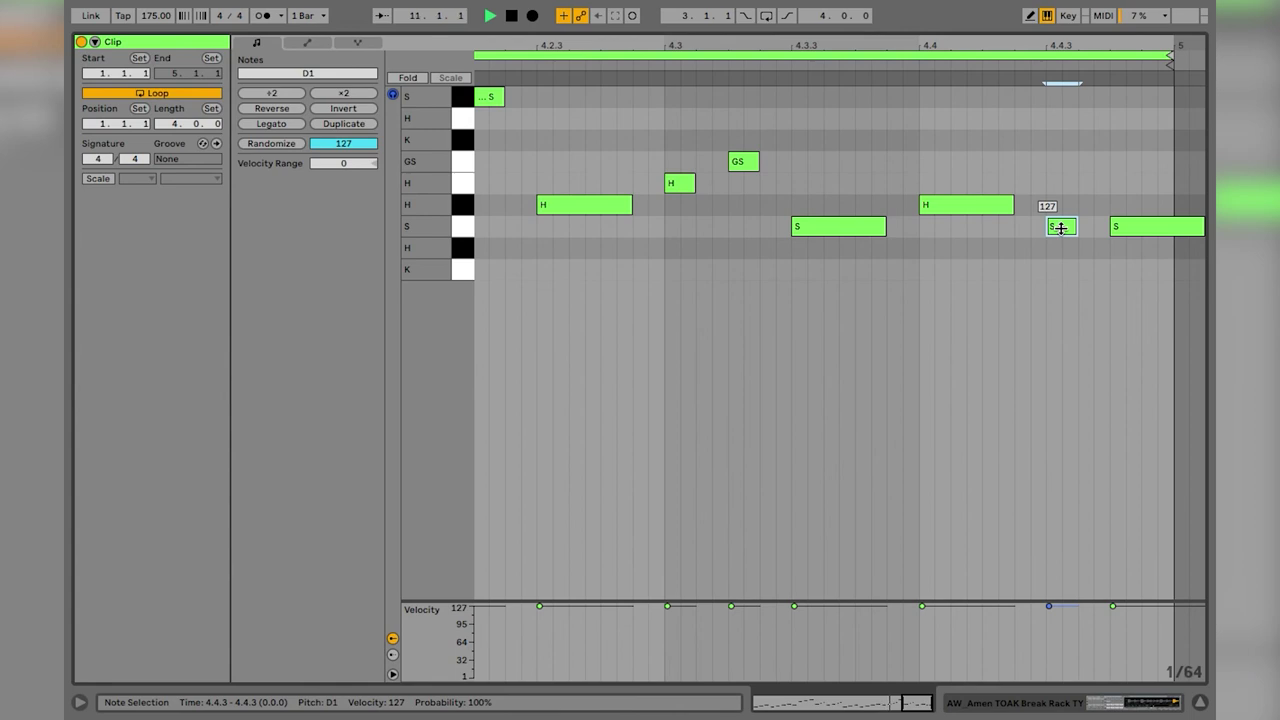
key("ctrl+d")
key("ctrl+d")
key("ctrl+d")
key("ctrl+d")
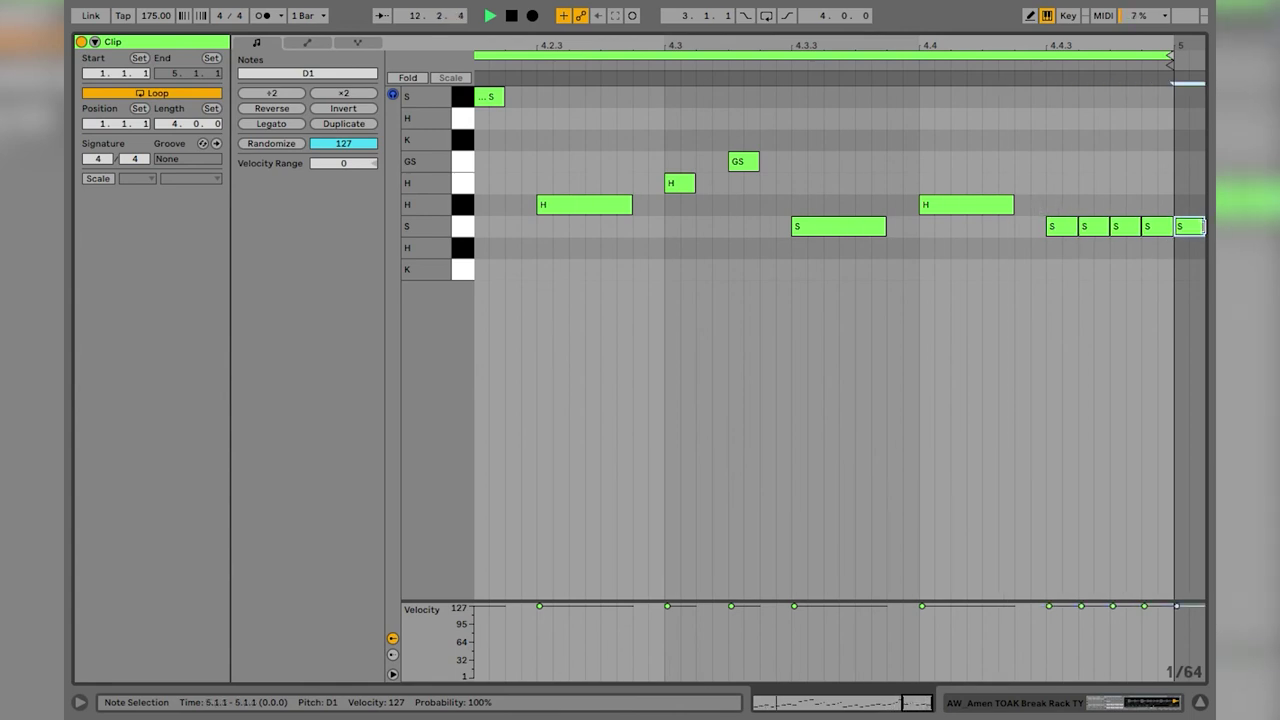
key("Delete")
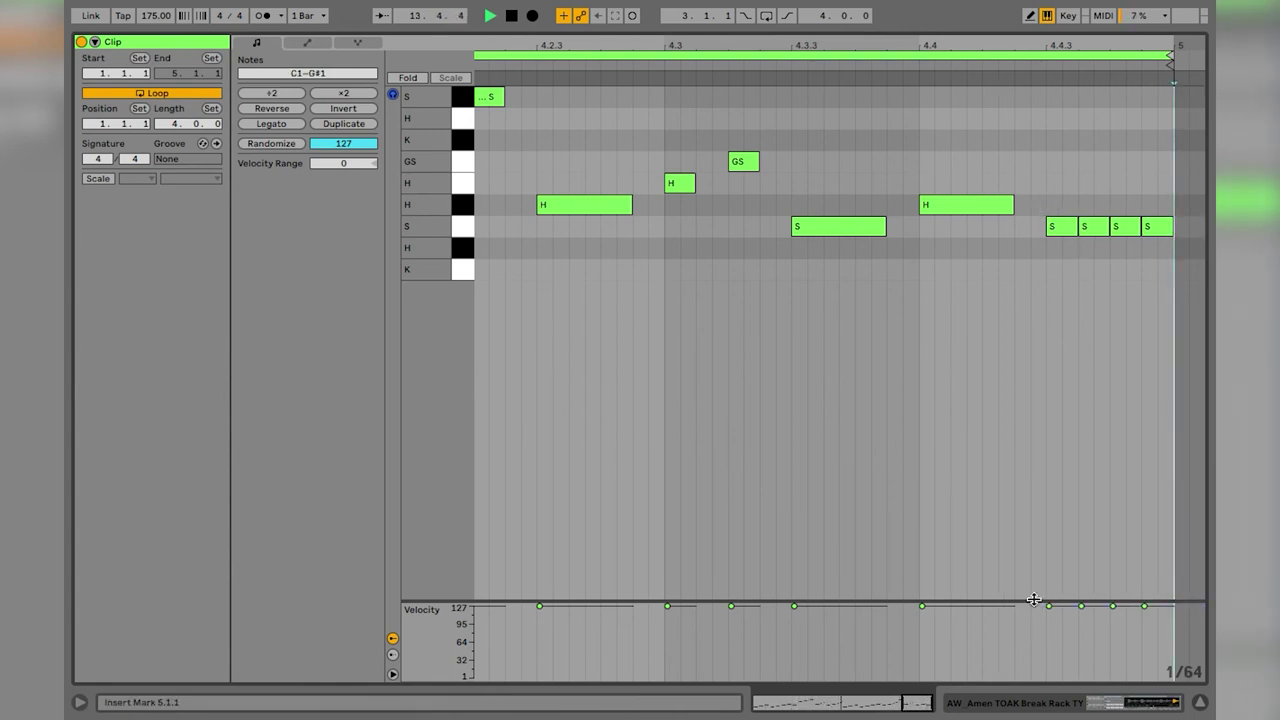
Enlarge the velocity lane and draw rising velocities of about 86, 88 and 97 on the first three hits of the snare roll.
left_click_drag(1034, 600, 969, 220)
mouse_move(1048, 380)
left_mouse_down()
mouse_move(1065, 438)
mouse_move(1163, 309)
mouse_move(1160, 228)
mouse_move(1146, 211)
left_mouse_up()
mouse_move(1077, 366)
left_mouse_down()
mouse_move(1096, 367)
mouse_move(1130, 327)
left_mouse_up()
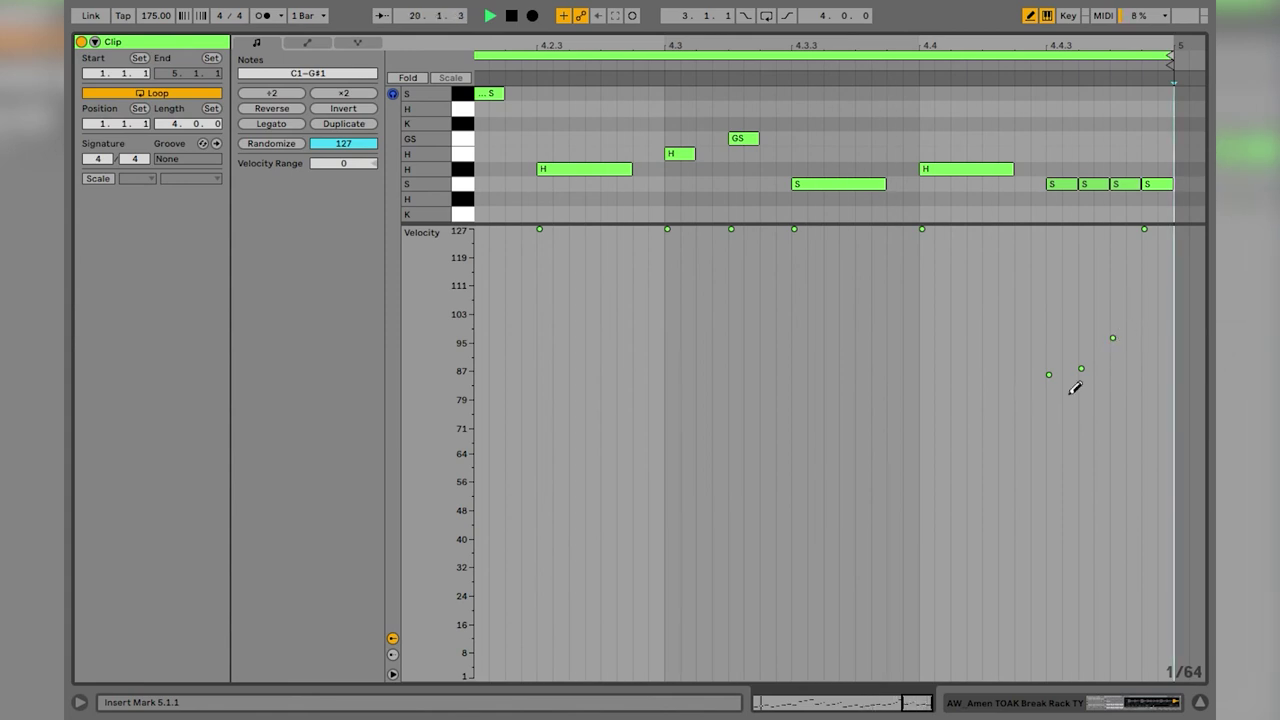
Select the clips in slots 3 to 7 of the AW_Amen TOAK Break Rack TY track and view their shared launch and follow-action settings.
key("Tab")
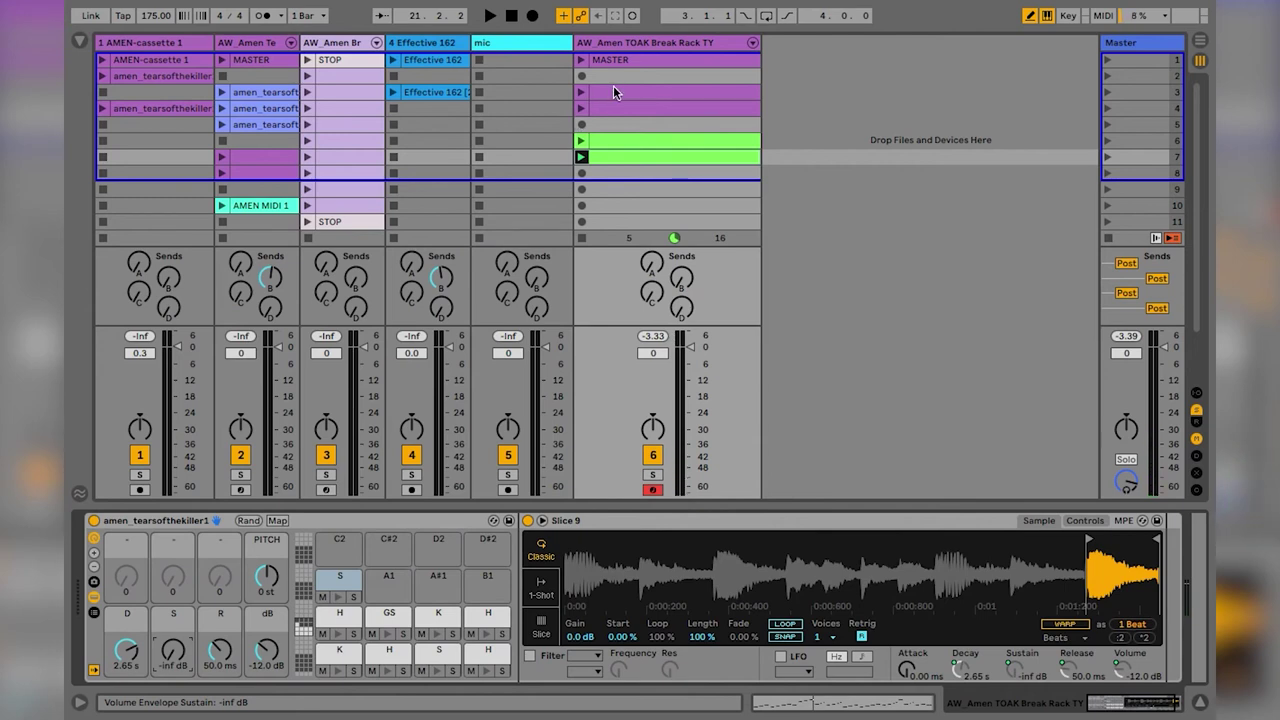
left_click(613, 88)
left_click(632, 157, "shift")
key("Tab")
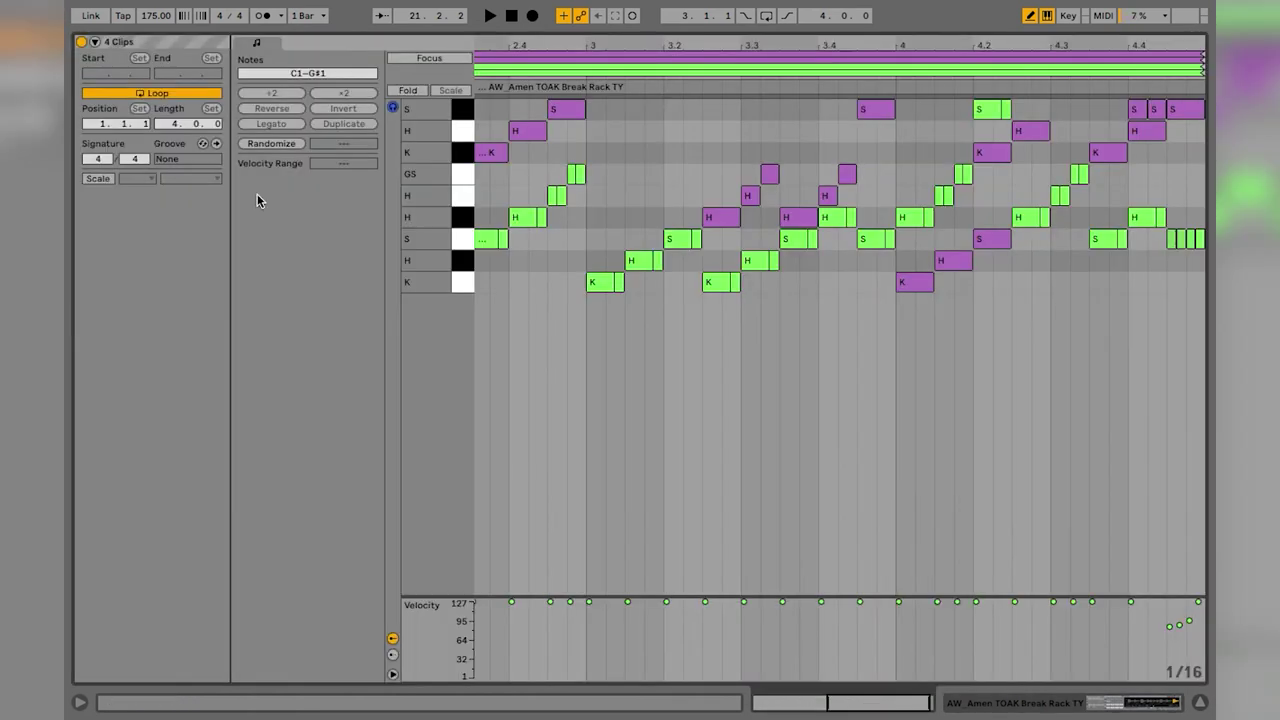
left_click(95, 42)
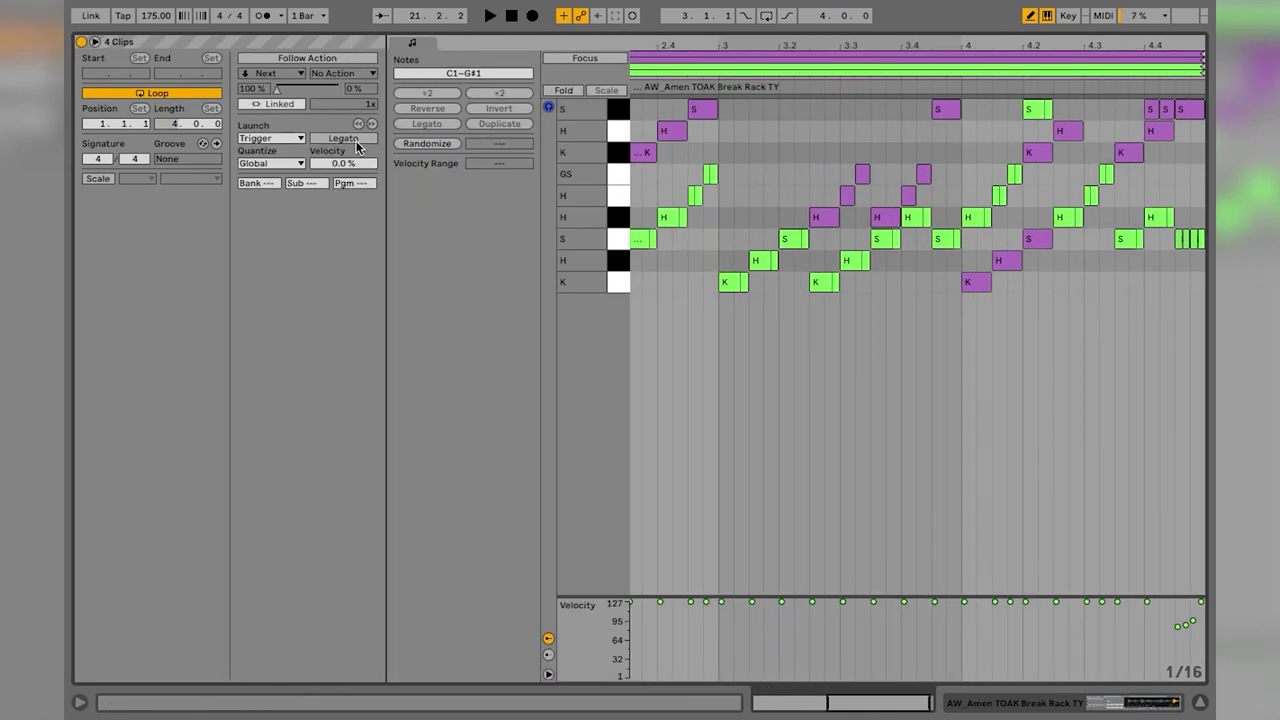
key("Tab")
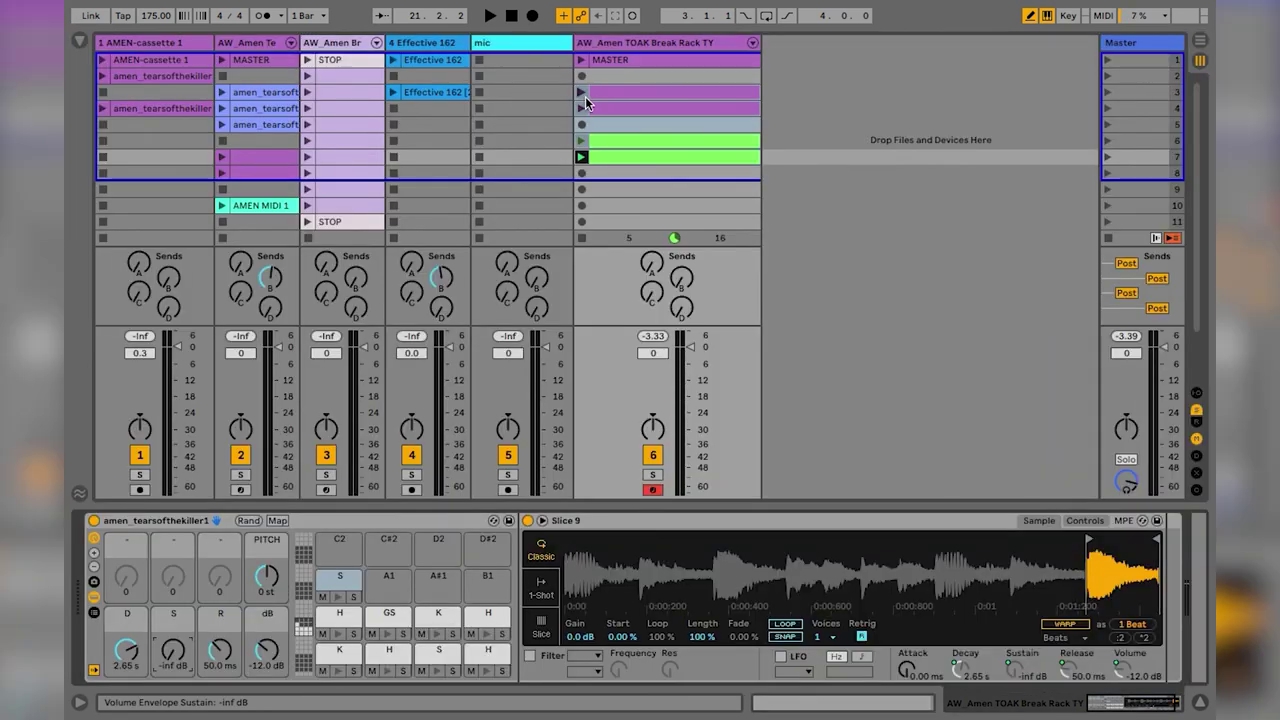
Stop the clips on the AW_Amen TOAK Break Rack TY track and disarm the track.
left_click(581, 237)
left_click(652, 489)
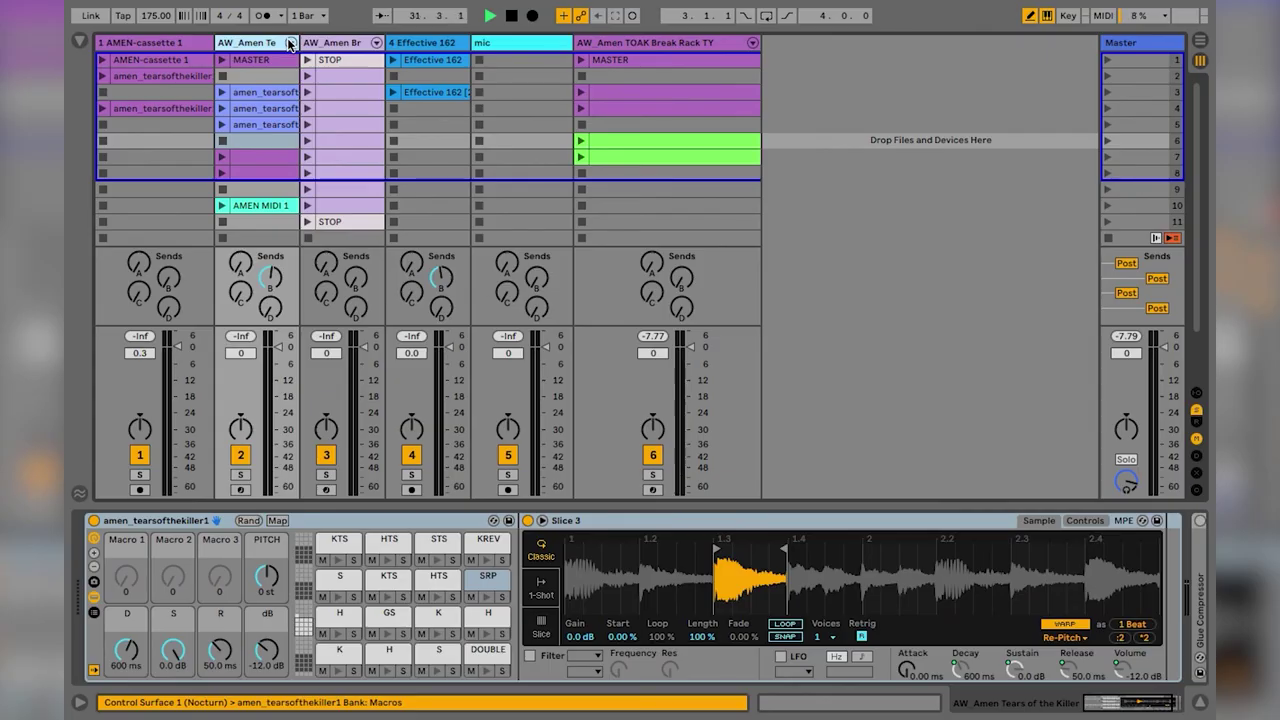
Show the return tracks, switch off the C Echo and D Echo returns, and hide the return tracks again.
key("ctrl+alt+r")
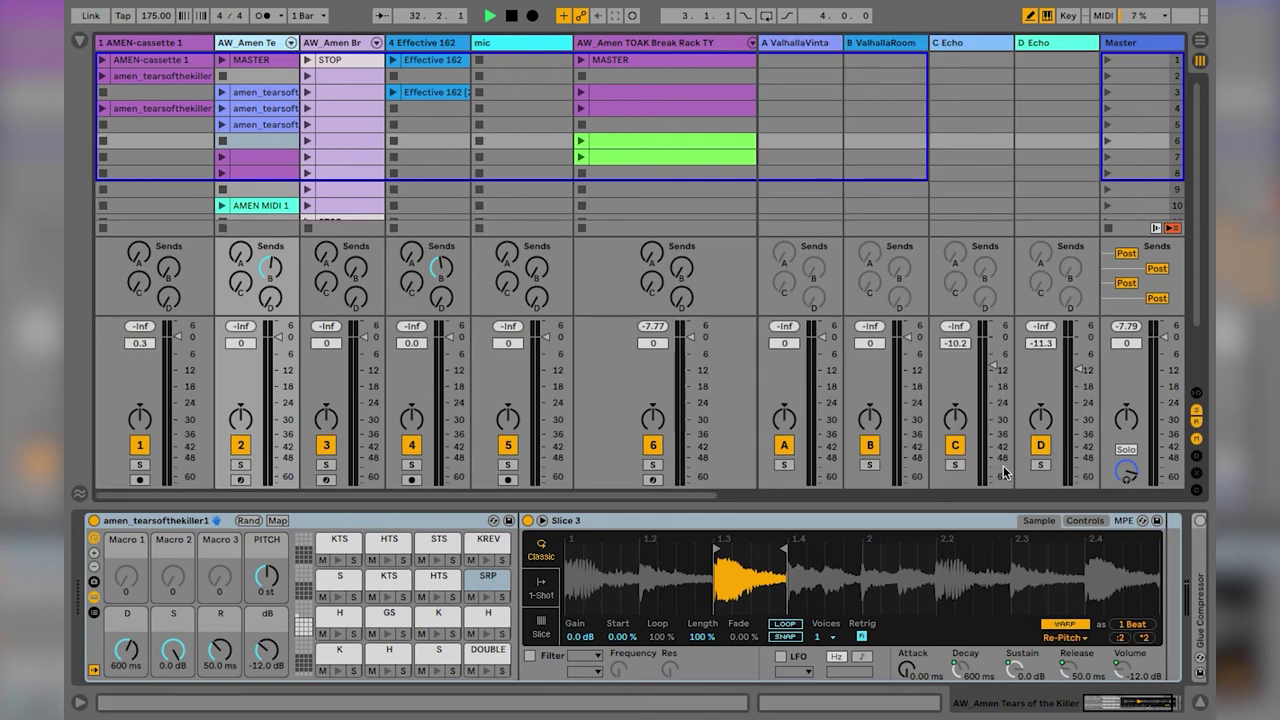
left_click(956, 447)
left_click(1040, 449)
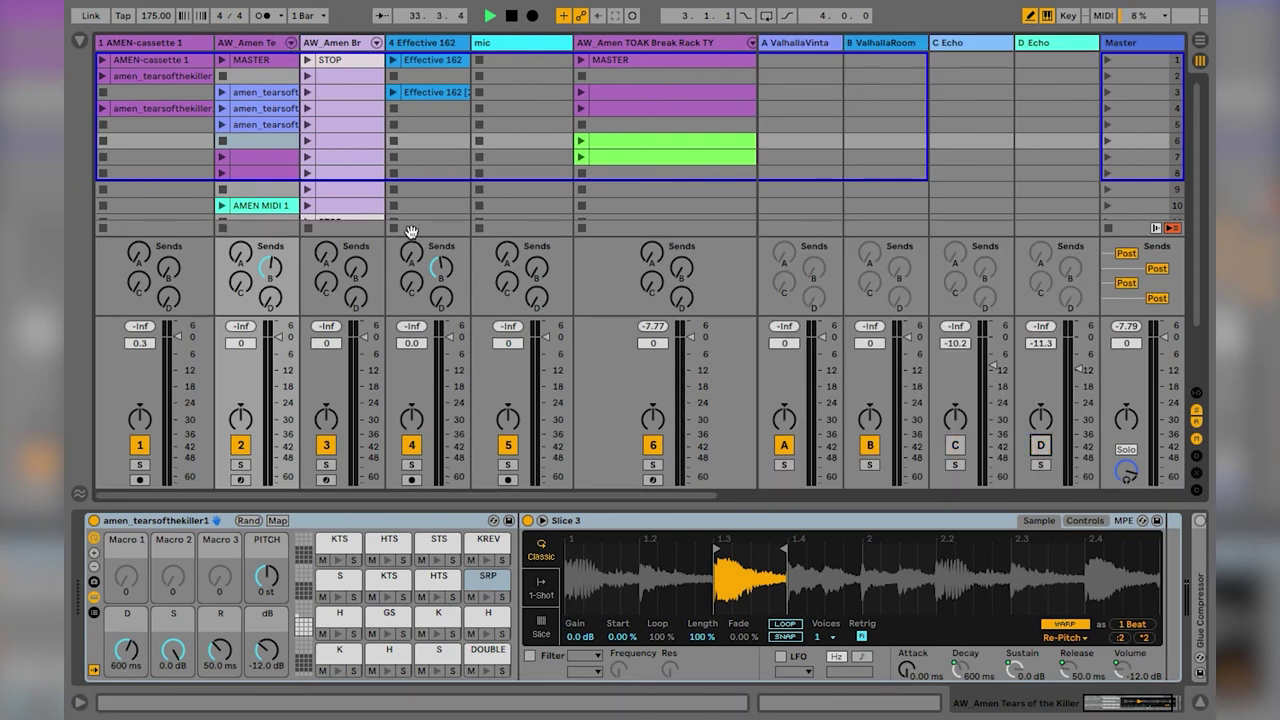
key("ctrl+alt+r")
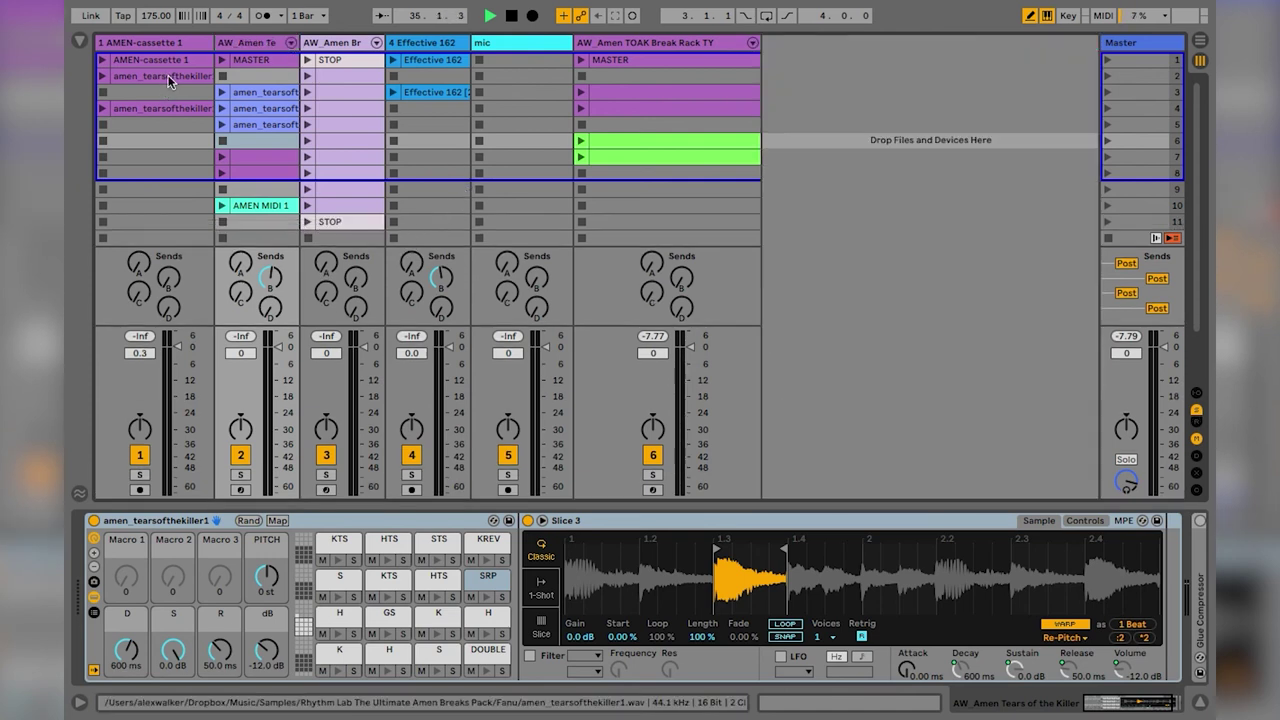
Play the slot 3 clip on the AW_Amen Tears of the Killer track, then audition its rack's KTS, HTS, SRP and STS pads.
left_click(221, 94)
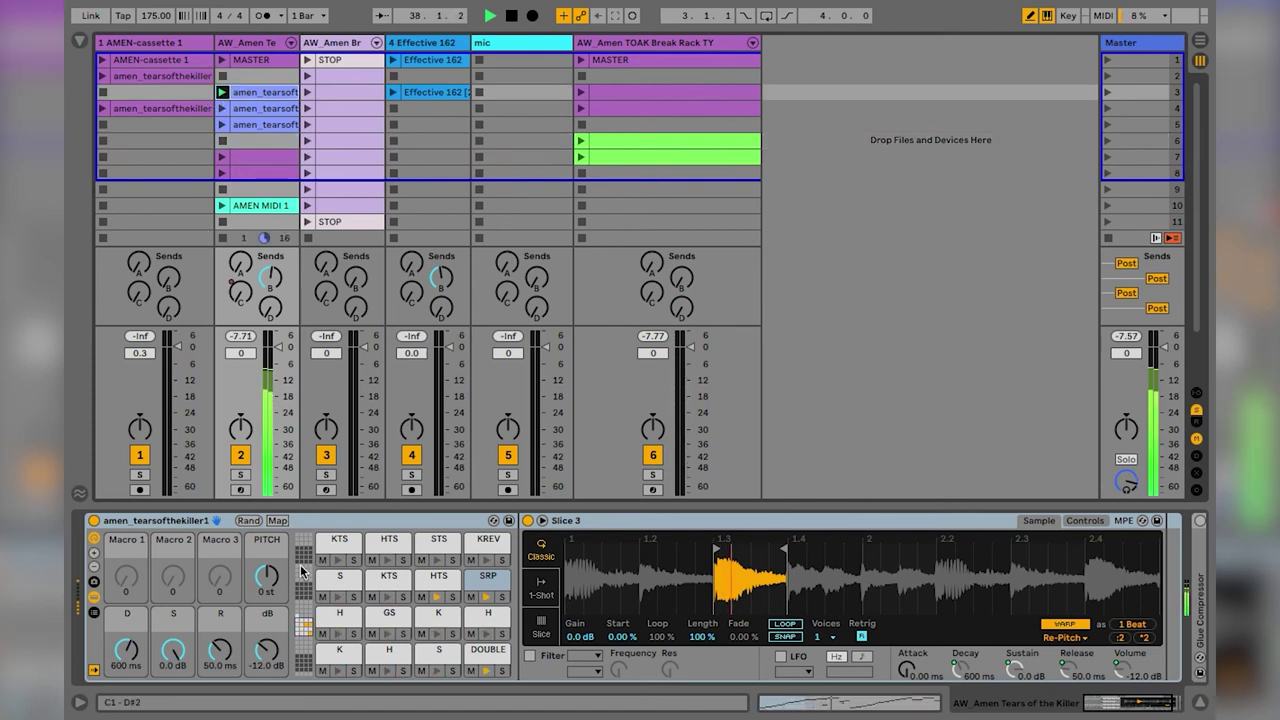
key("space")
left_click(390, 592)
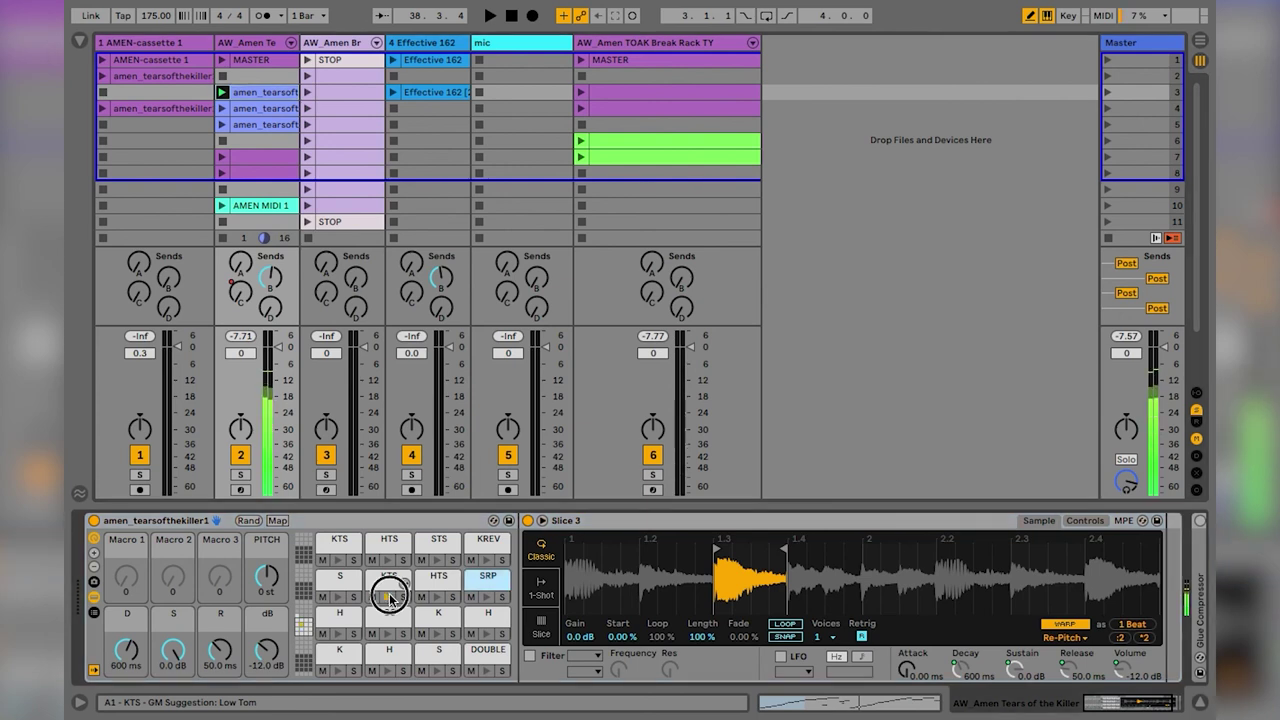
left_click(437, 597)
left_click(487, 597)
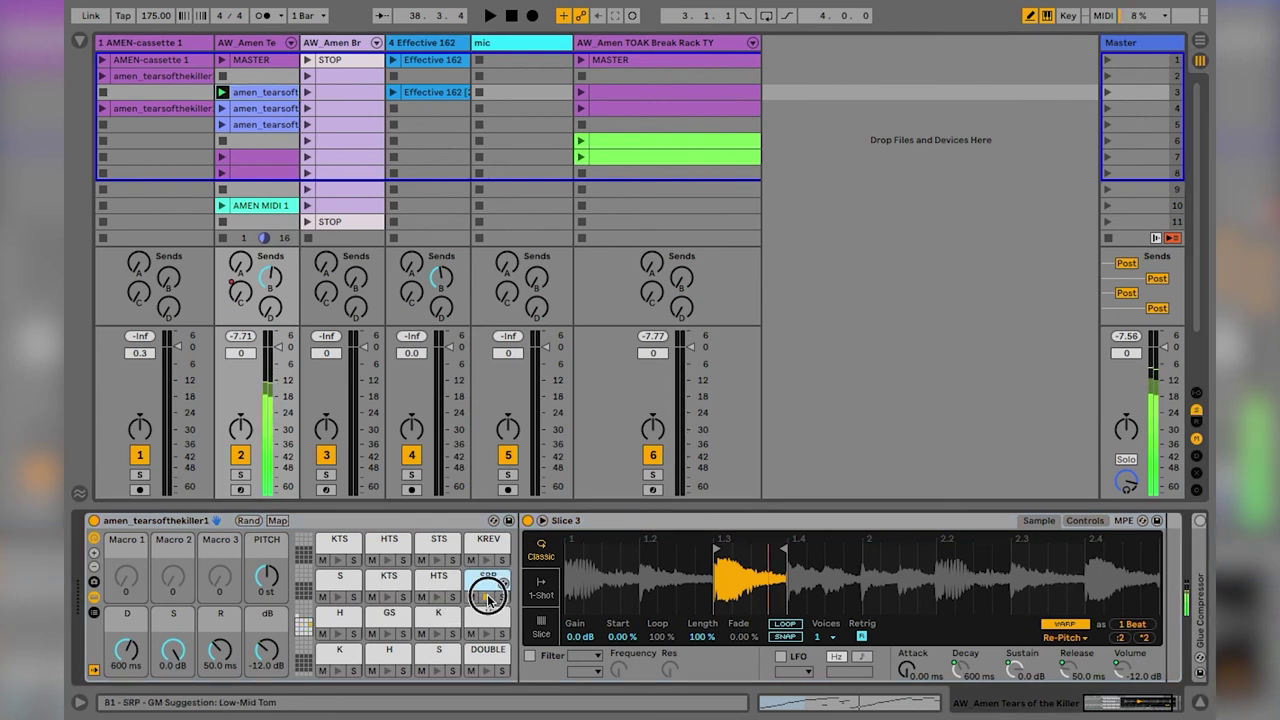
left_click(437, 560)
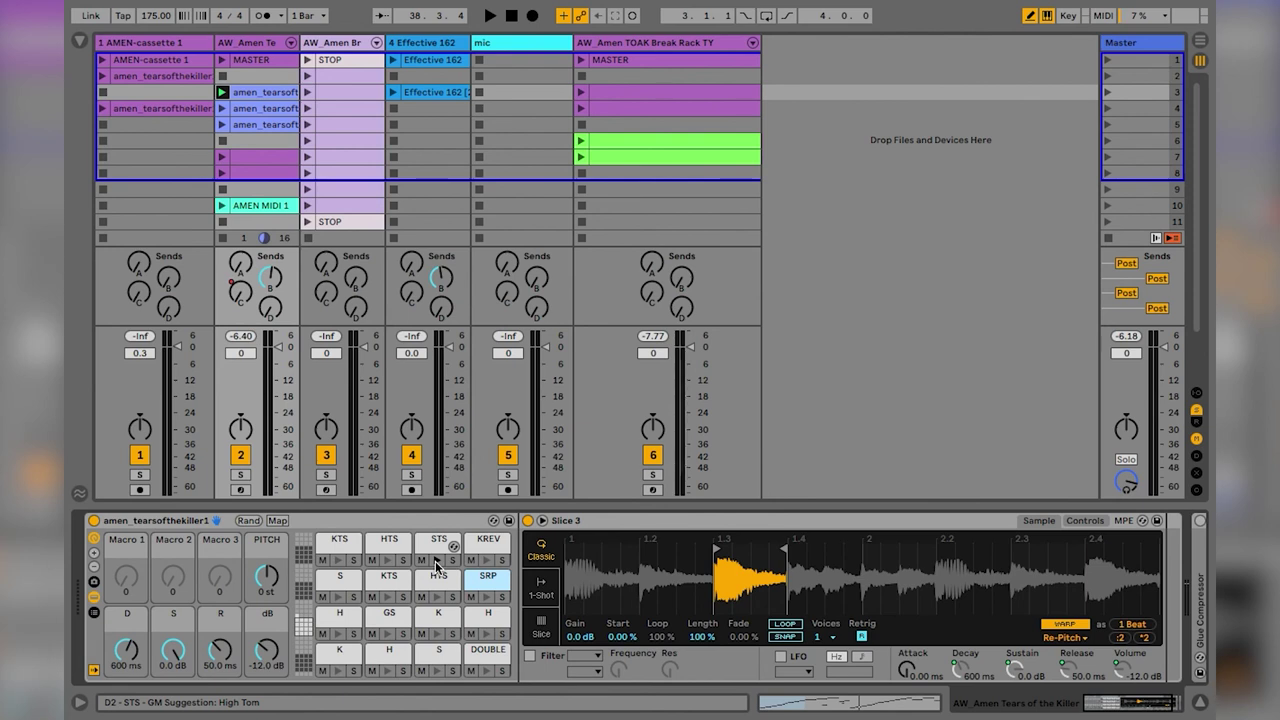
left_click(199, 527)
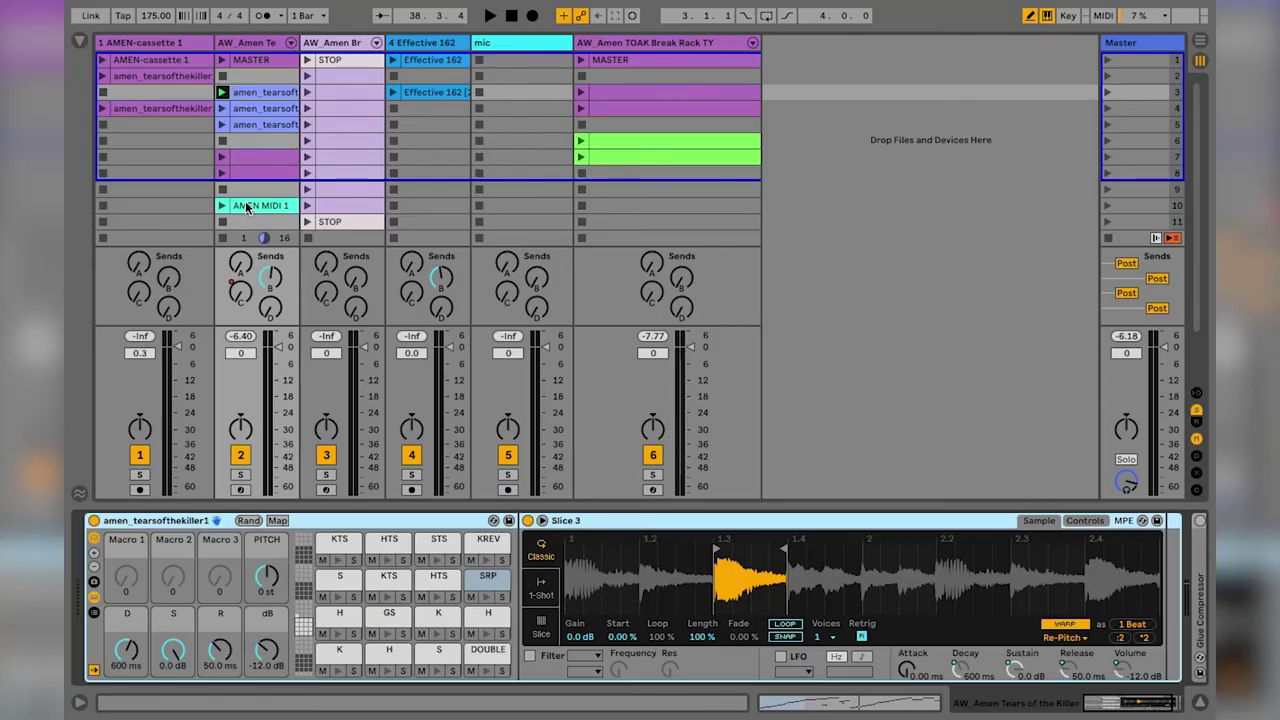
Return the song position to 1.1.1 and audition the rack's KTS and HTS pads on the middle row.
key("space")
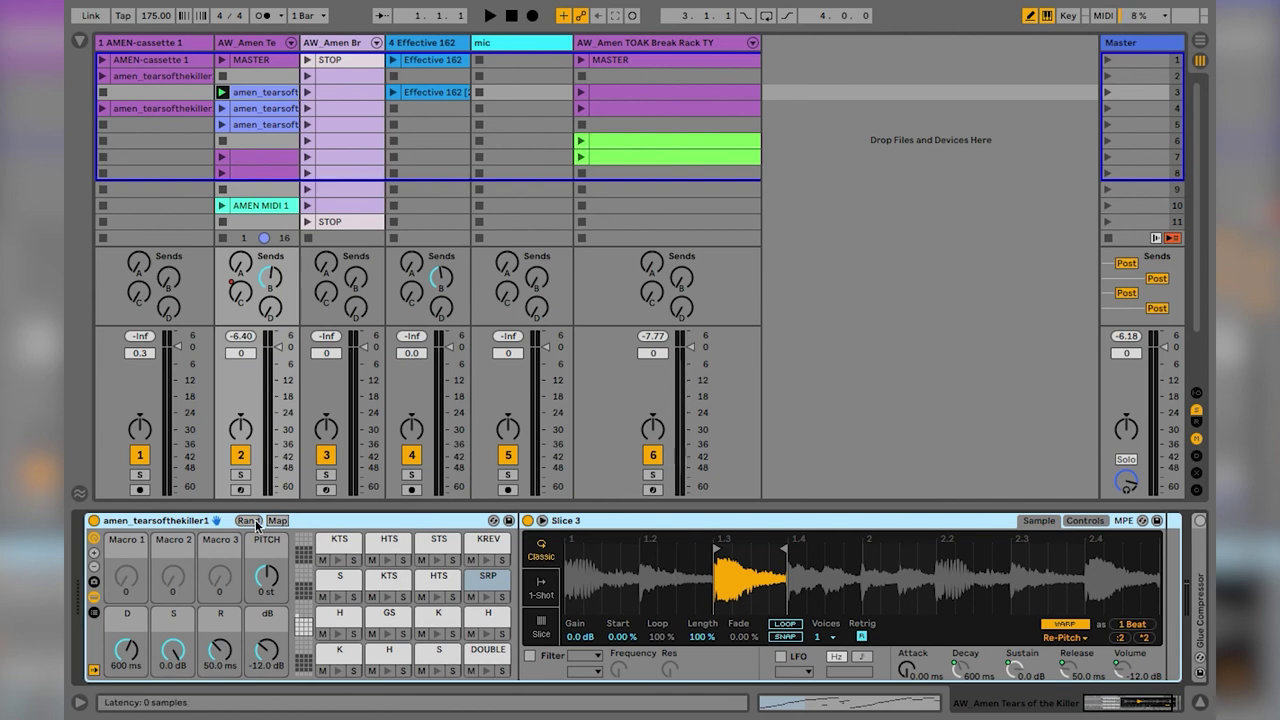
left_click(393, 596)
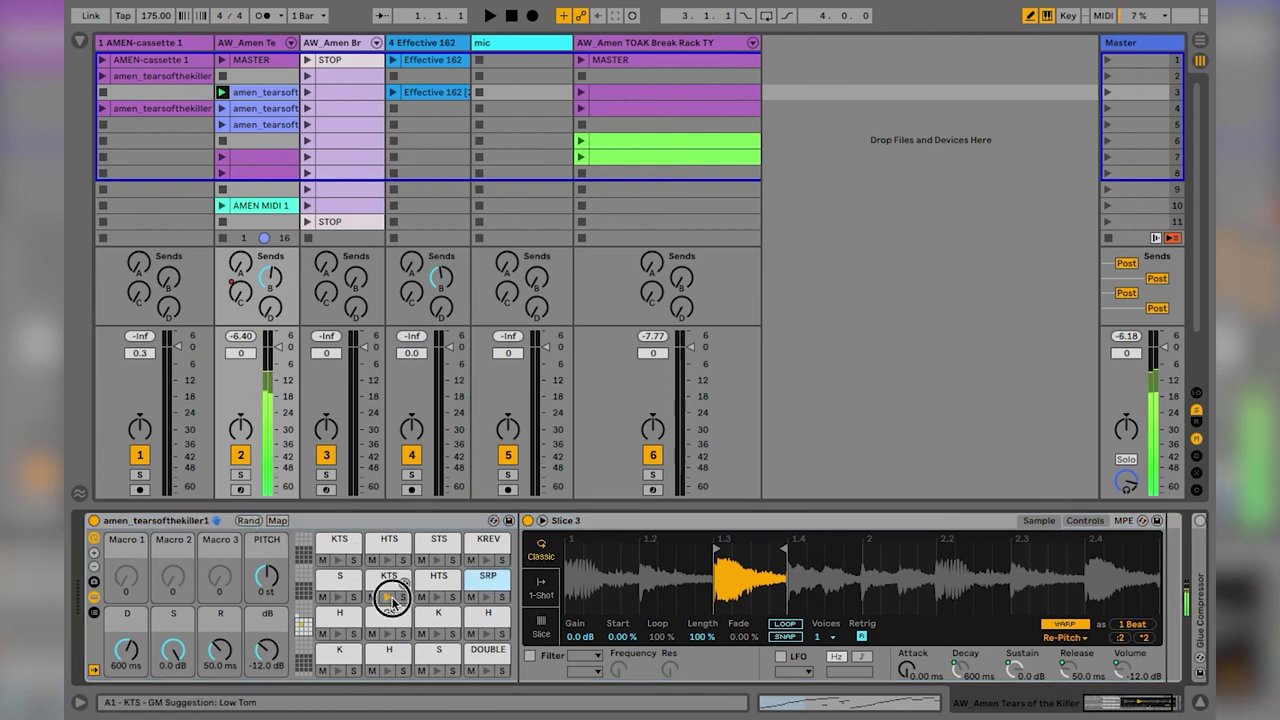
left_click(432, 598)
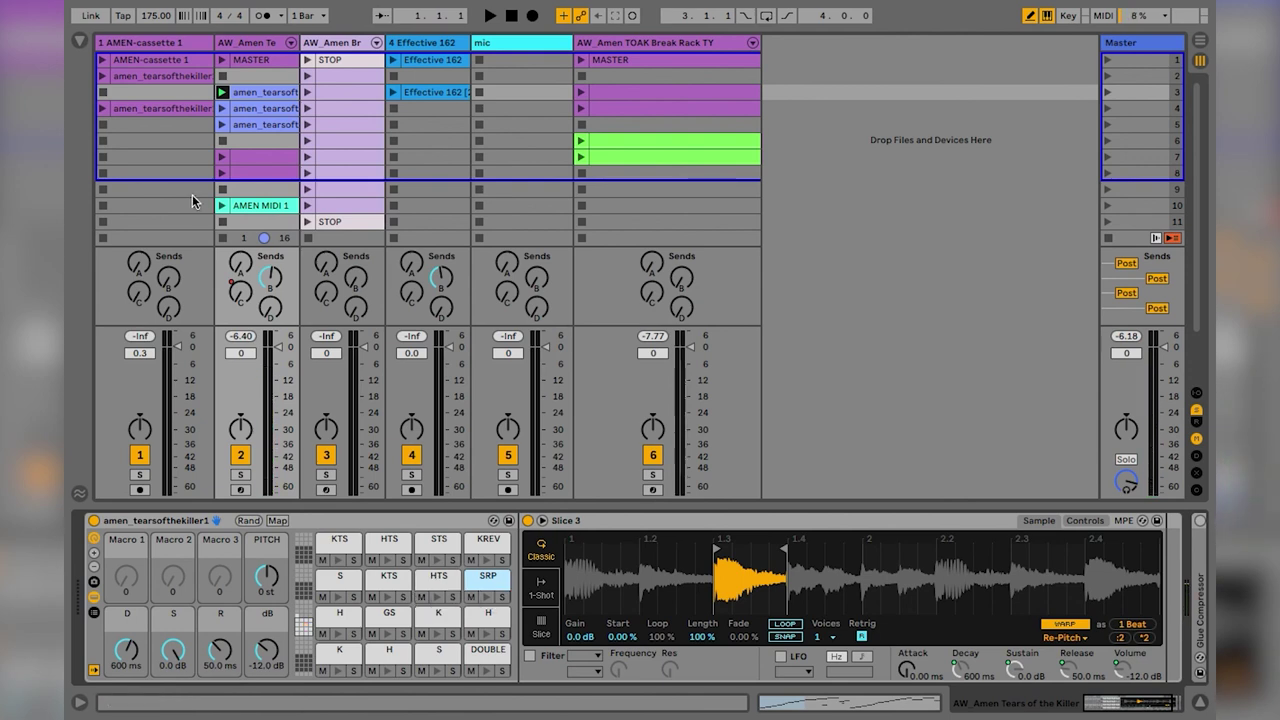
Launch the slot 7 clip, AMEN MIDI 1 in slot 10 and the green slot 12 clip on the AW_Amen Tears of the Killer track.
left_click(222, 159)
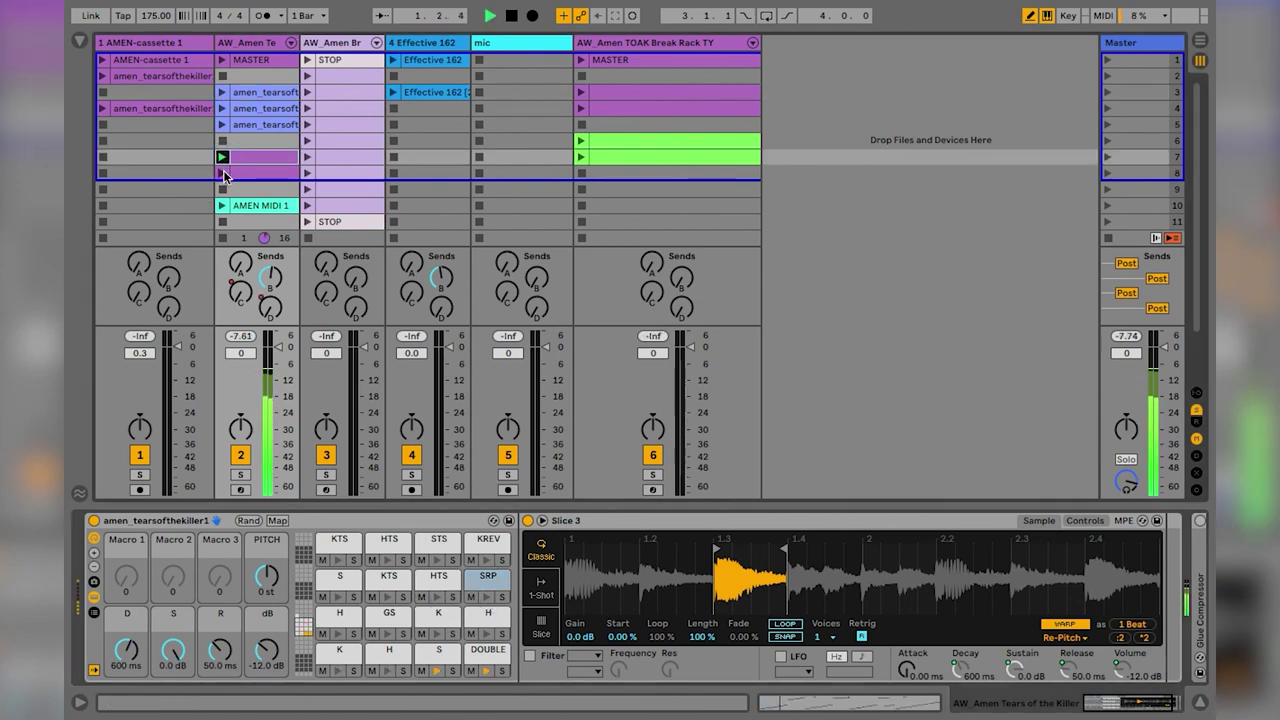
left_click(221, 207)
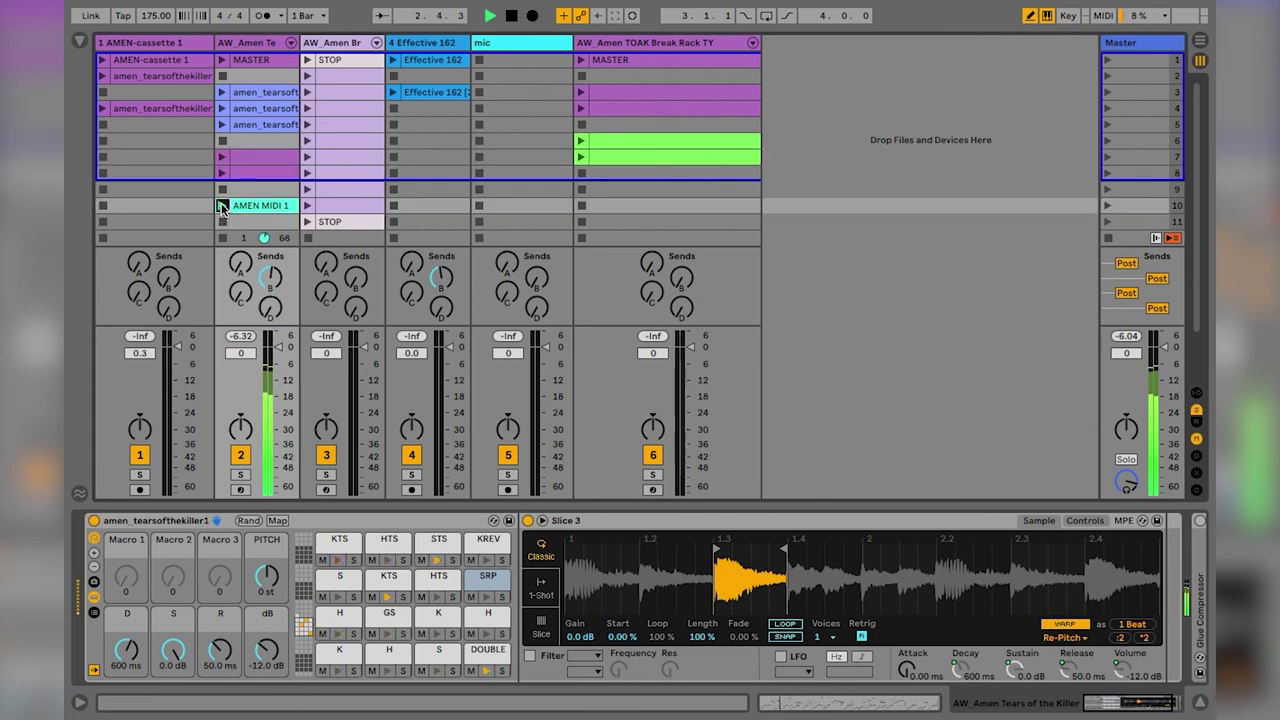
scroll(220, 195, "down", 3)
left_click(222, 168)
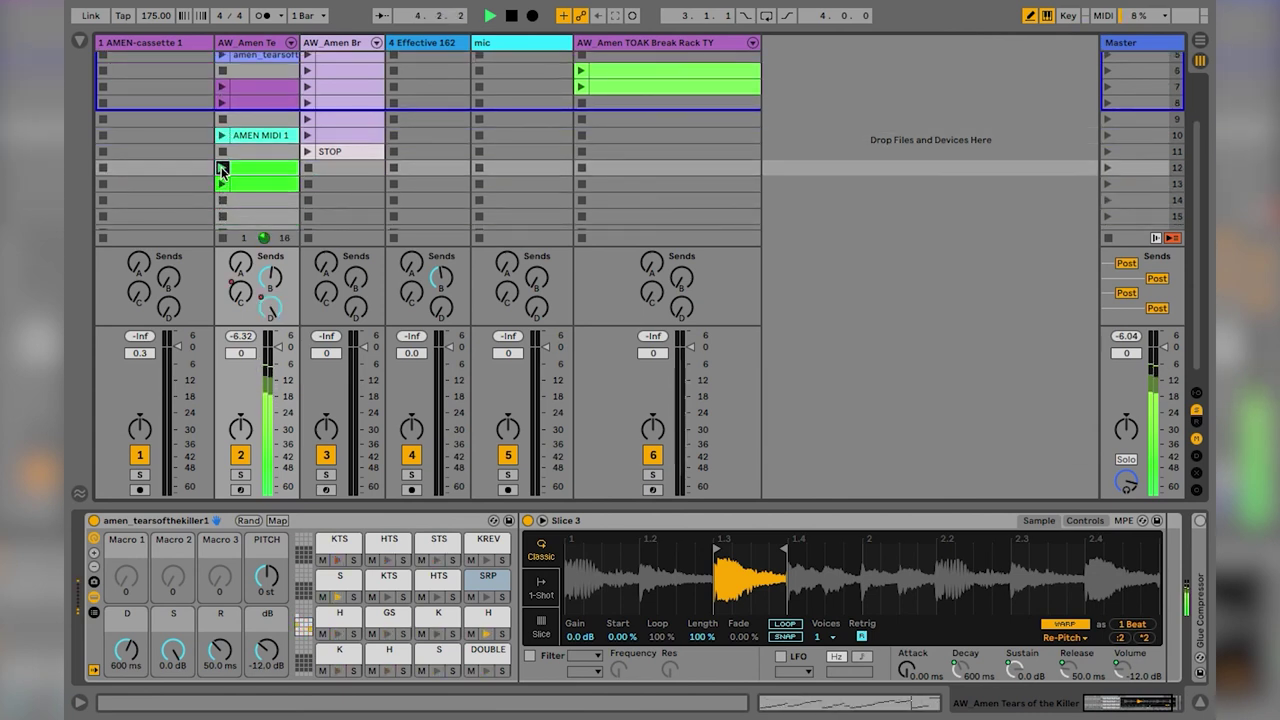